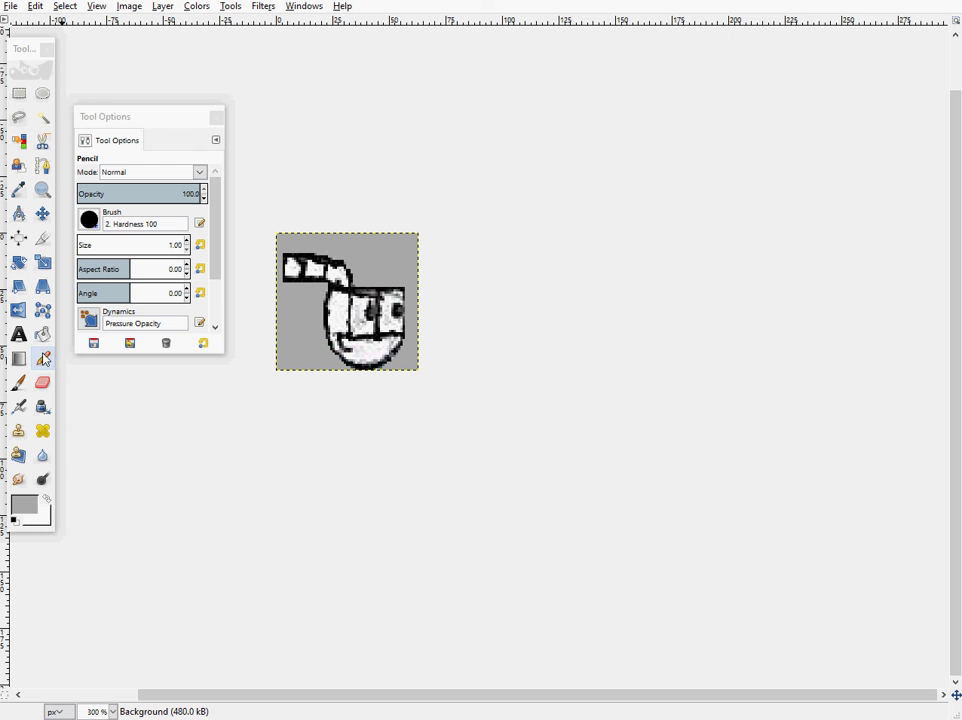
Pick the near-white colour from the character's head and touch up the eye area with the Pencil.
left_click(19, 190)
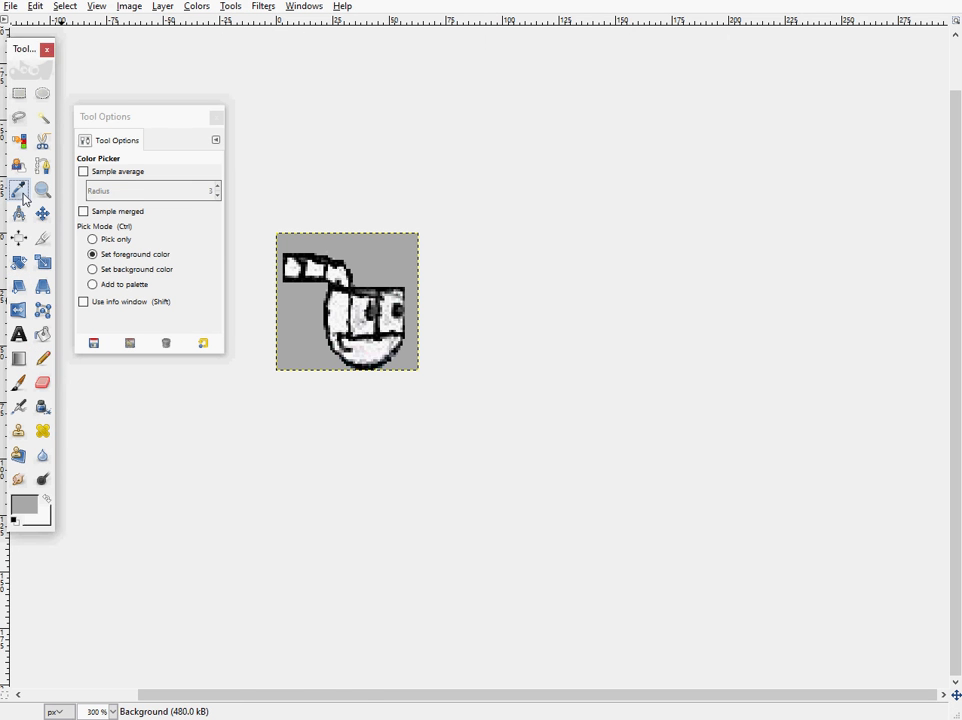
left_click(337, 294)
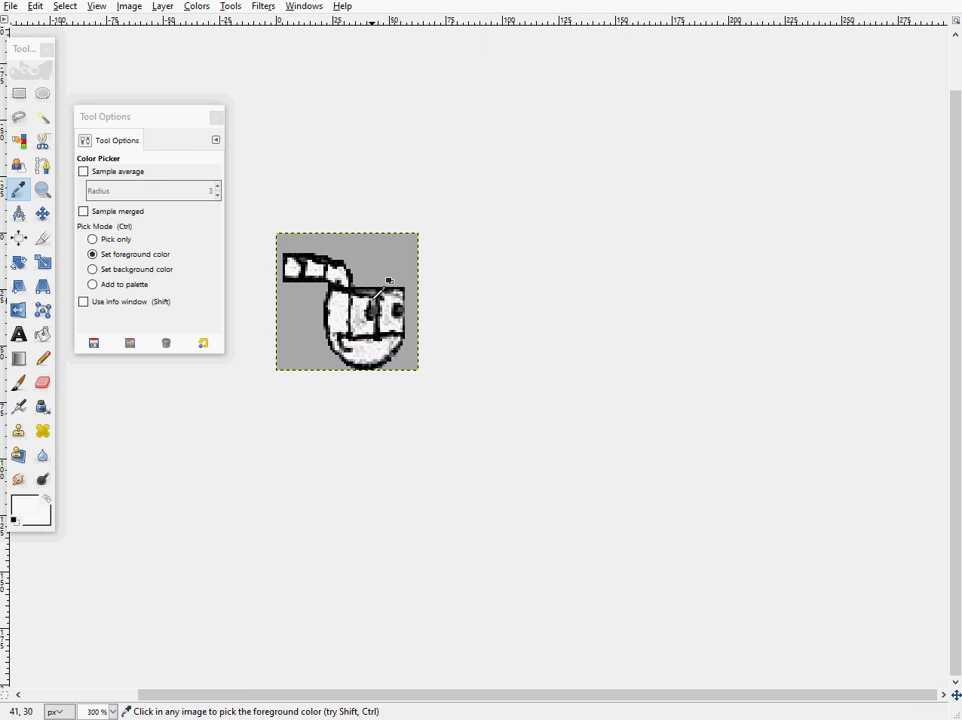
left_click(43, 359)
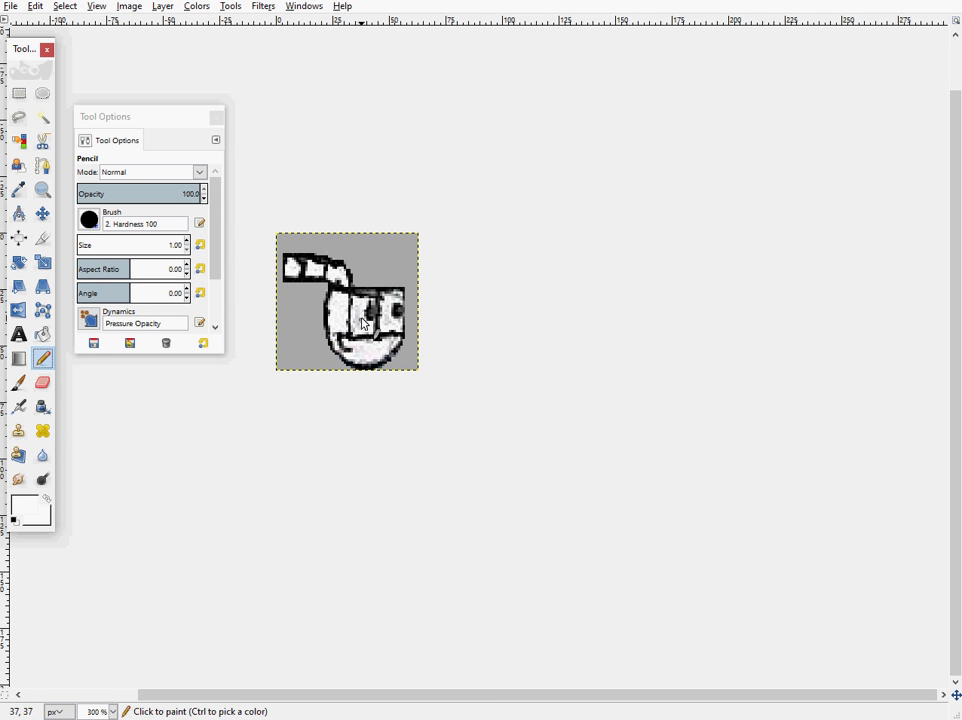
left_click(360, 296)
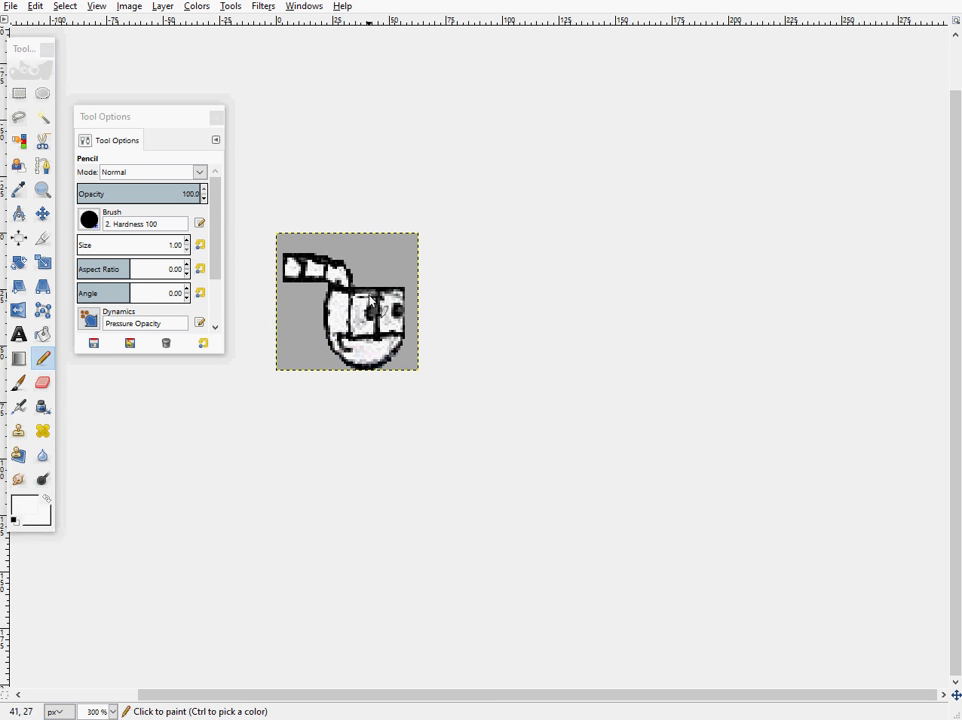
left_click_drag(360, 301, 371, 302)
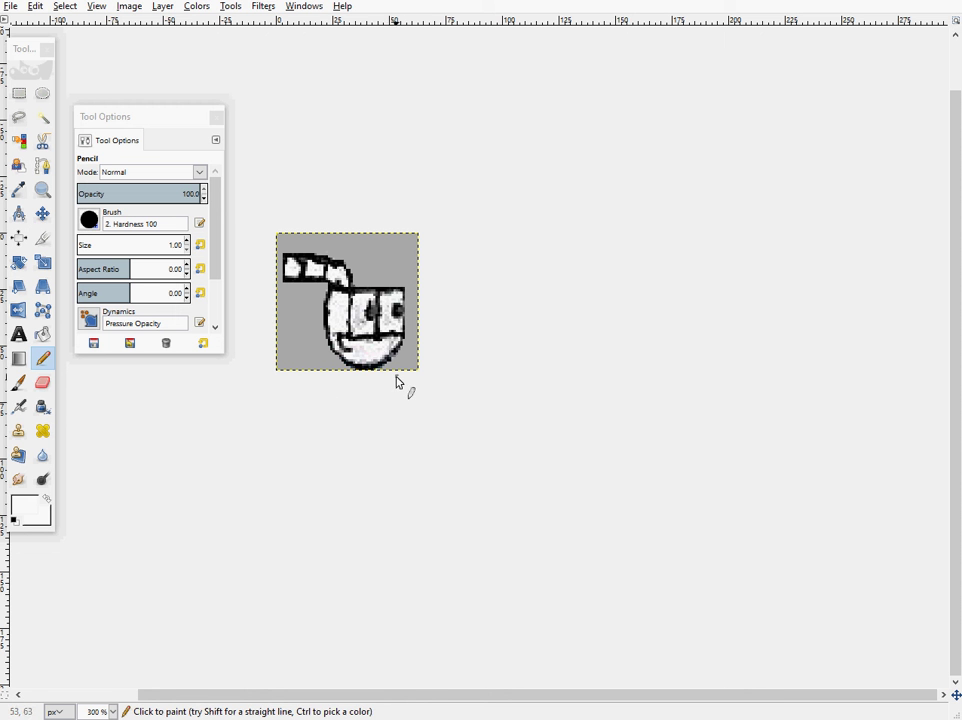
Export the head image as "Cup head small pic.pcx" to Documents and close it, discarding the unsaved changes.
right_click(300, 412)
mouse_move(386, 446)
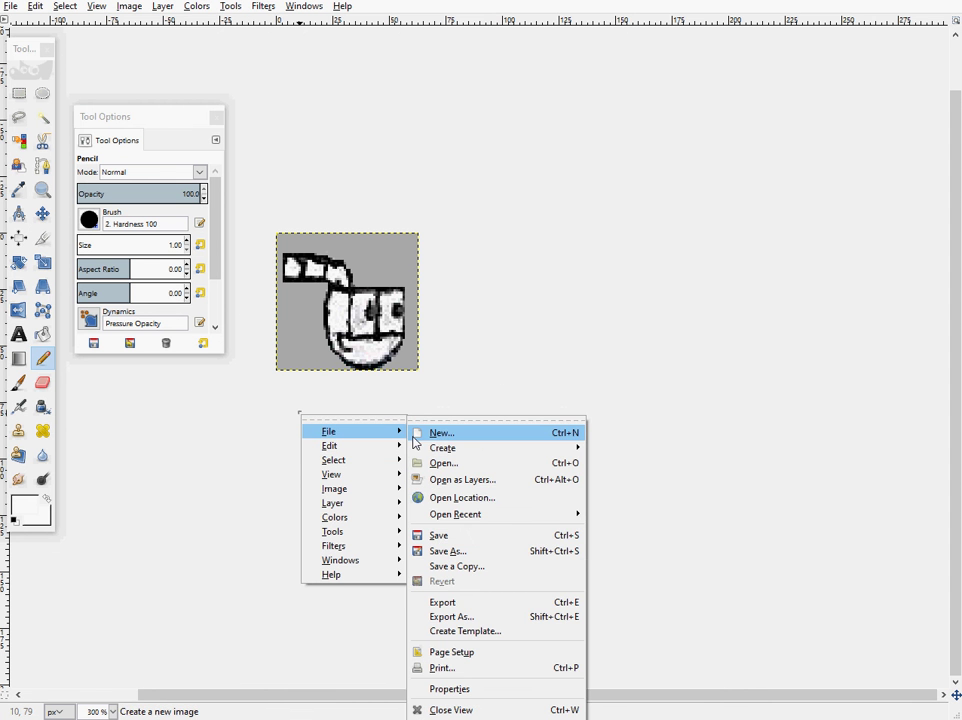
left_click(487, 621)
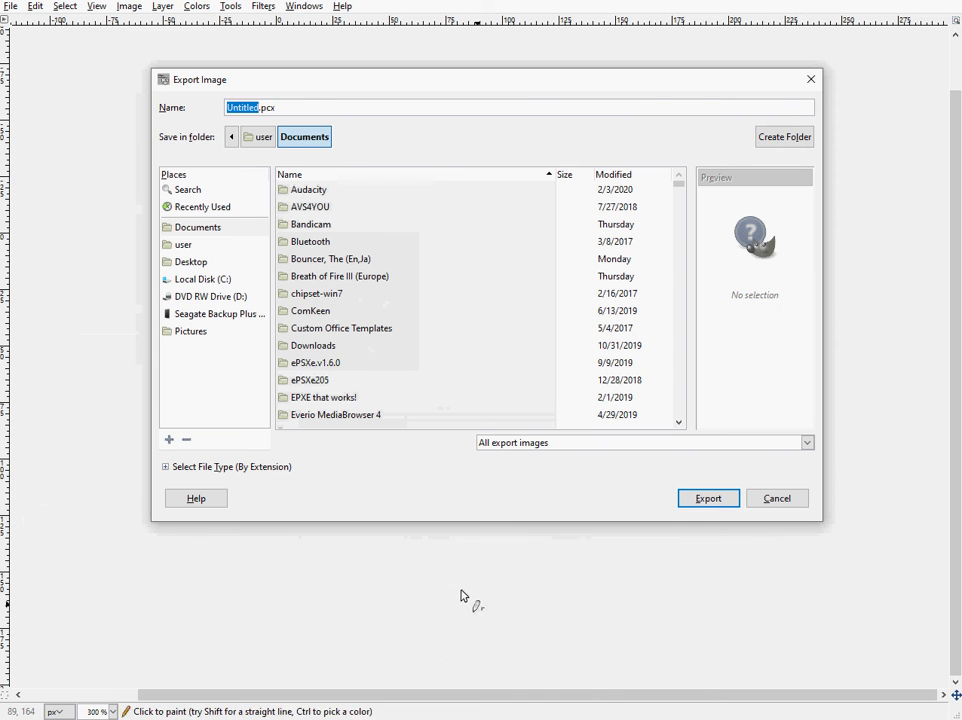
type("Cup h")
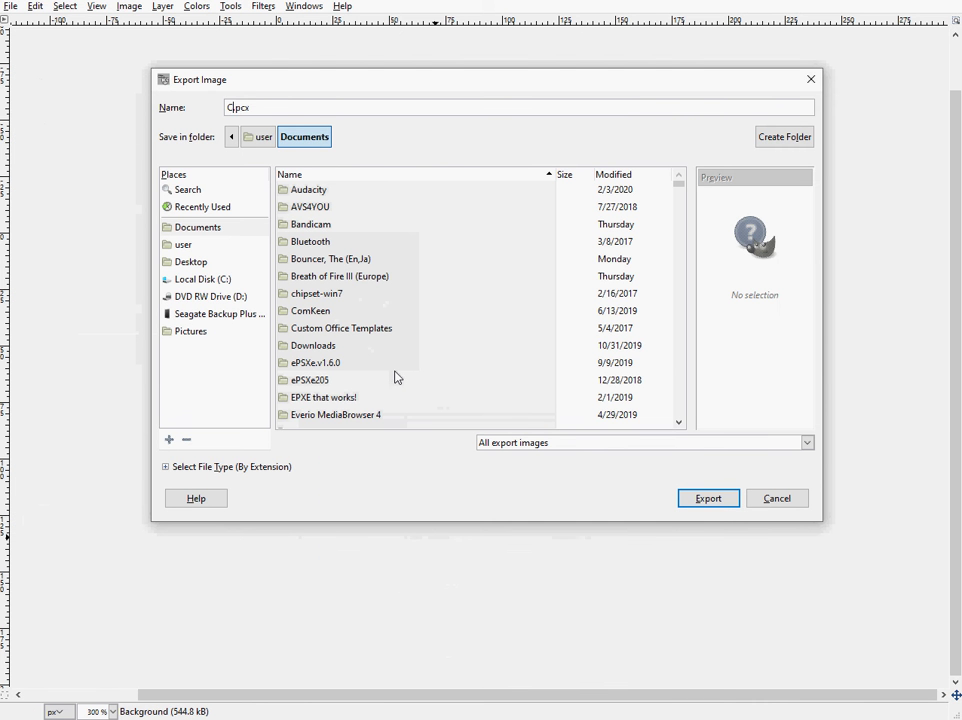
type("ead small pic")
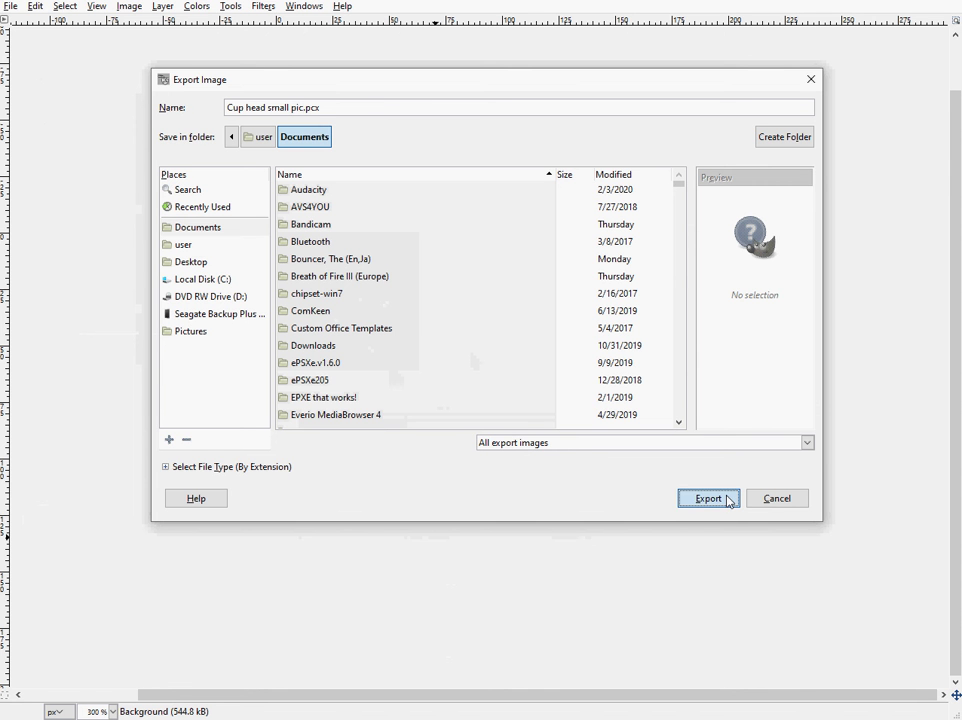
left_click(729, 500)
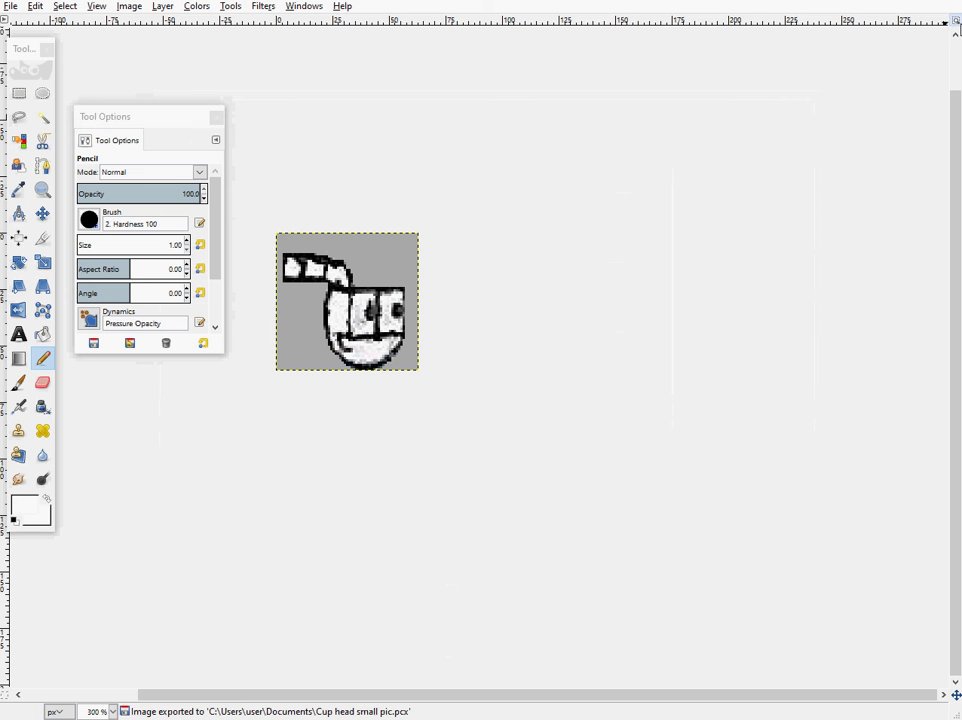
key("ctrl+w")
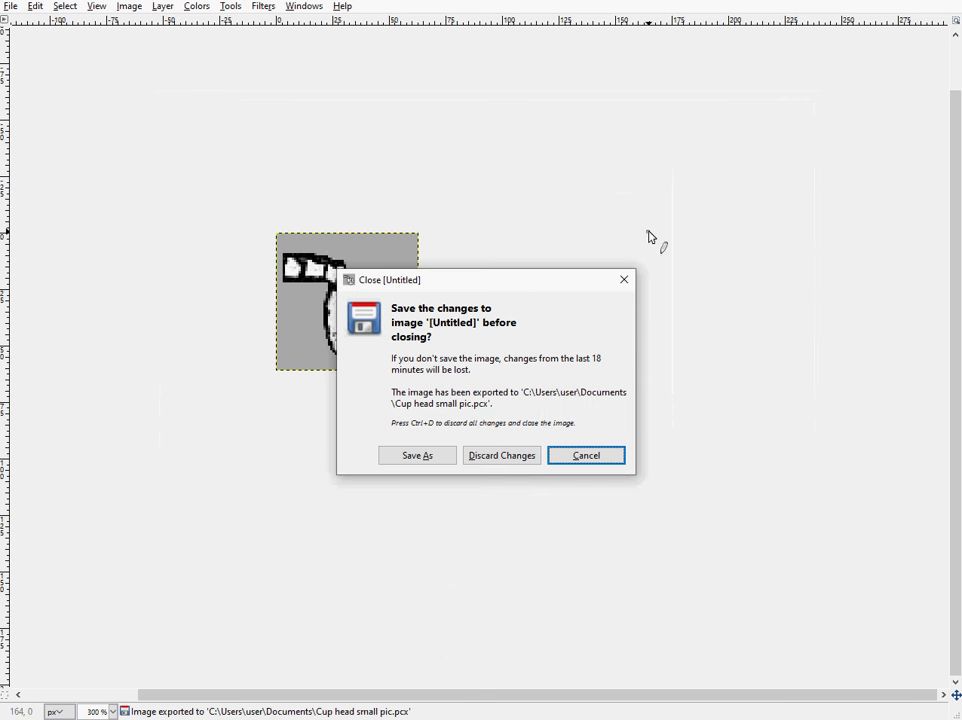
left_click(513, 457)
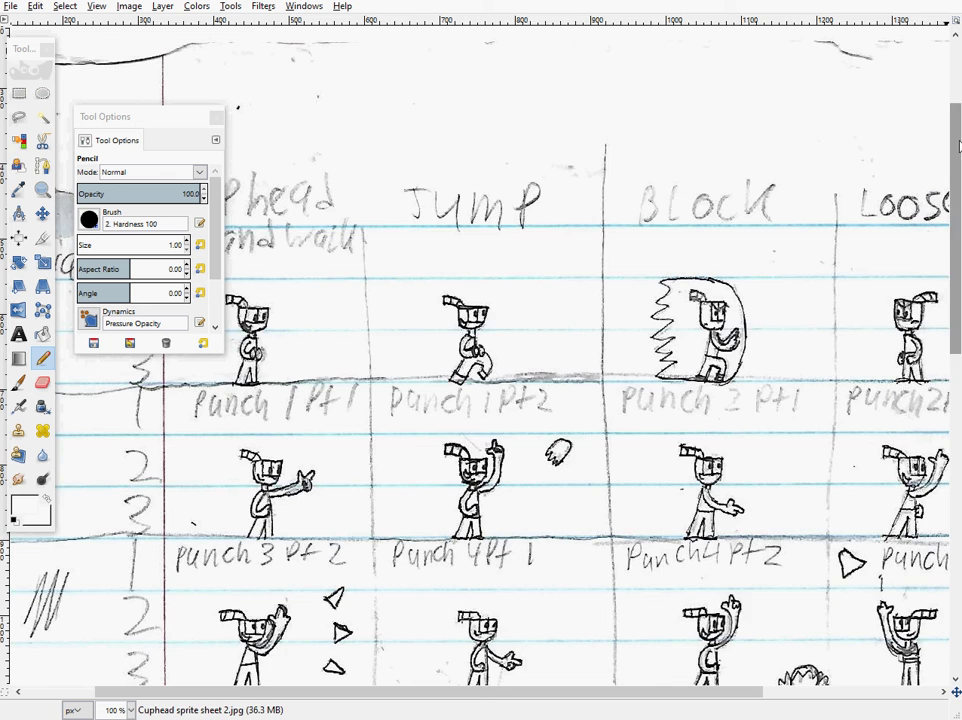
Look over the lower rows of Cuphead sprite sheet 2 and close both the sheet and GIMP.
scroll(955, 300, "down", 5)
scroll(480, 350, "down", 8)
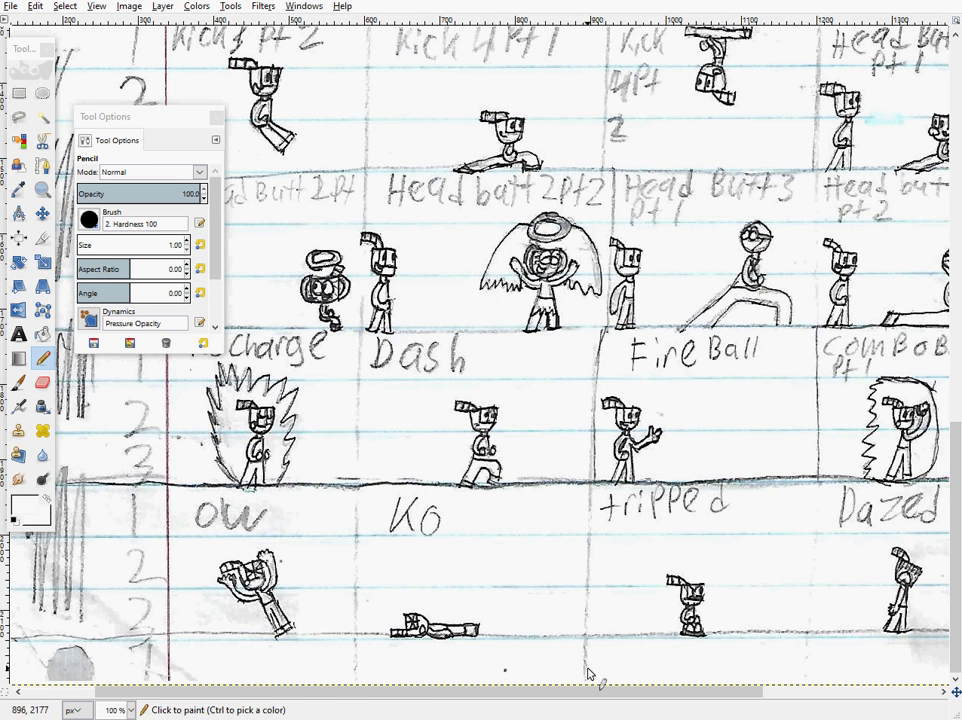
left_click_drag(455, 697, 683, 697)
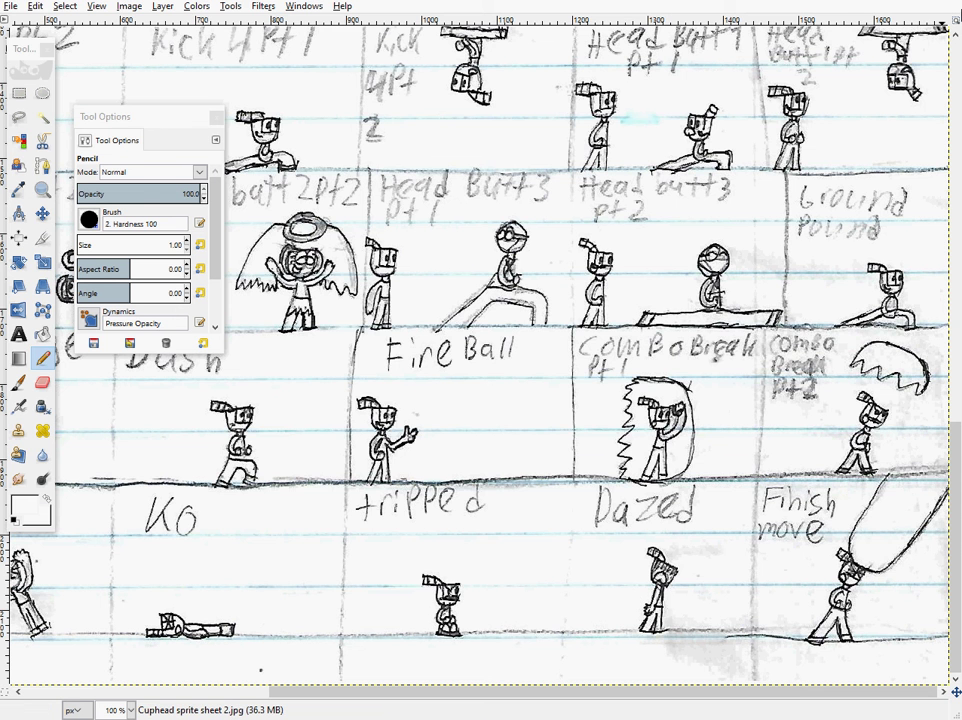
key("ctrl+w")
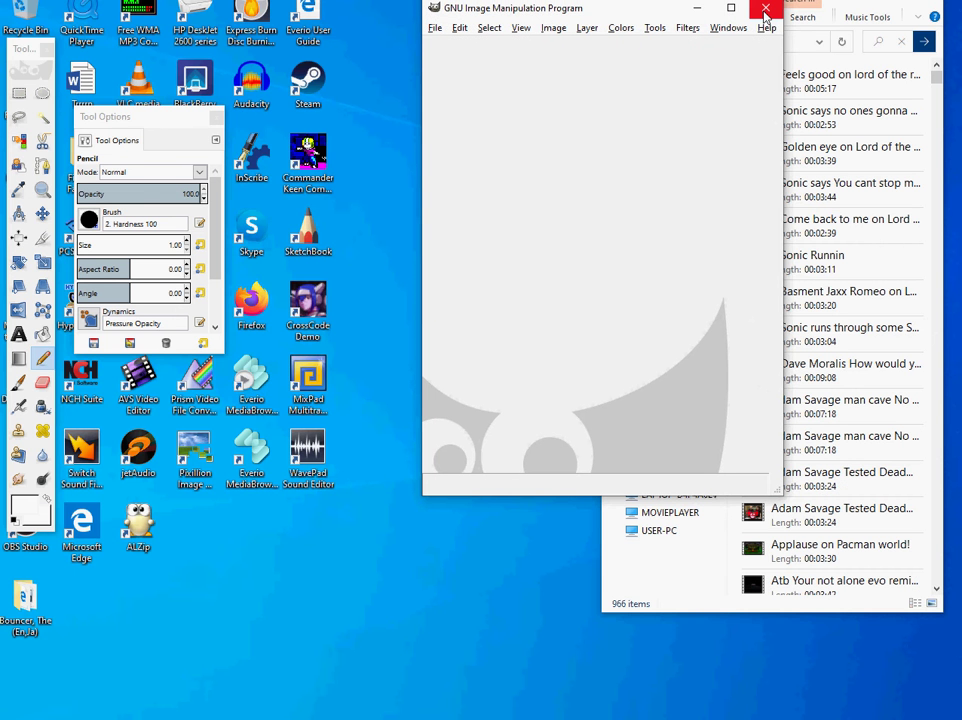
left_click(765, 16)
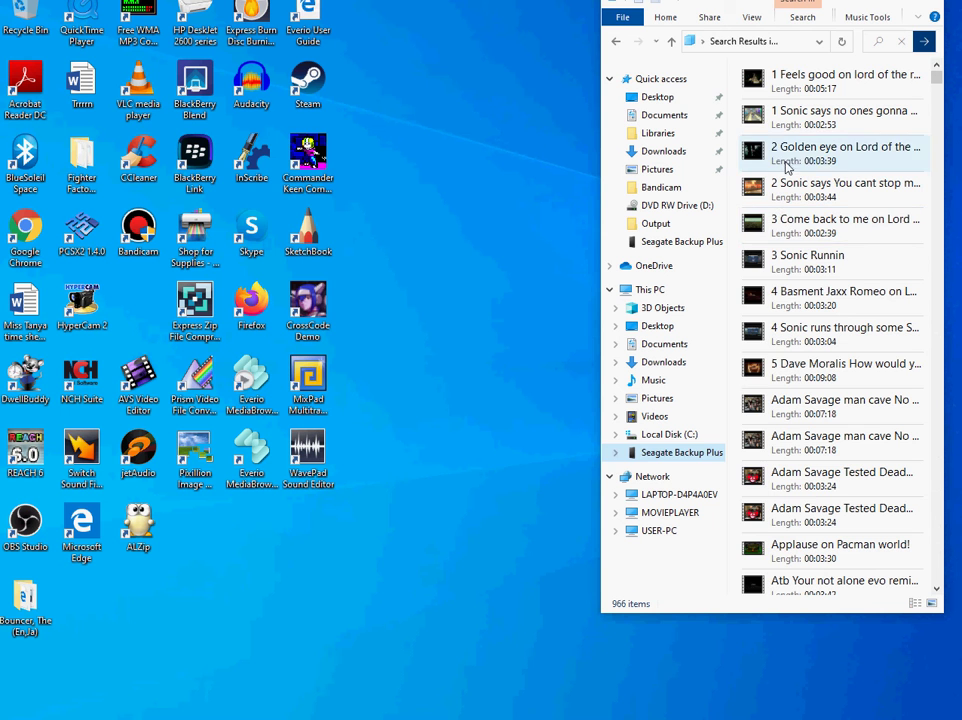
Switch to File Explorer, open the Documents folder and look through its Cuphead image files.
left_click(668, 116)
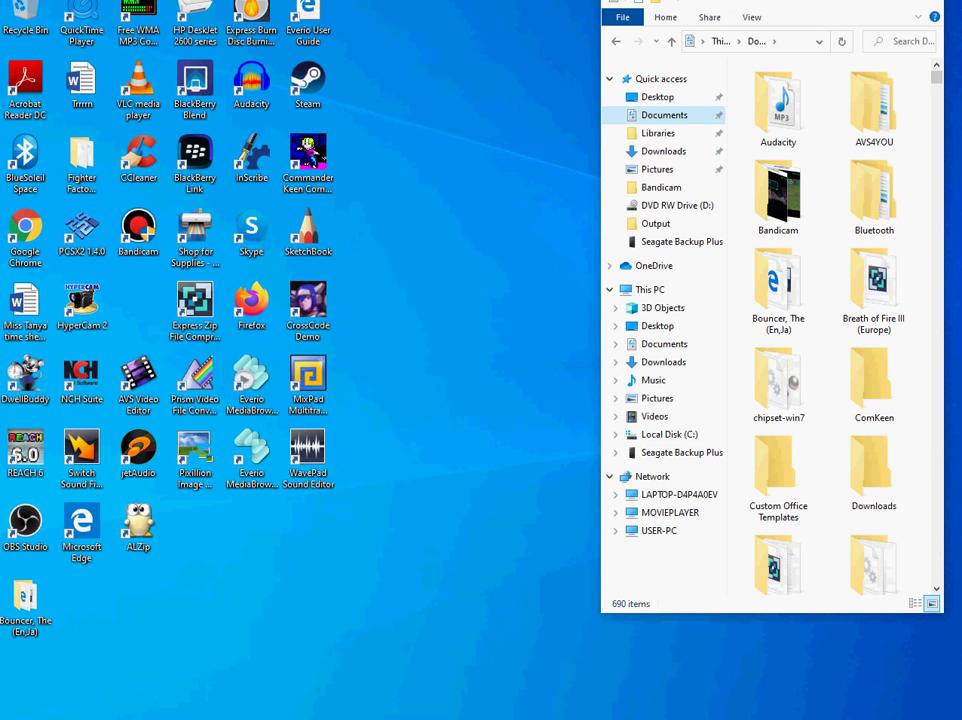
left_click_drag(782, 2, 786, 22)
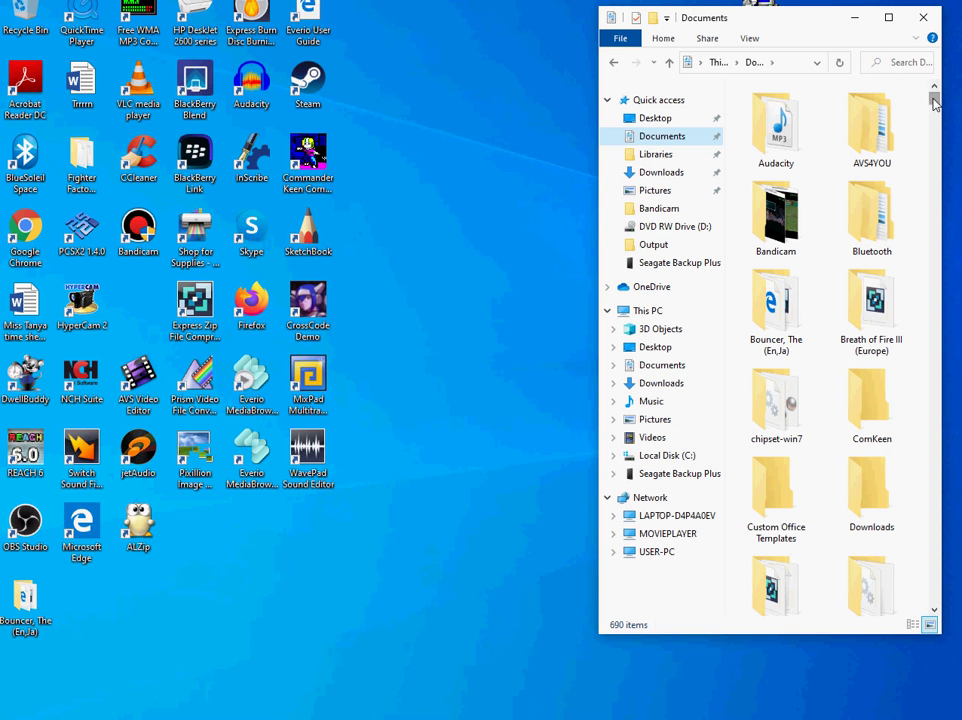
scroll(934, 104, "down", 1)
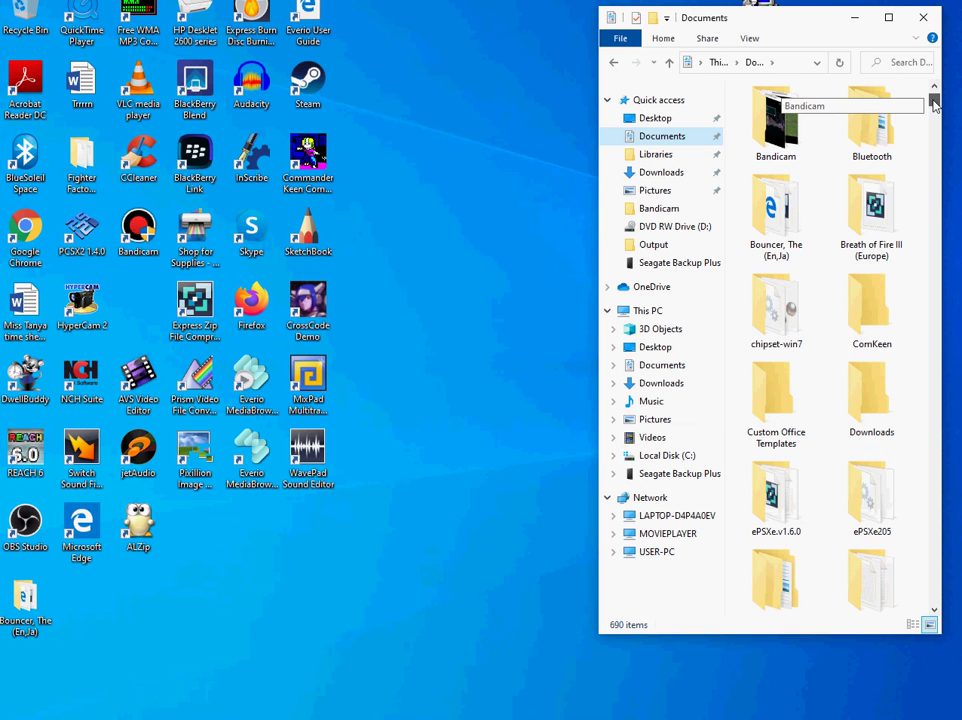
left_click_drag(934, 104, 934, 109)
left_click_drag(934, 118, 926, 173)
scroll(926, 173, "down", 15)
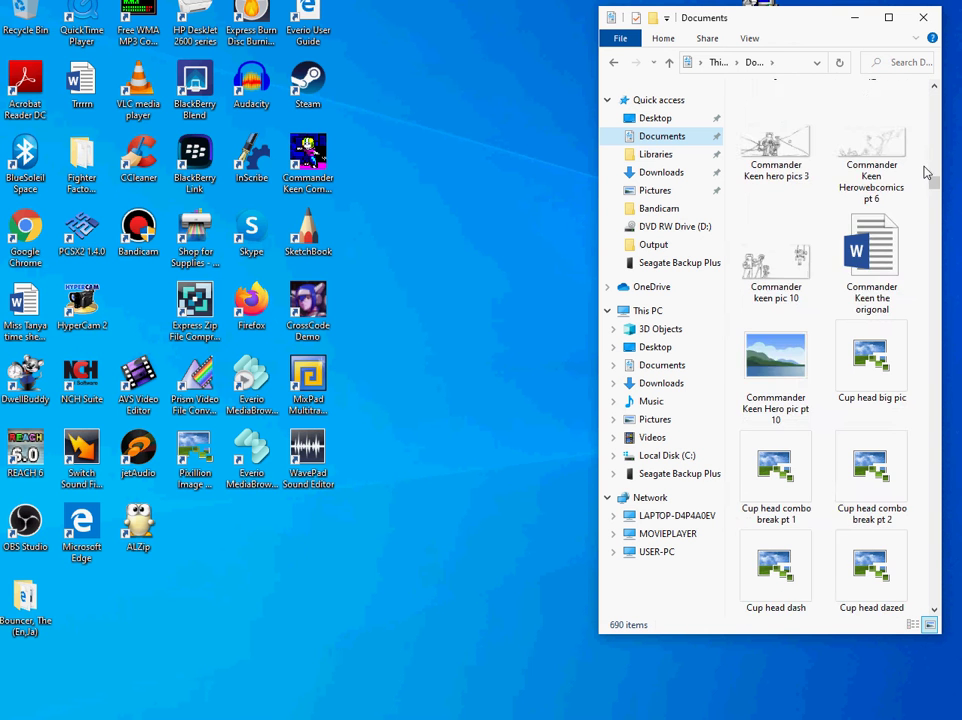
scroll(913, 177, "down", 15)
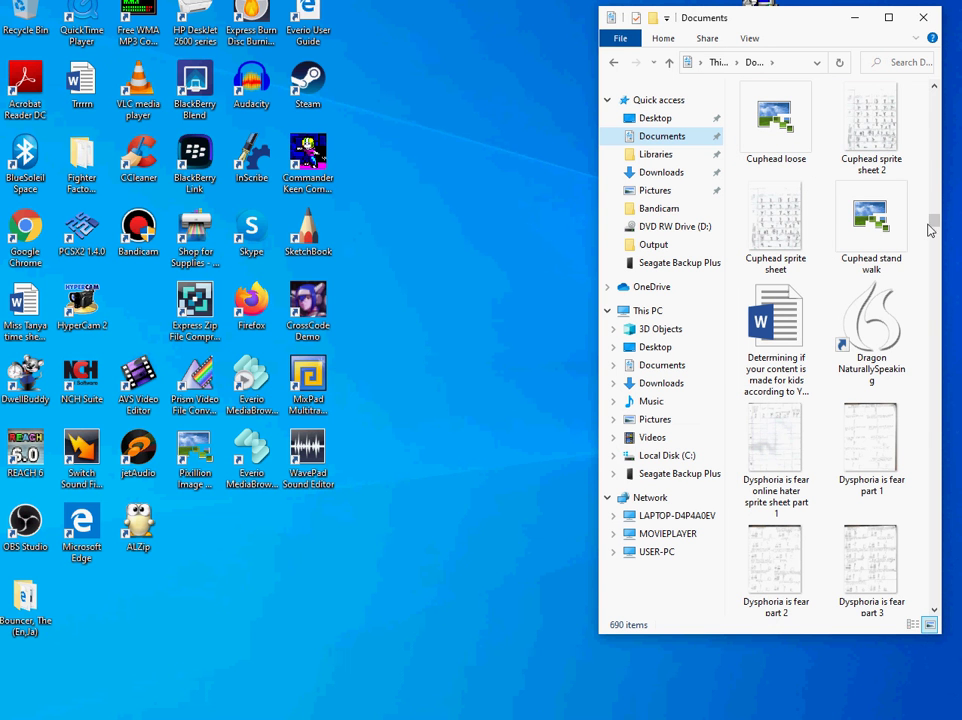
left_click_drag(934, 220, 934, 99)
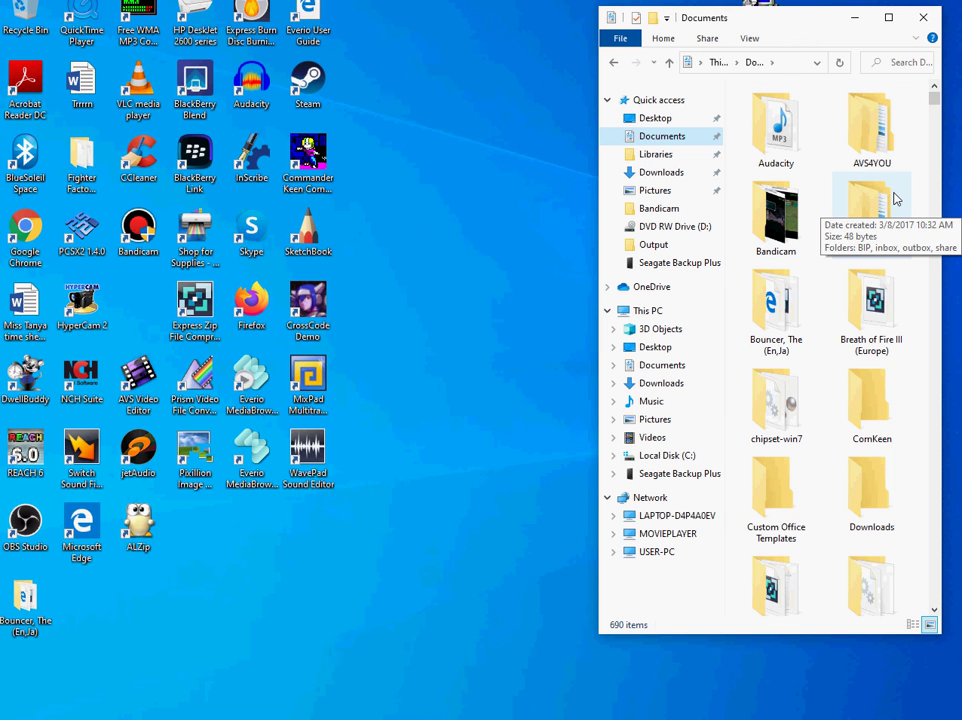
Search Documents for "mugen", view the contents of the mugen folder and return to Documents.
scroll(903, 247, "down", 10)
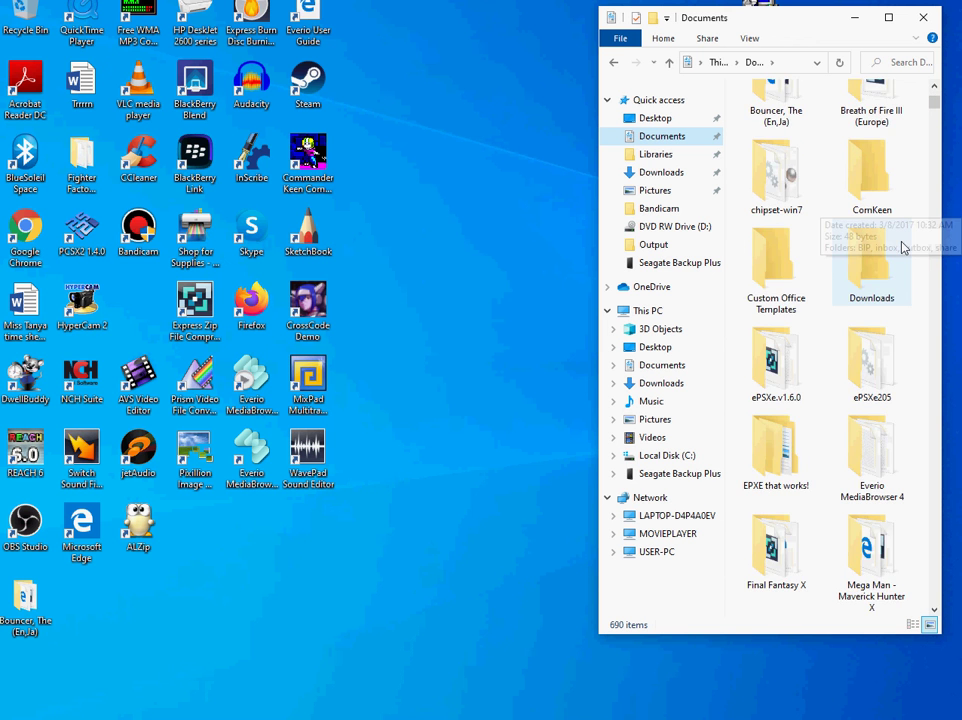
scroll(903, 247, "down", 3)
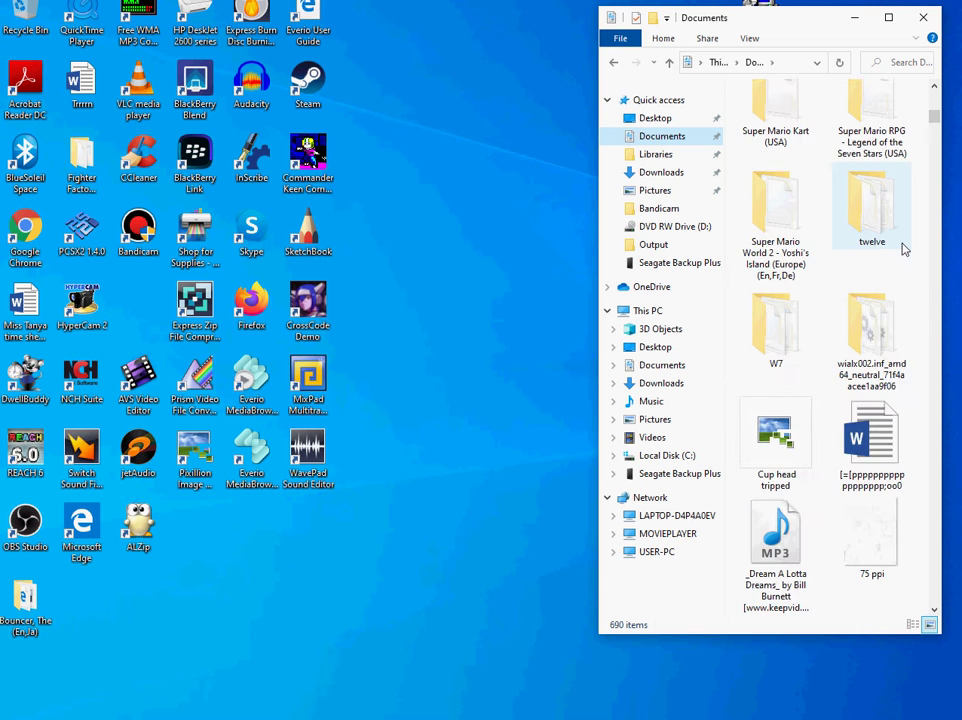
scroll(903, 247, "up", 2)
scroll(903, 247, "up", 6)
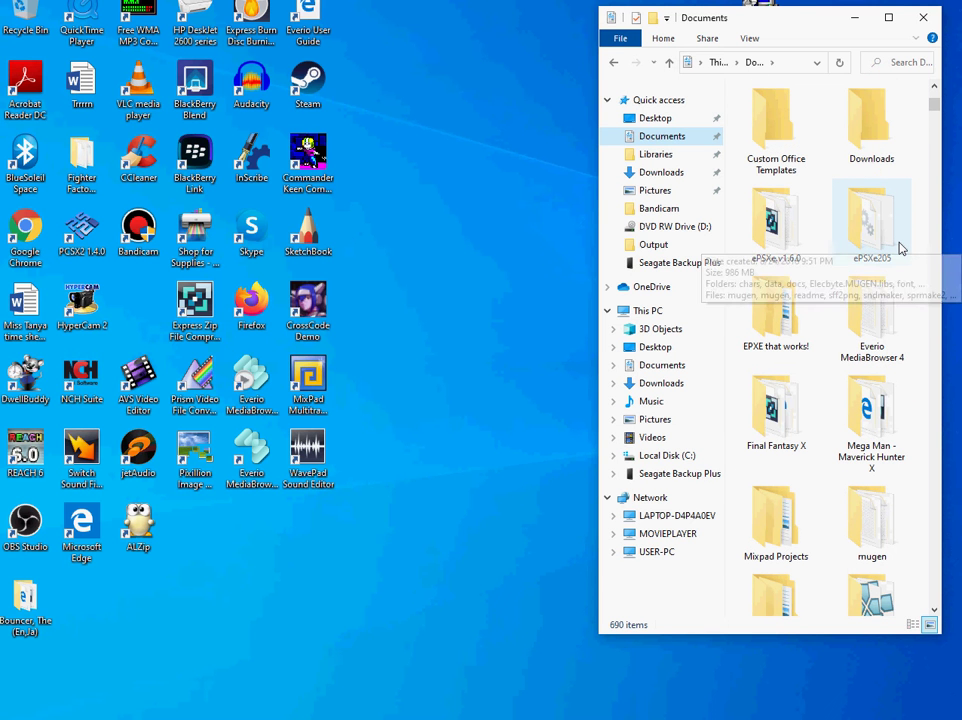
left_click(902, 63)
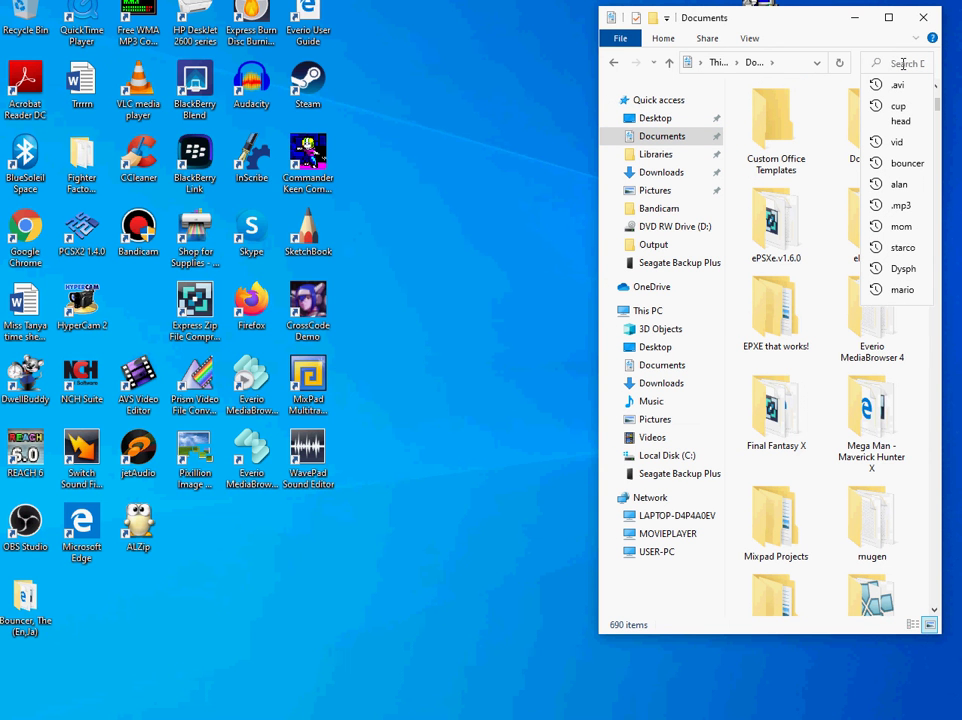
type("mugen")
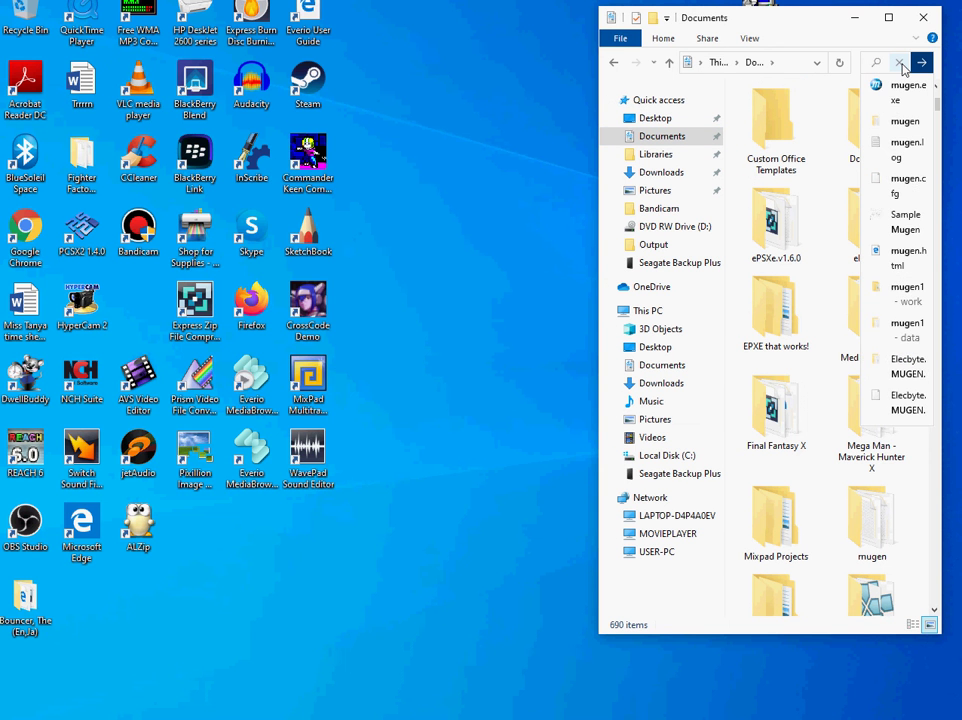
left_click(906, 122)
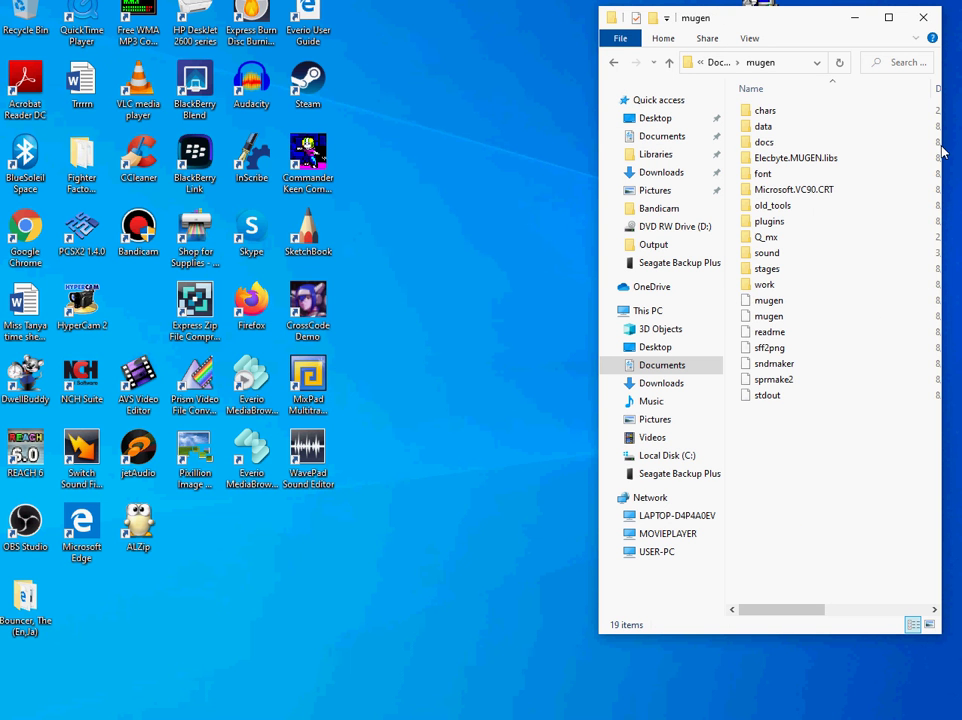
left_click(613, 62)
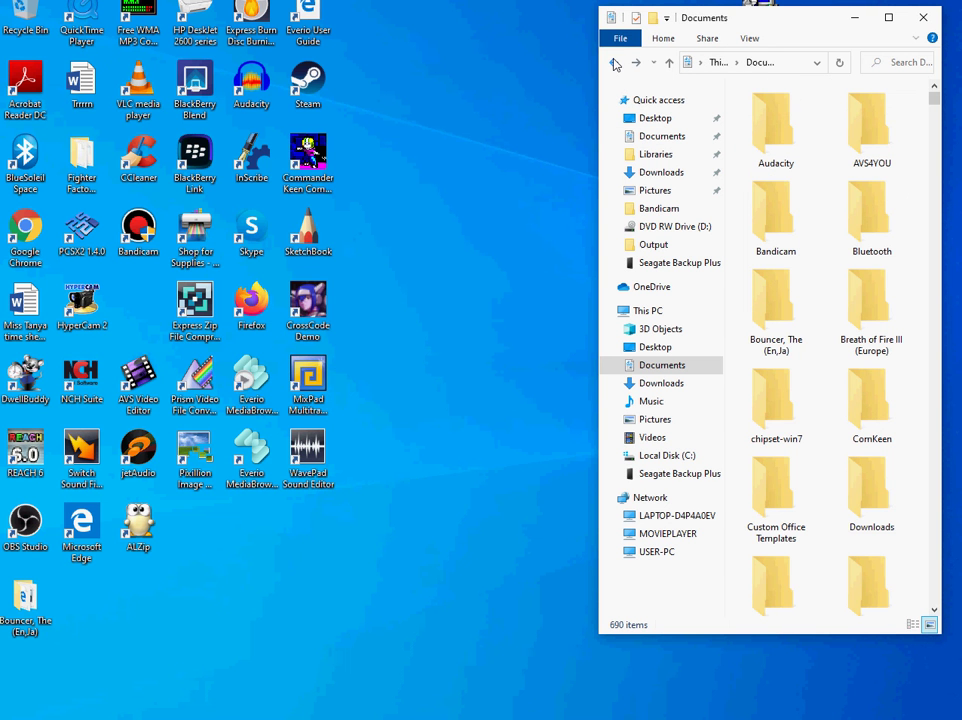
Find the mugen folder in Documents and open its chars subfolder.
scroll(917, 189, "down", 15)
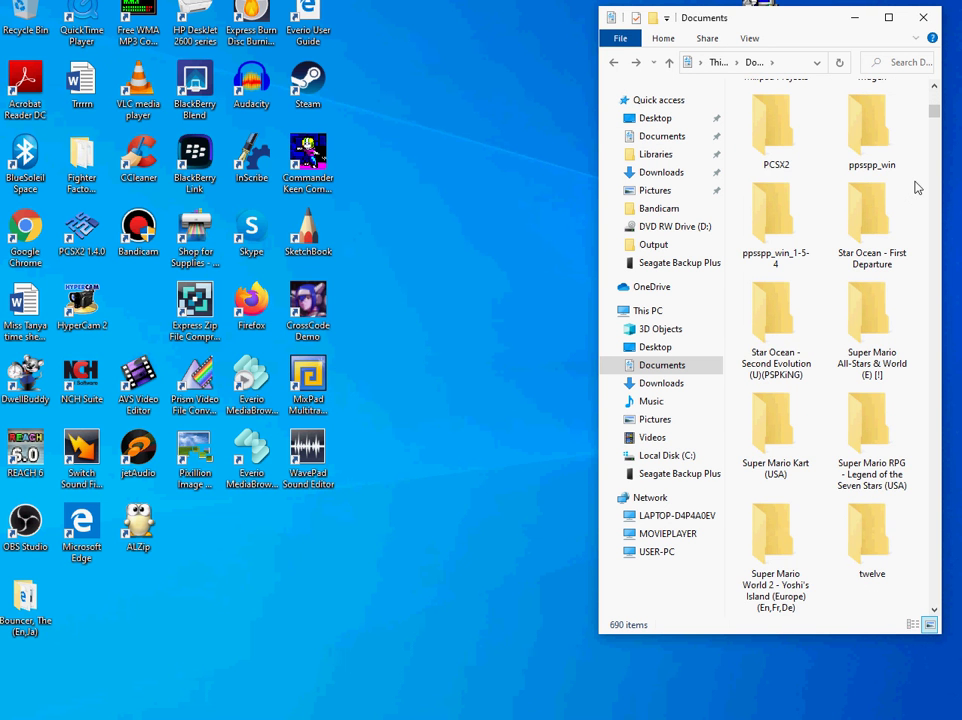
scroll(917, 189, "down", 3)
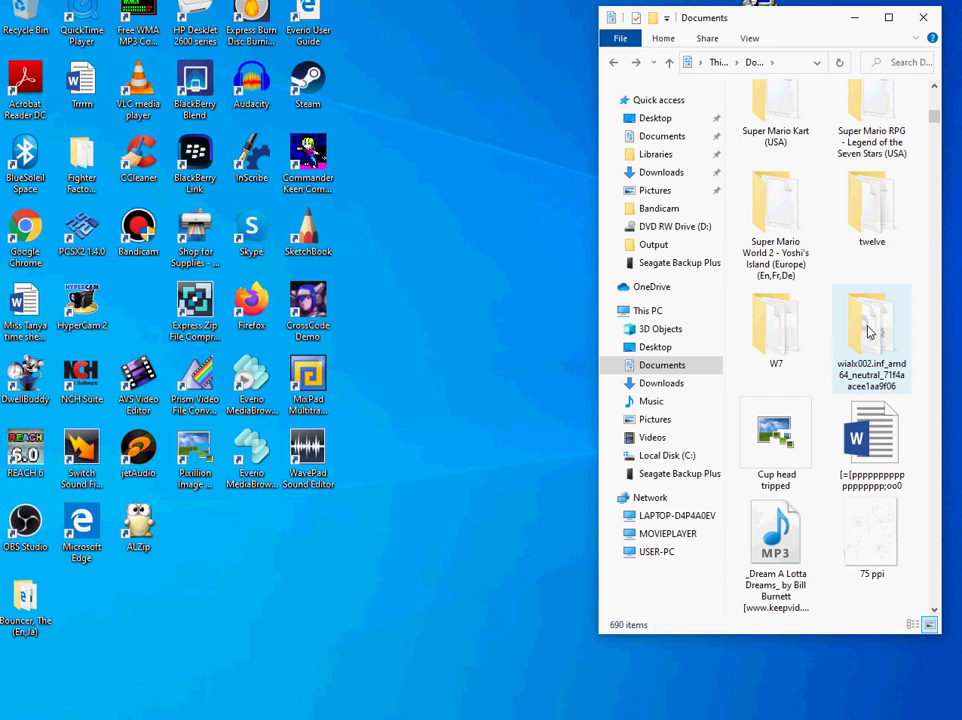
scroll(869, 326, "up", 9)
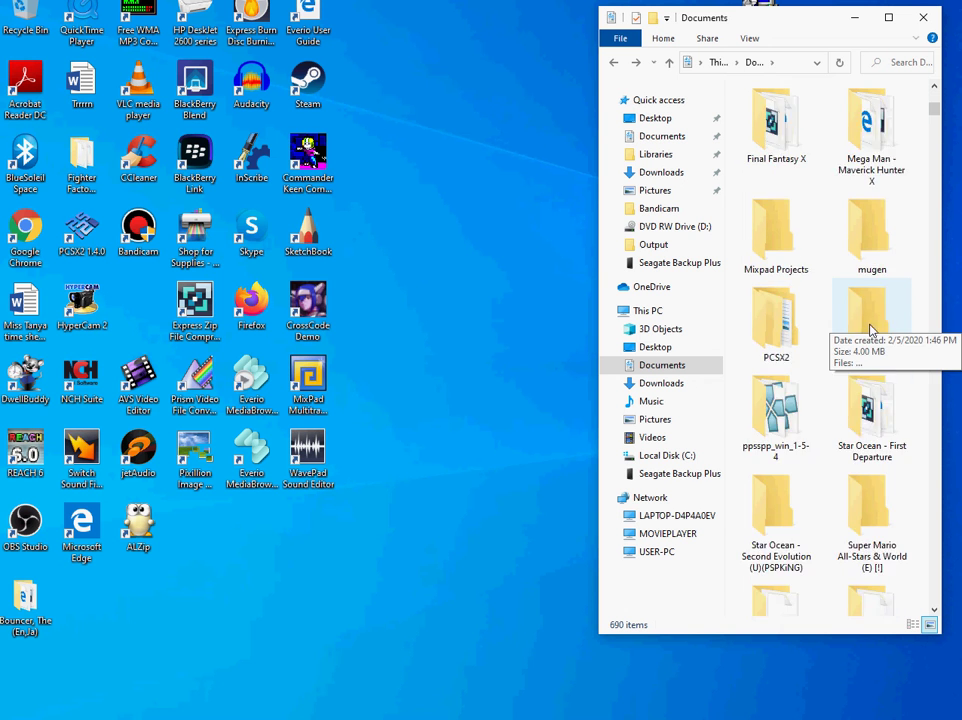
scroll(870, 328, "up", 3)
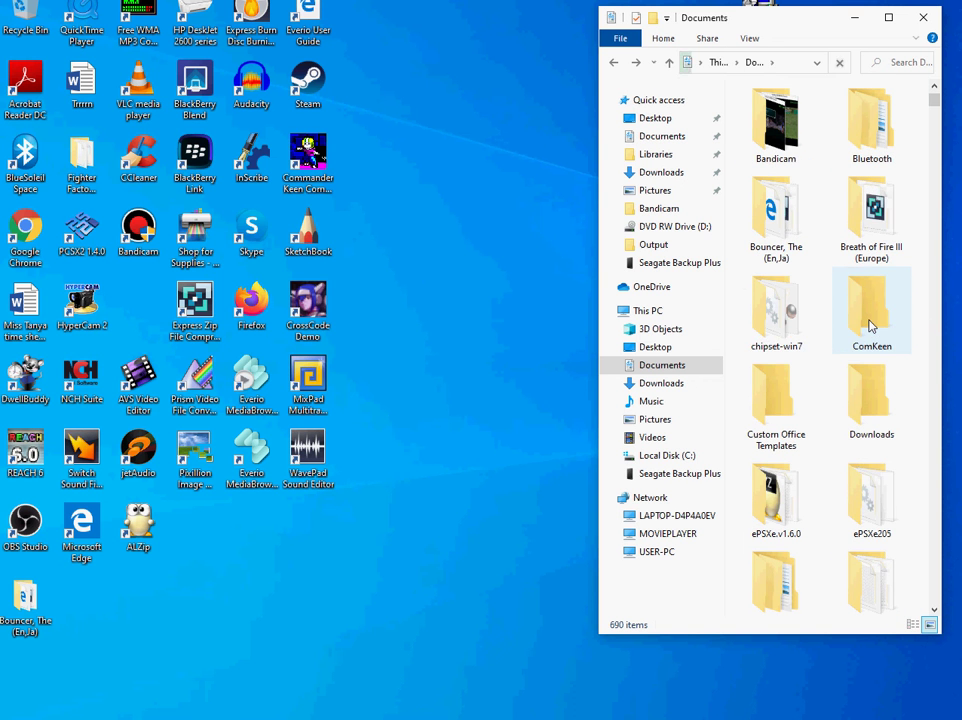
scroll(870, 326, "up", 1)
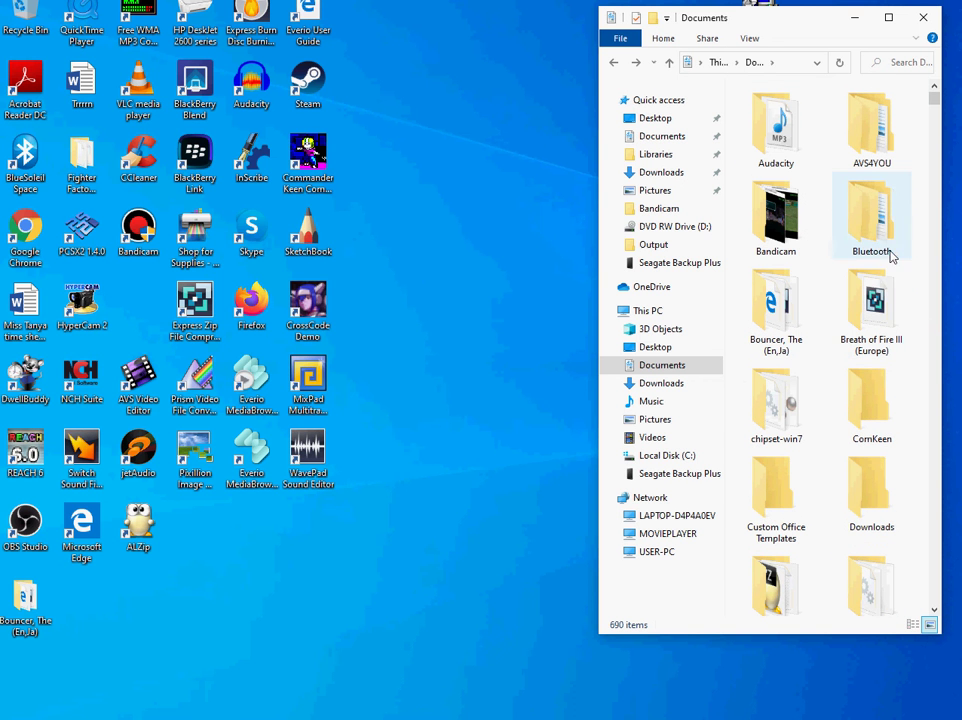
mouse_move(932, 95)
left_mouse_down()
mouse_move(909, 612)
mouse_move(938, 316)
mouse_move(935, 100)
left_mouse_up()
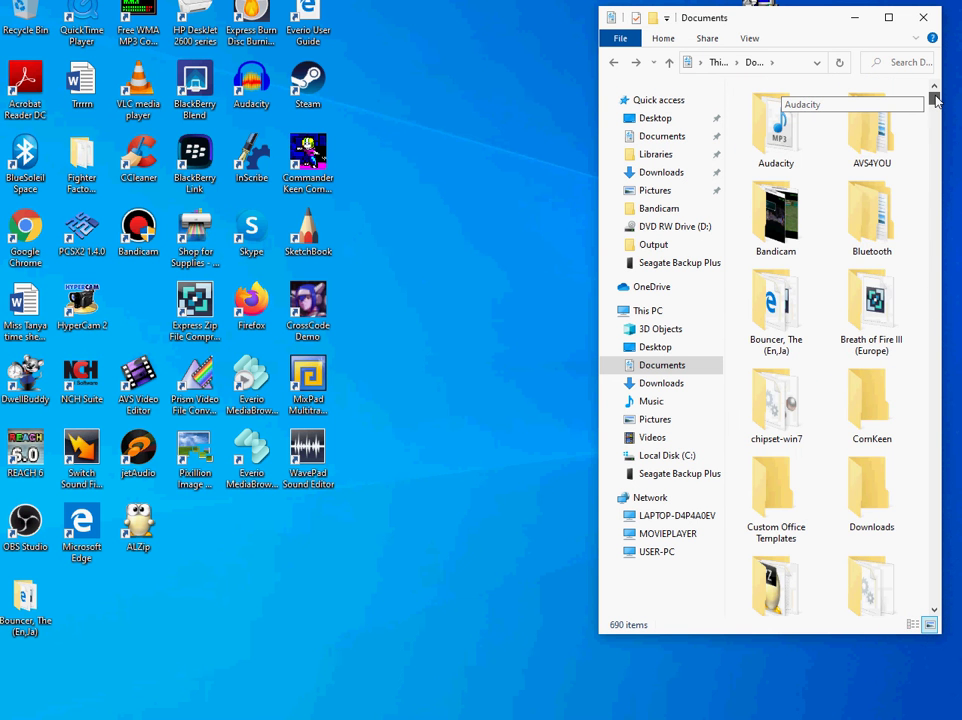
scroll(915, 150, "down", 2)
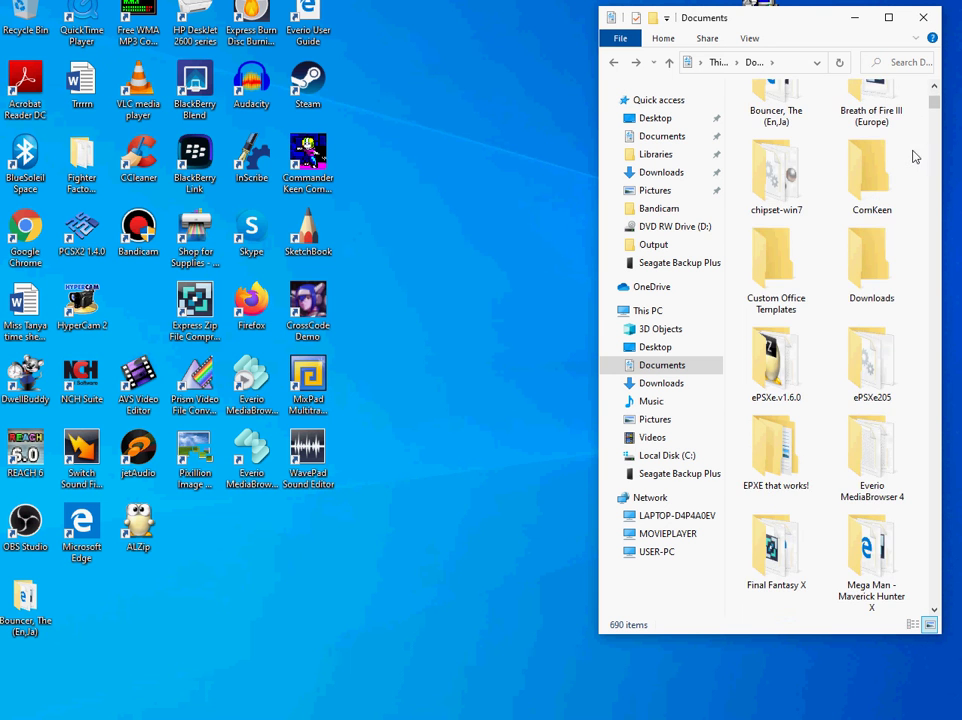
scroll(913, 163, "down", 3)
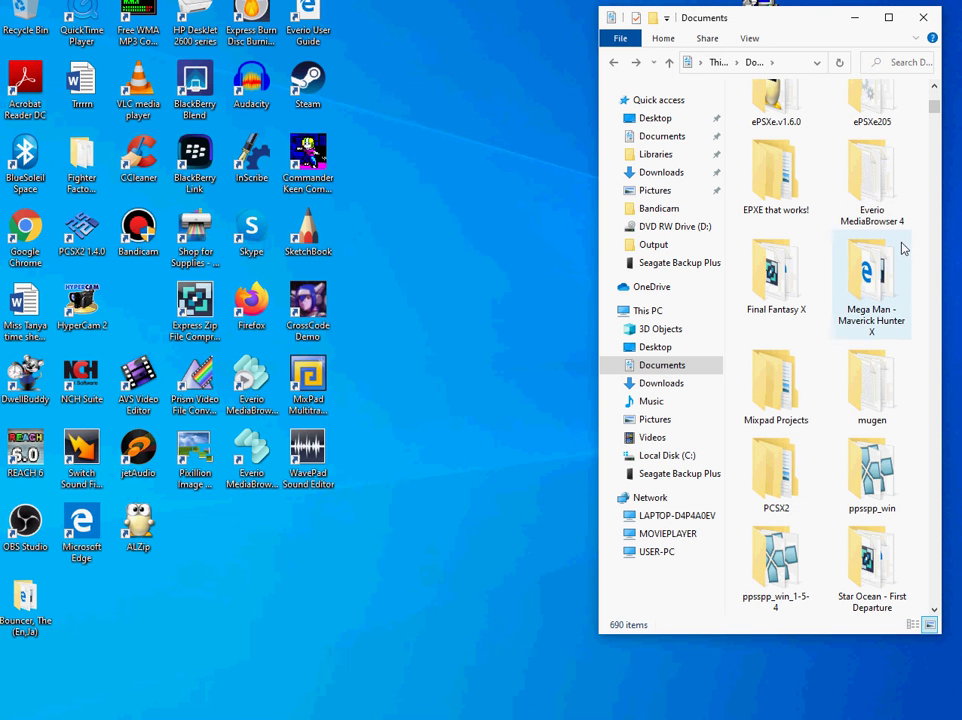
scroll(900, 260, "down", 3)
scroll(880, 320, "up", 3)
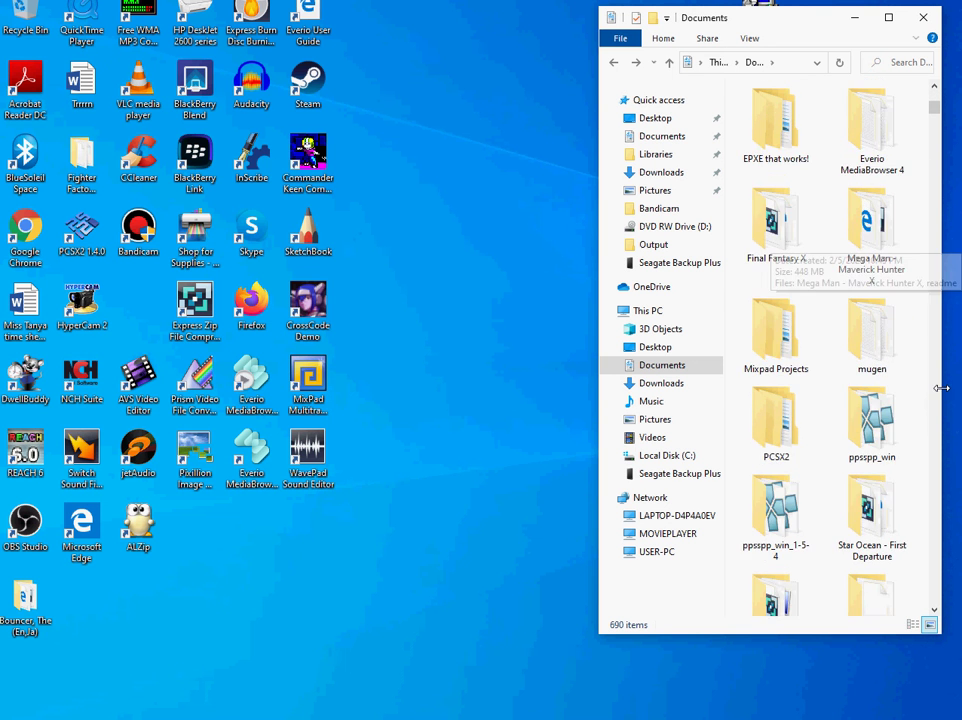
double_click(868, 345)
left_click(778, 116)
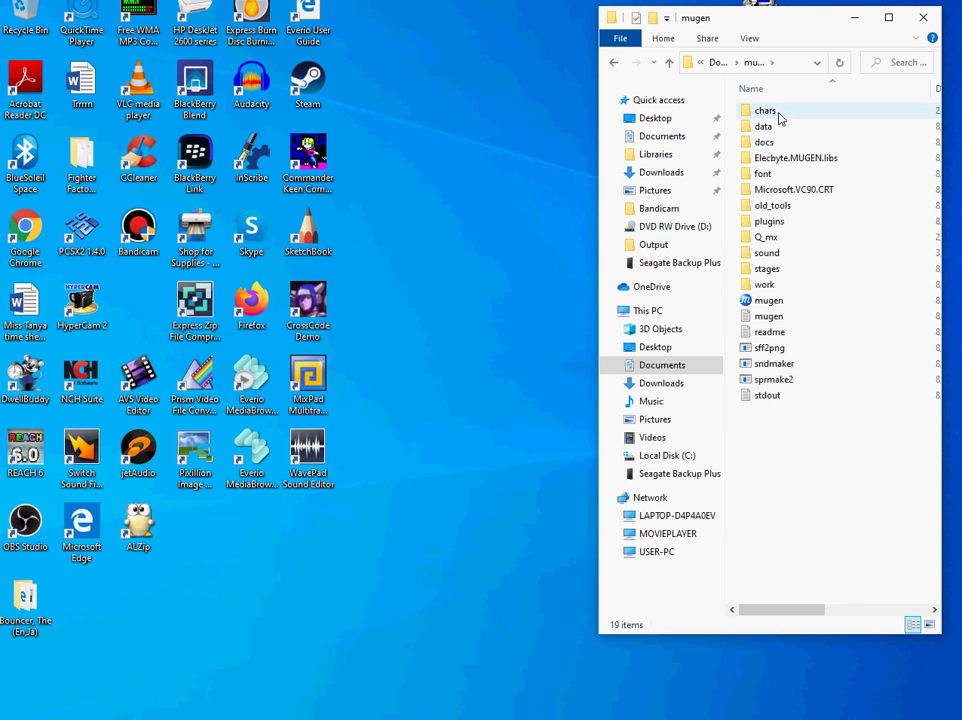
double_click(778, 116)
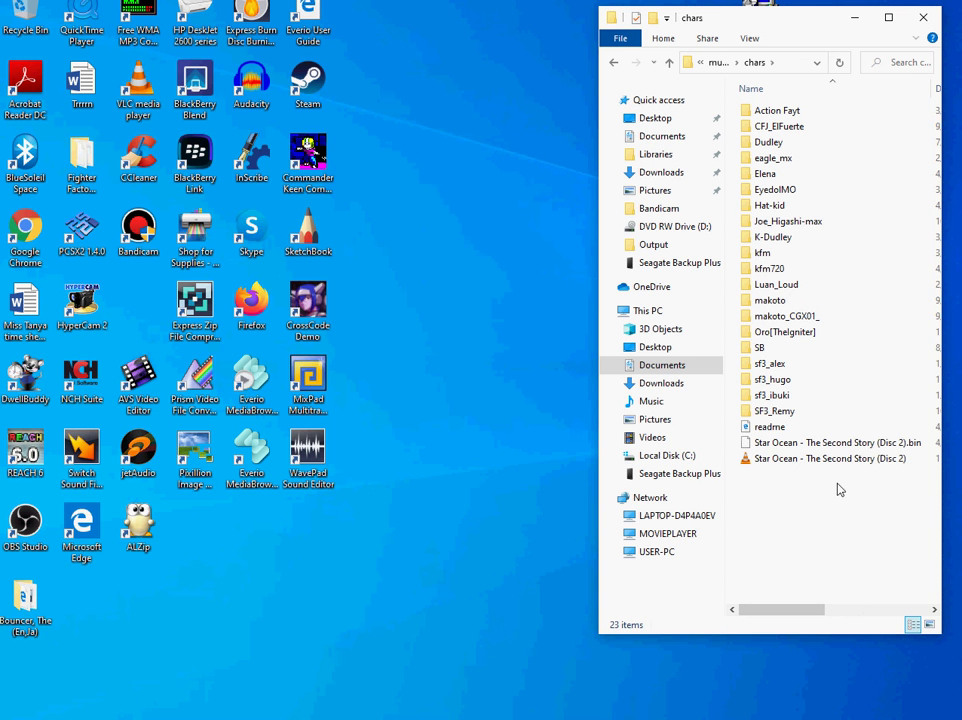
Create a new folder named "Cuphead" in the chars folder and open it.
right_click(816, 512)
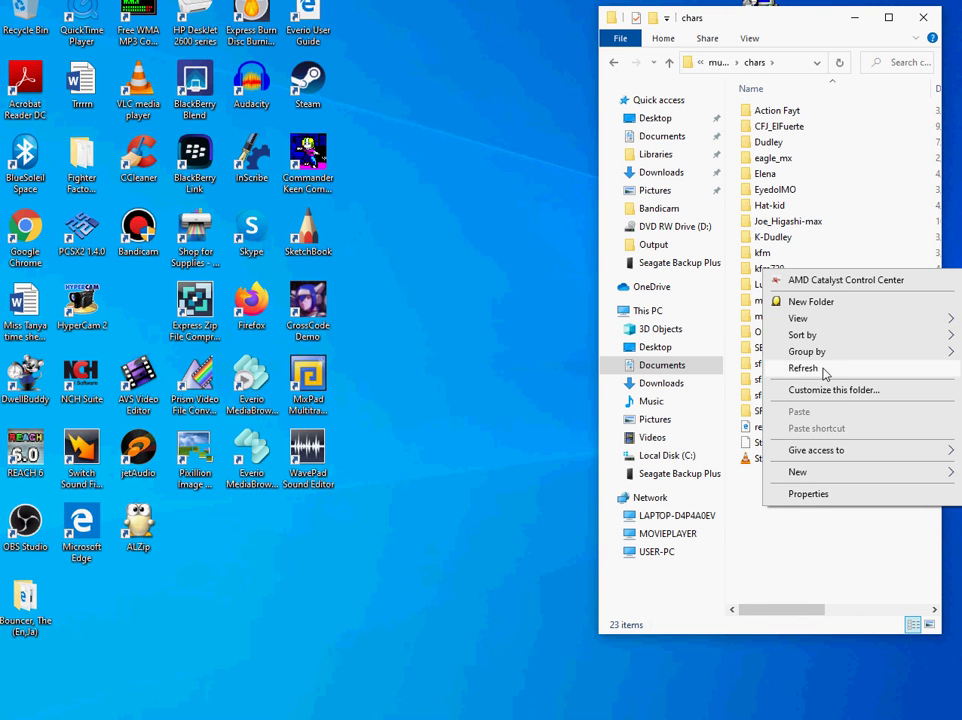
left_click(822, 303)
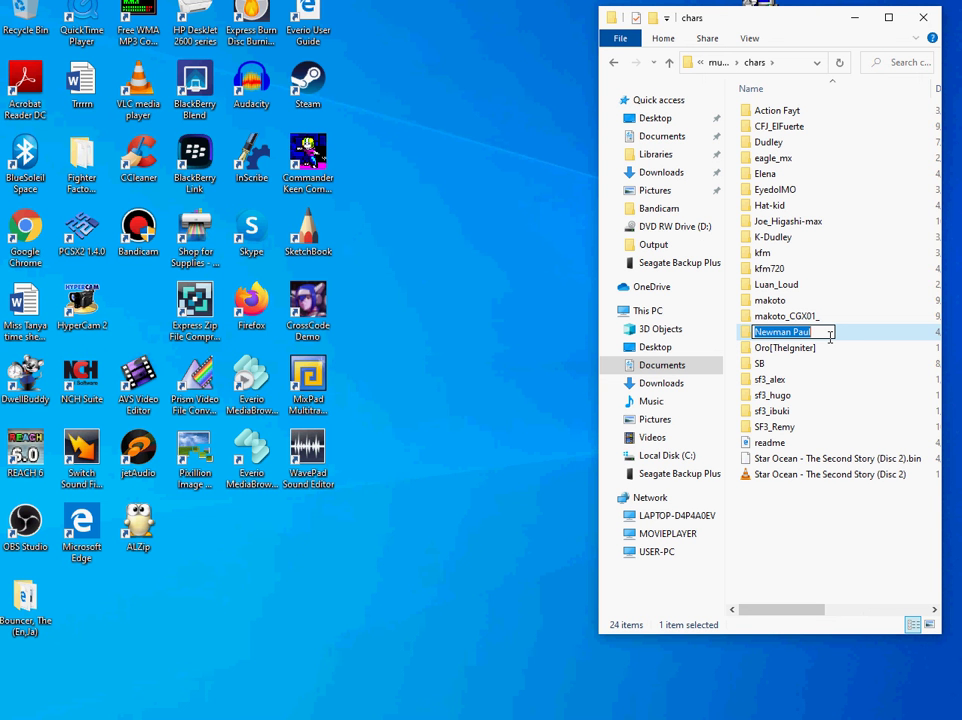
key("BackSpace")
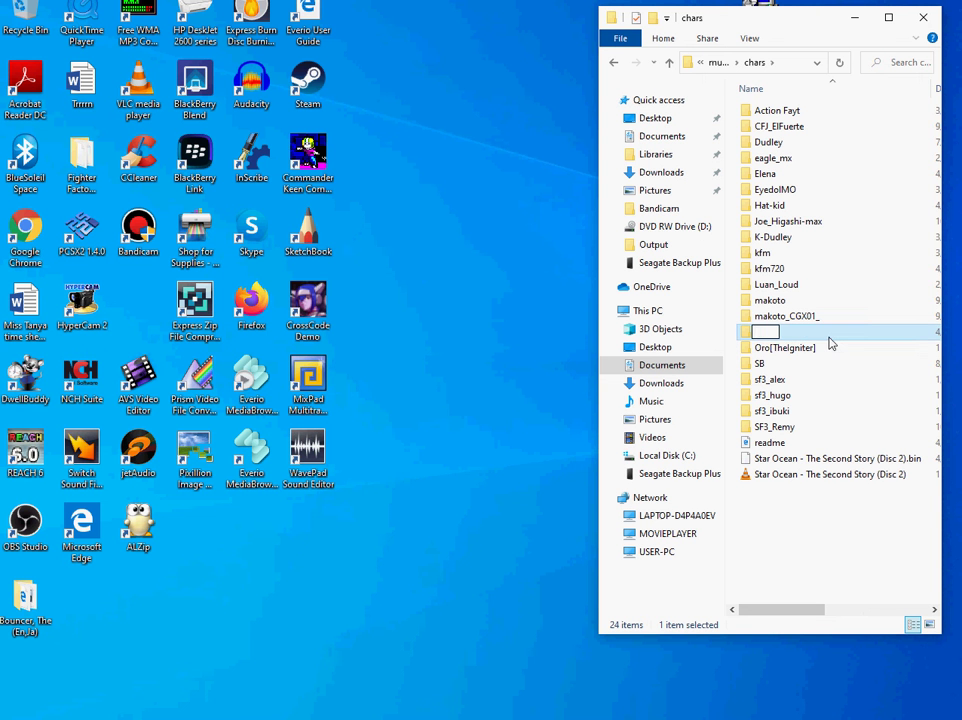
type("Cuphead")
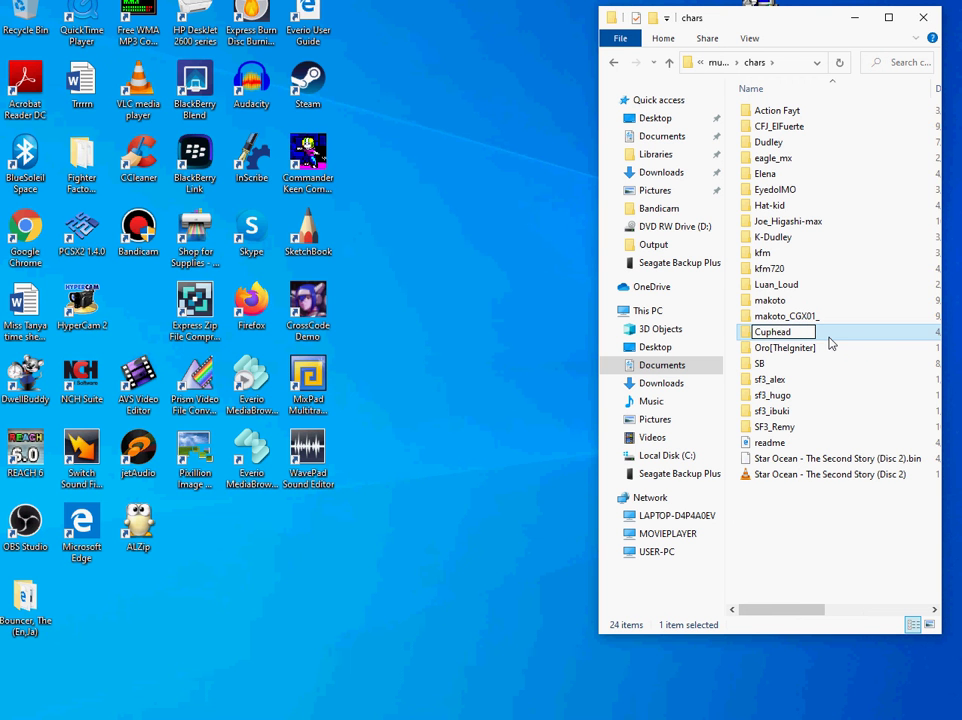
key("Return")
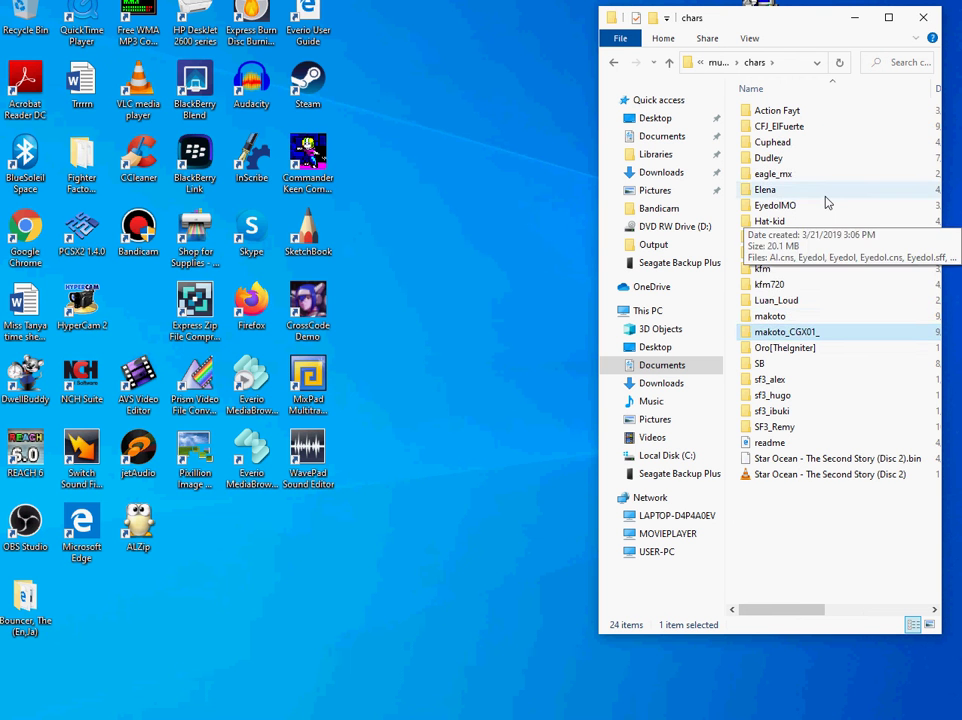
double_click(778, 143)
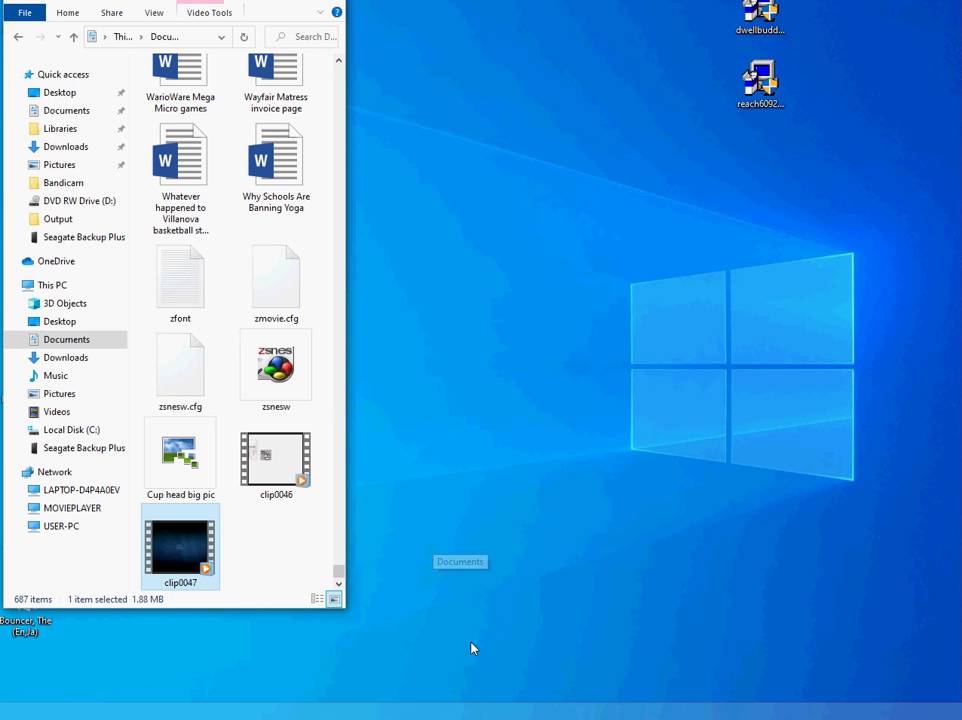
From the other Documents window, move "Cup head combo break pt 1", "Cup head combo break pt 2" and "Cup head dash" into the Cuphead folder.
left_click(473, 649)
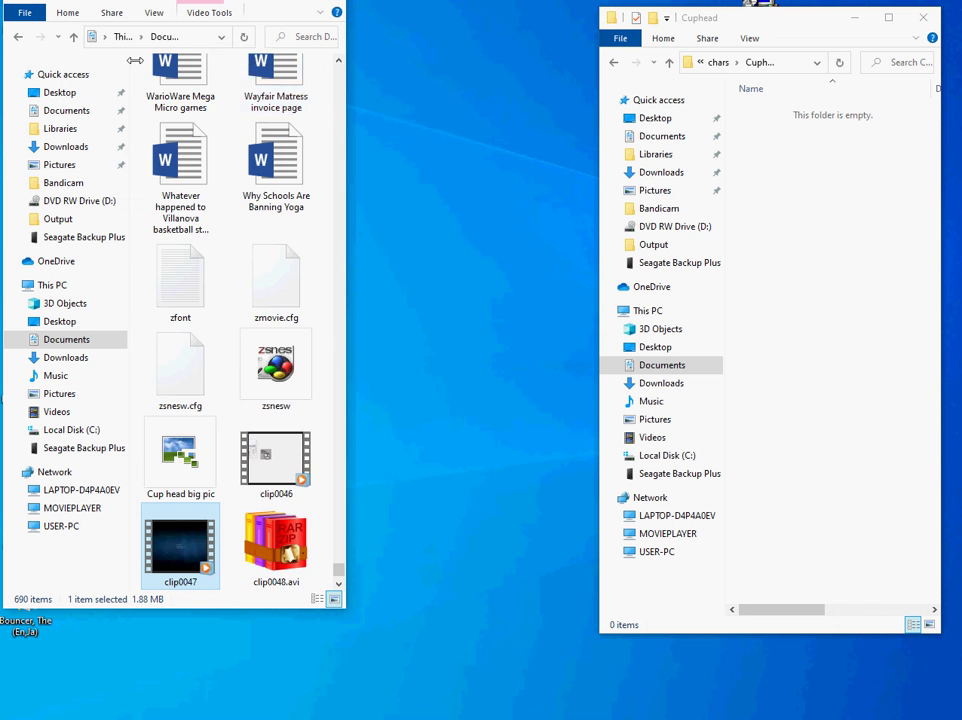
scroll(301, 155, "up", 20)
scroll(301, 163, "up", 10)
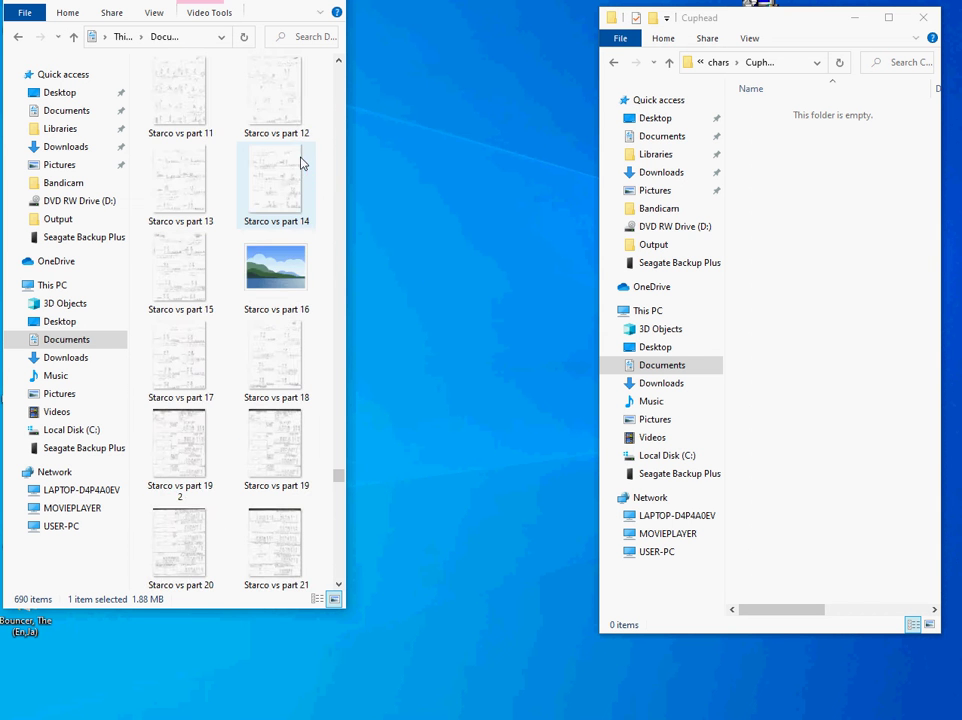
left_click_drag(337, 477, 337, 160)
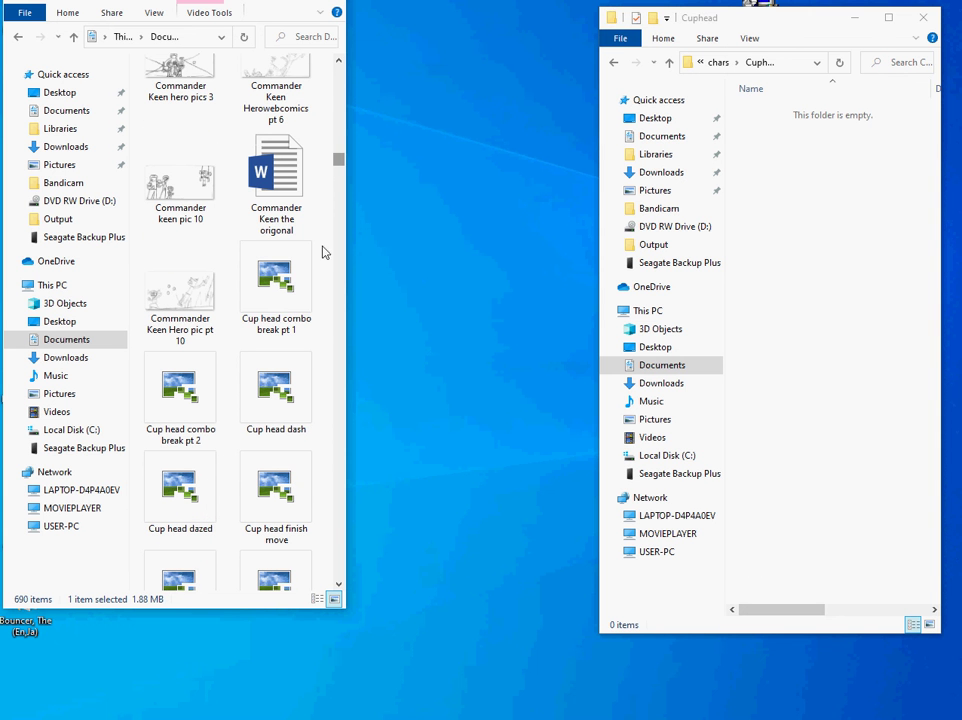
left_click_drag(303, 284, 785, 258)
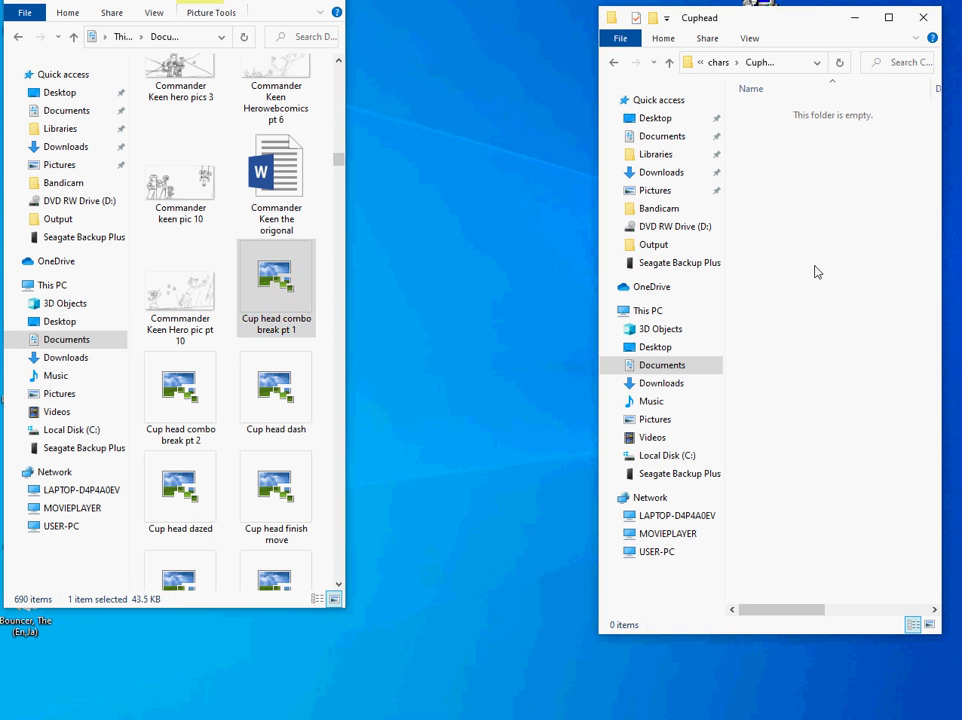
left_click_drag(275, 300, 826, 314)
left_click_drag(270, 296, 792, 380)
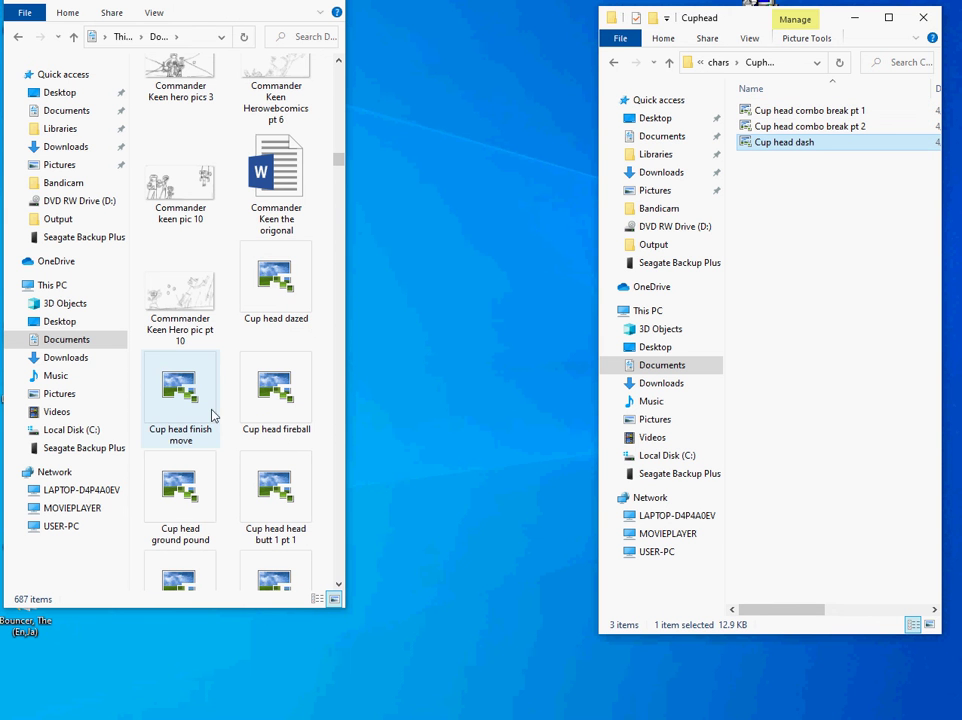
Move the images from "Cup head finish move" through "Cuphead loose", plus "Cup head big pic" and "Cup head small pic", into the Cuphead folder.
left_click_drag(139, 351, 311, 395)
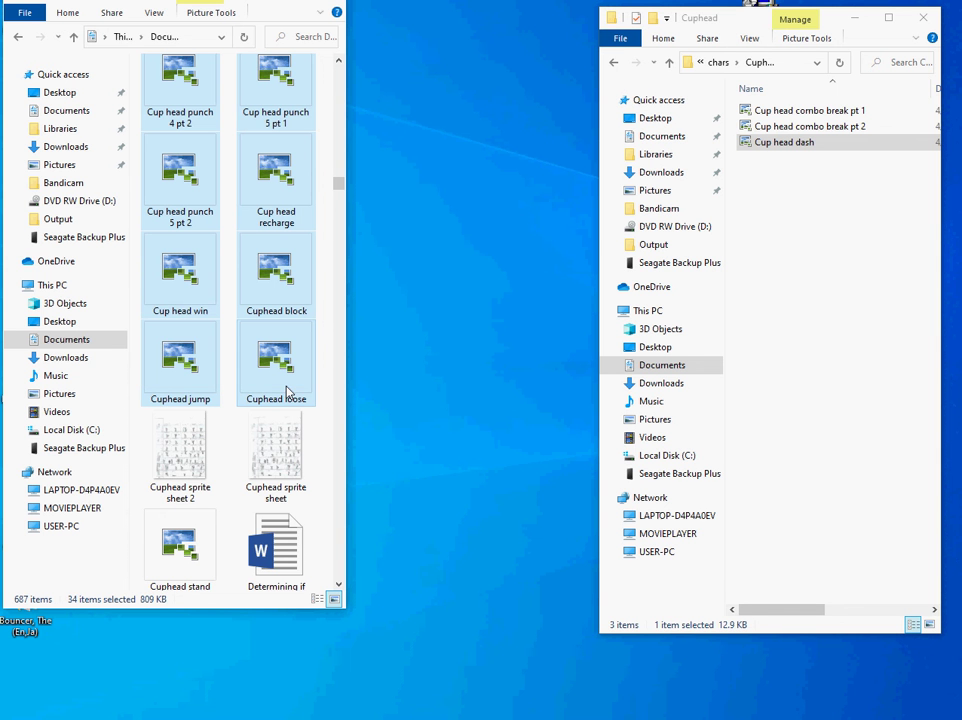
left_click_drag(183, 376, 811, 464)
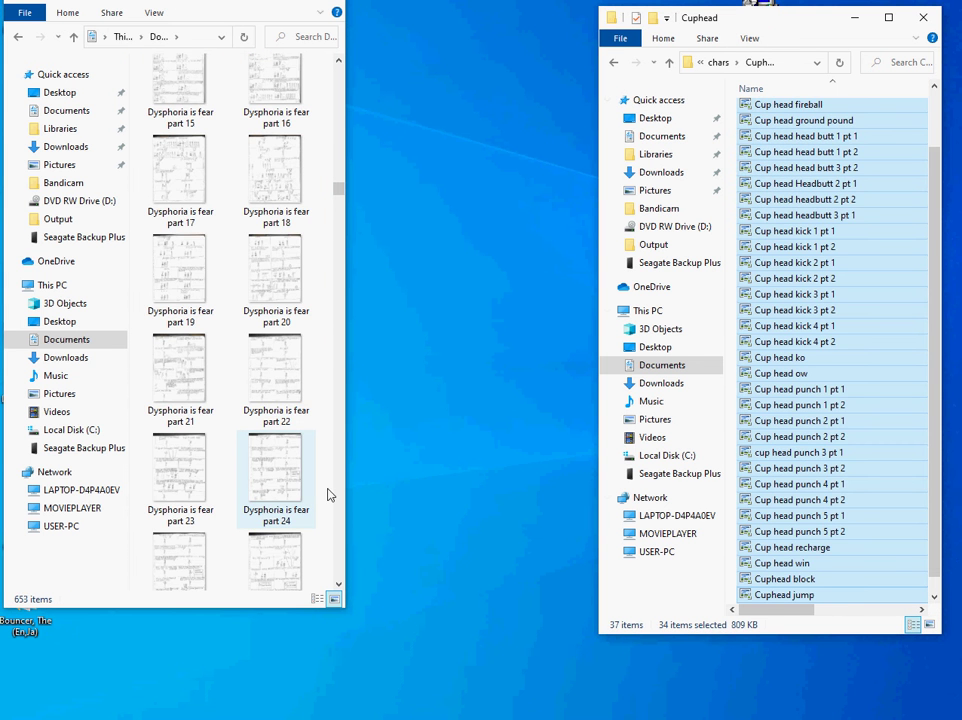
scroll(236, 436, "up", 10)
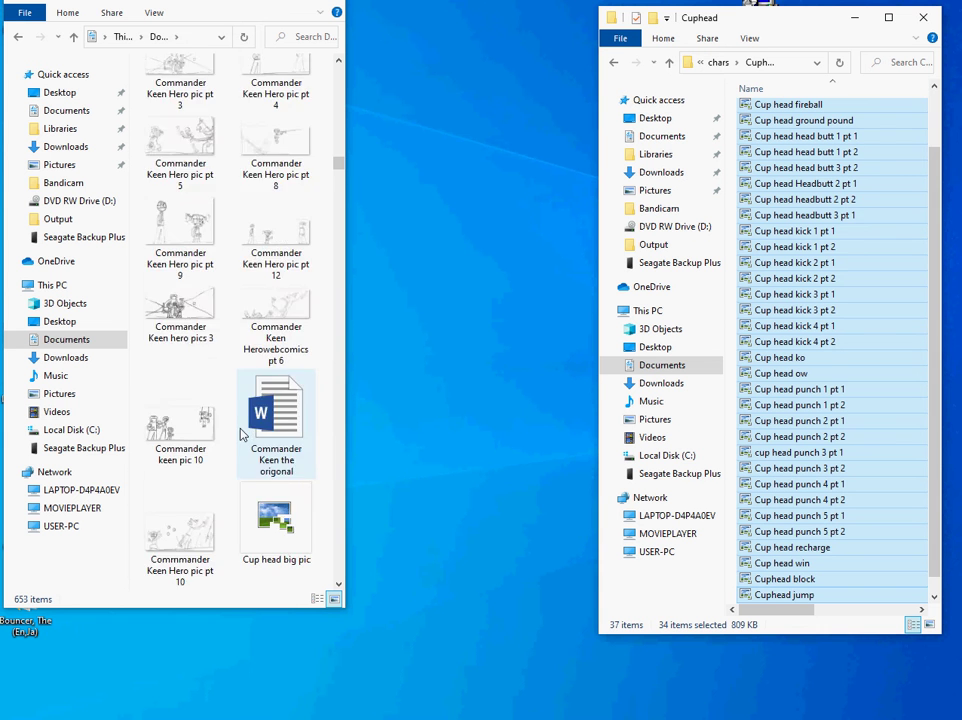
scroll(240, 435, "down", 2)
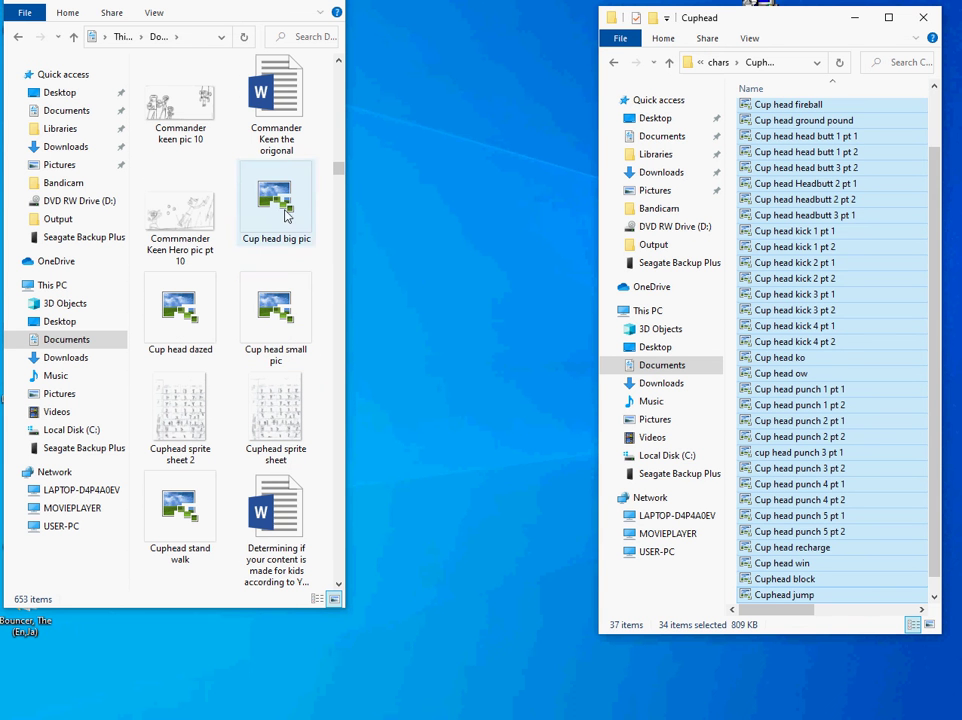
left_click_drag(322, 161, 737, 395)
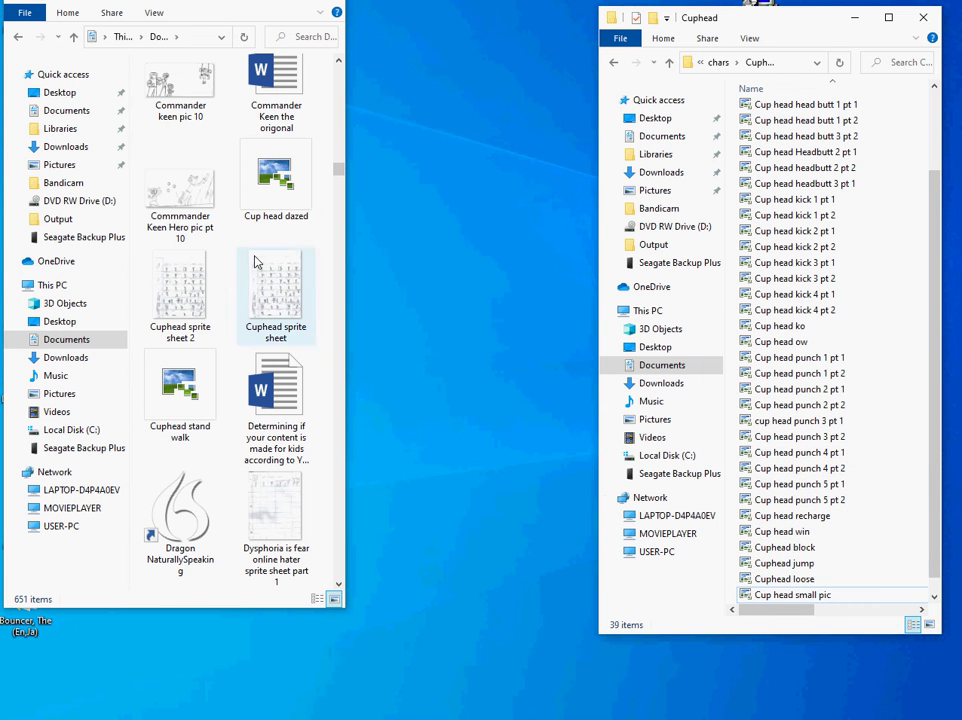
Move "Cup head dazed" and "Cuphead stand walk" from Documents into the Cuphead folder.
left_click(277, 193)
left_click_drag(277, 193, 760, 340)
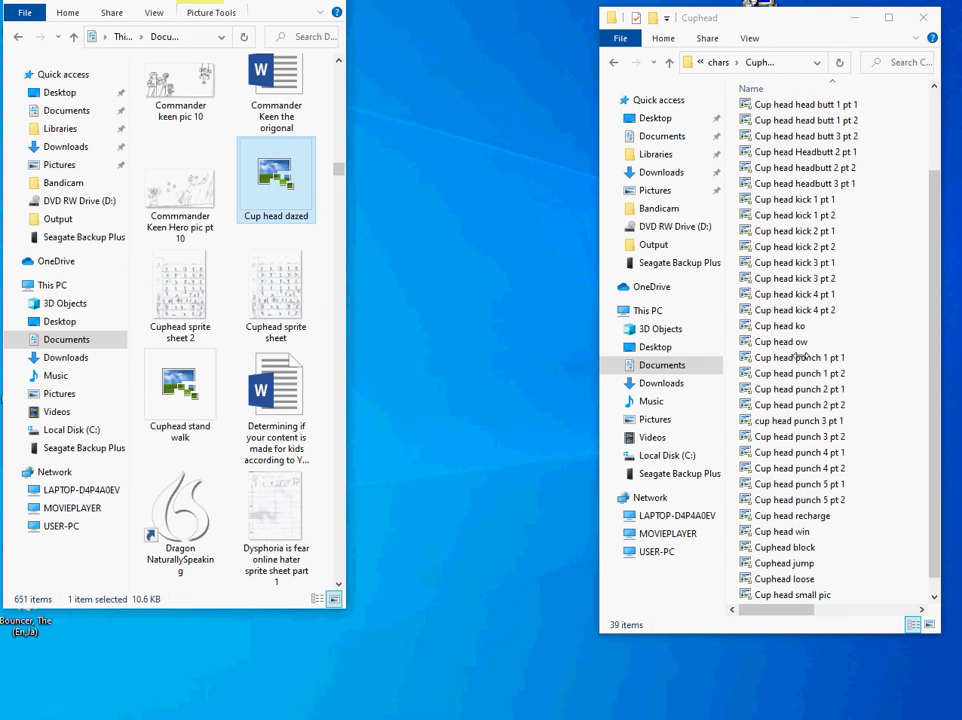
left_click_drag(270, 300, 857, 415)
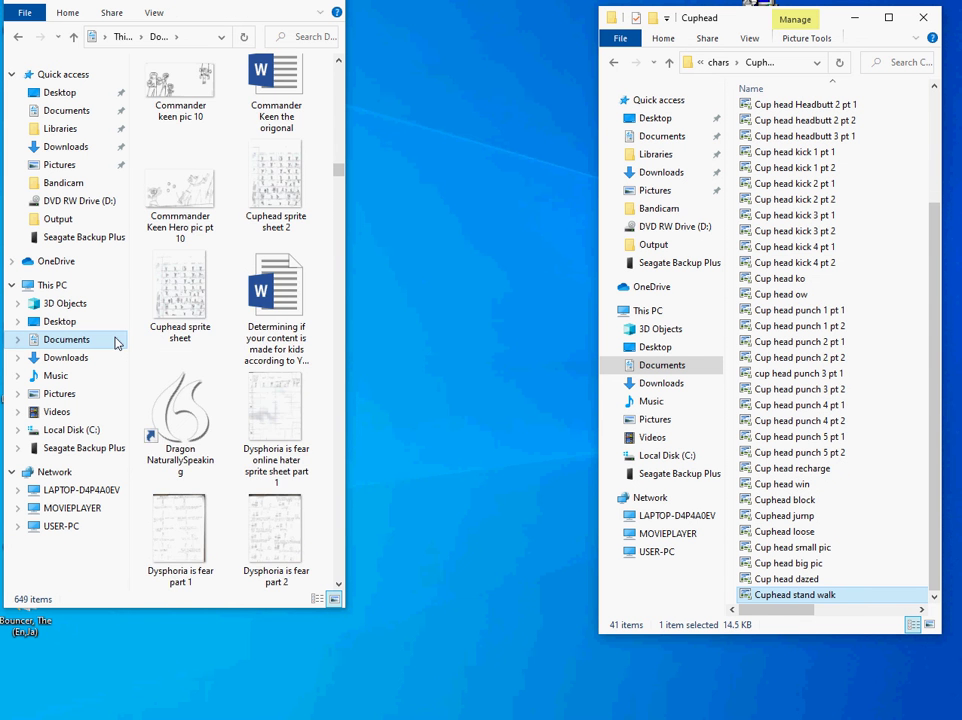
Check Documents for any remaining Cuphead sprite images and clear the selection in the Cuphead folder.
scroll(190, 343, "down", 3)
scroll(190, 343, "down", 15)
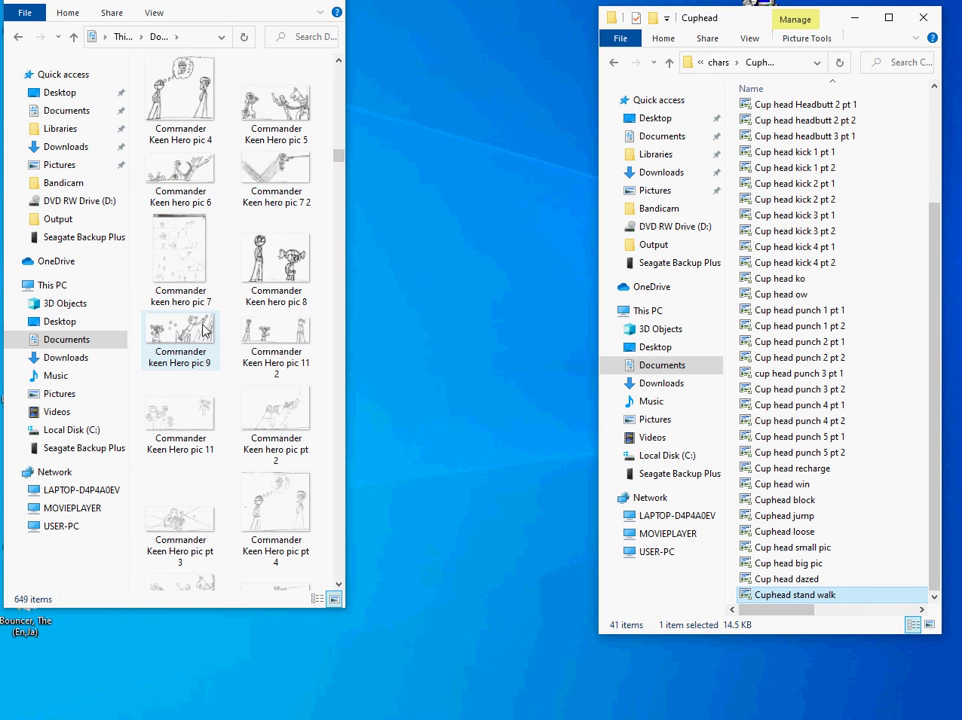
scroll(203, 330, "up", 1)
scroll(203, 330, "down", 6)
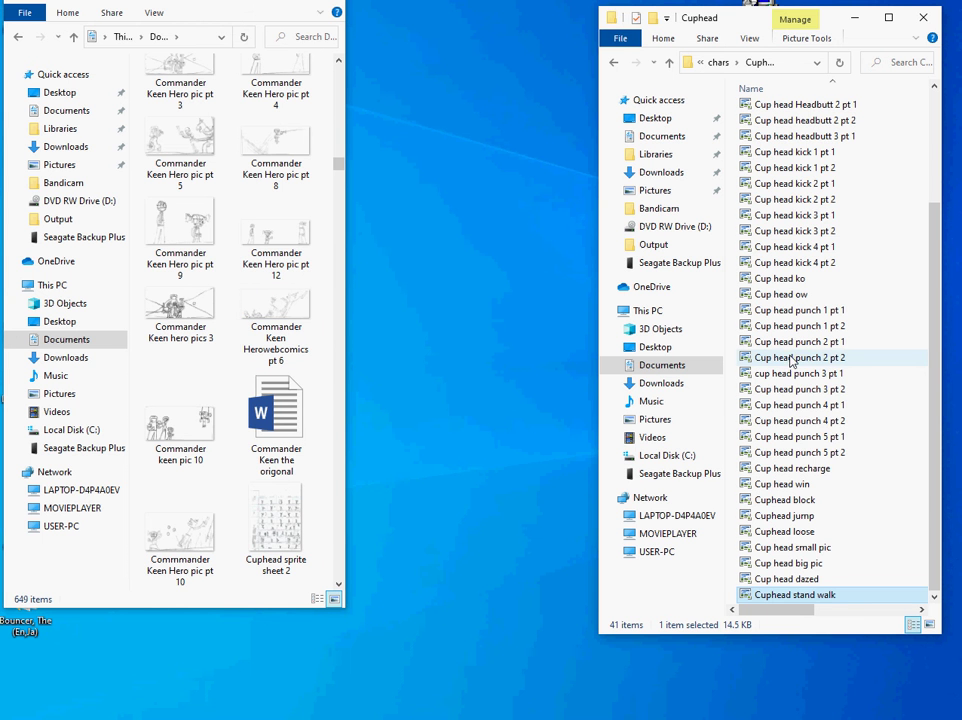
scroll(790, 361, "up", 3)
scroll(785, 366, "down", 3)
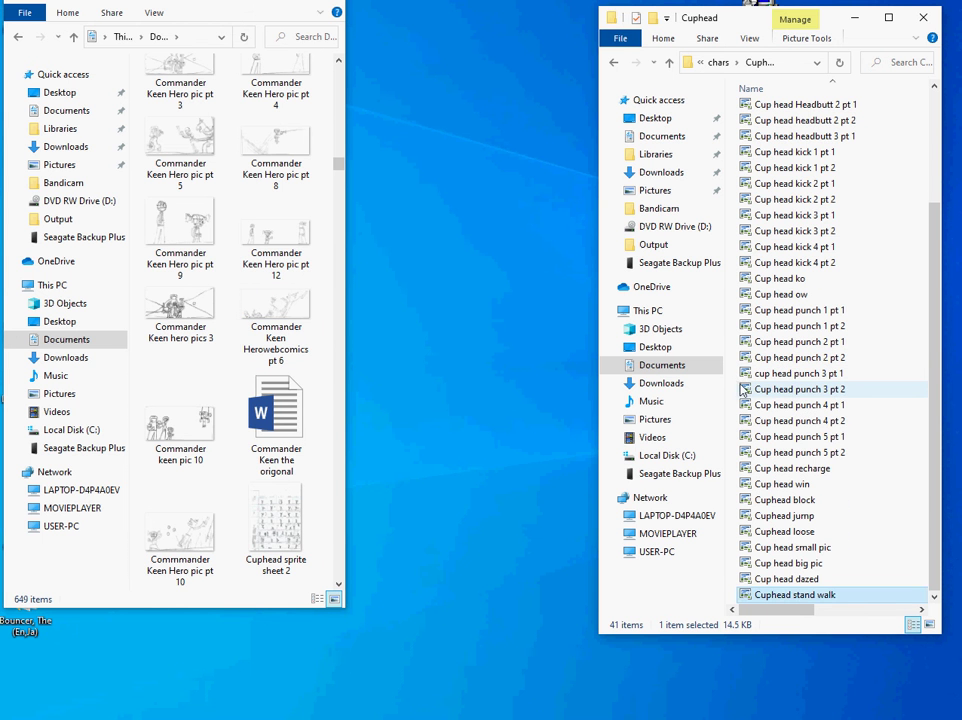
left_click(743, 389)
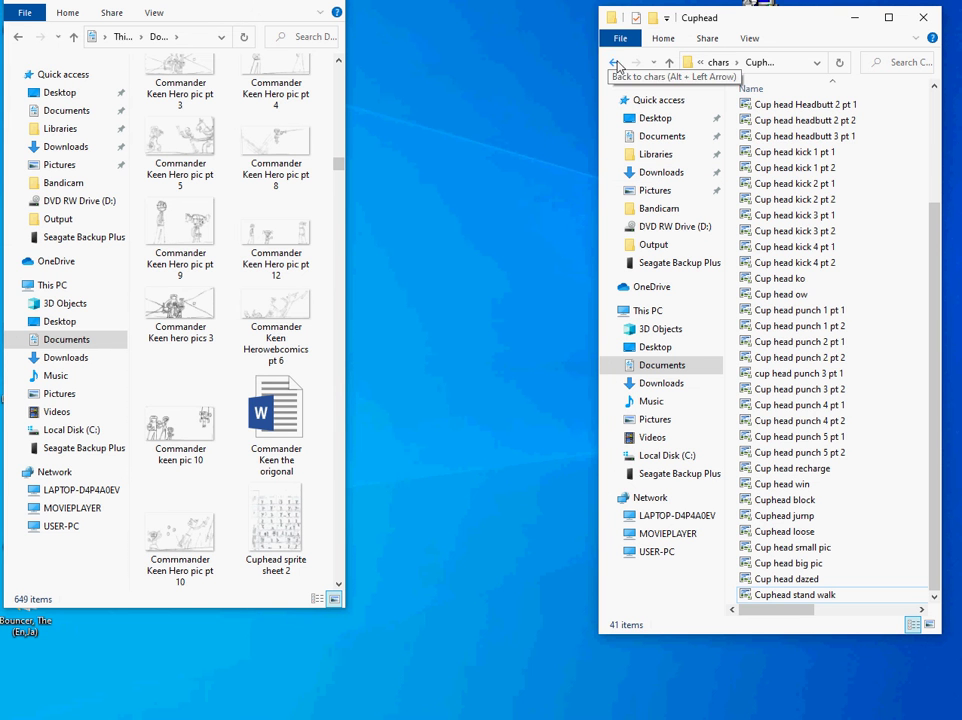
Copy all the files from the kfm character folder into the Cuphead folder.
left_click(615, 63)
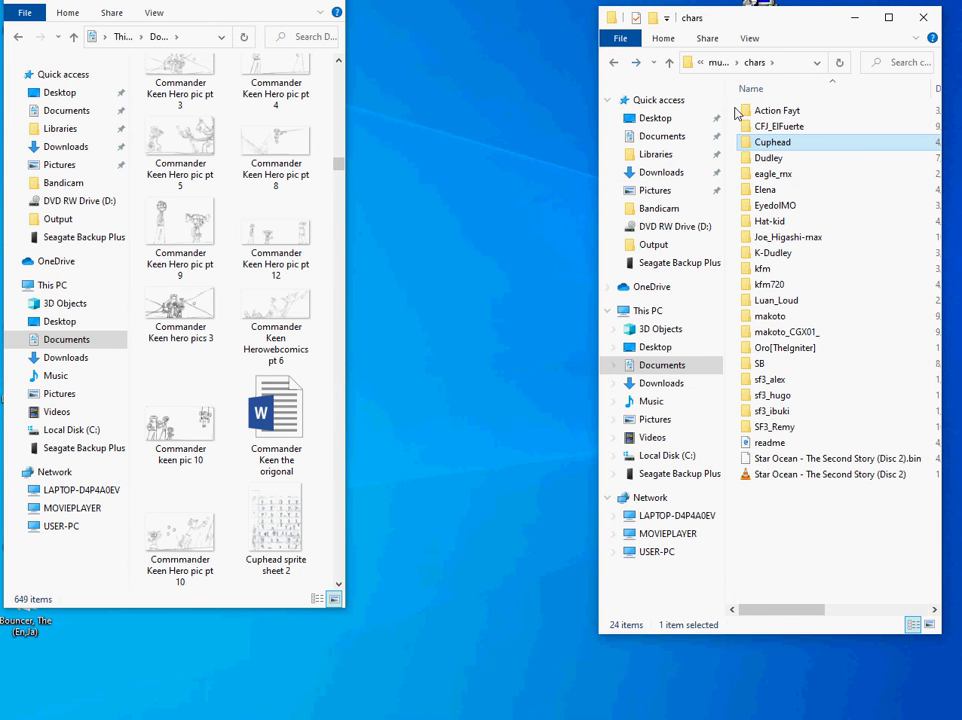
double_click(765, 272)
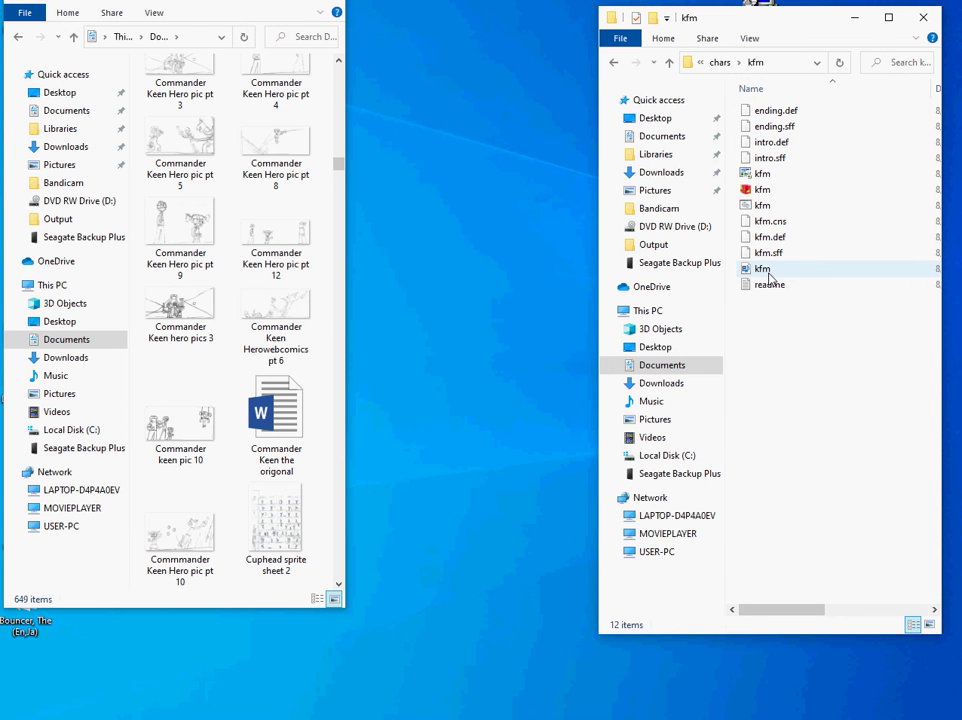
left_click_drag(738, 104, 732, 290)
right_click(716, 289)
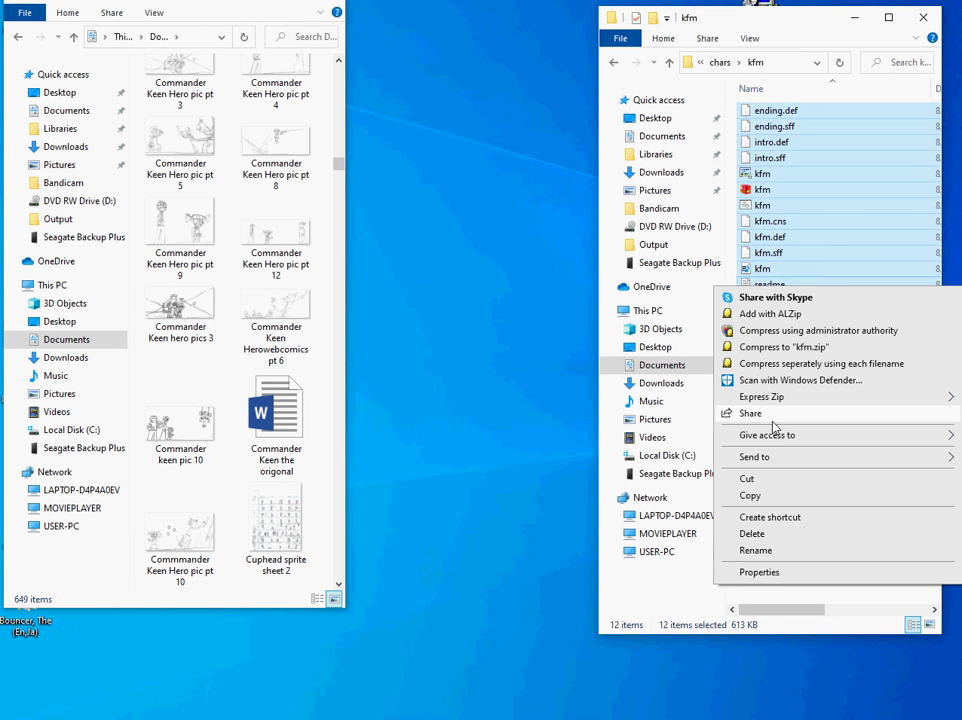
left_click(758, 497)
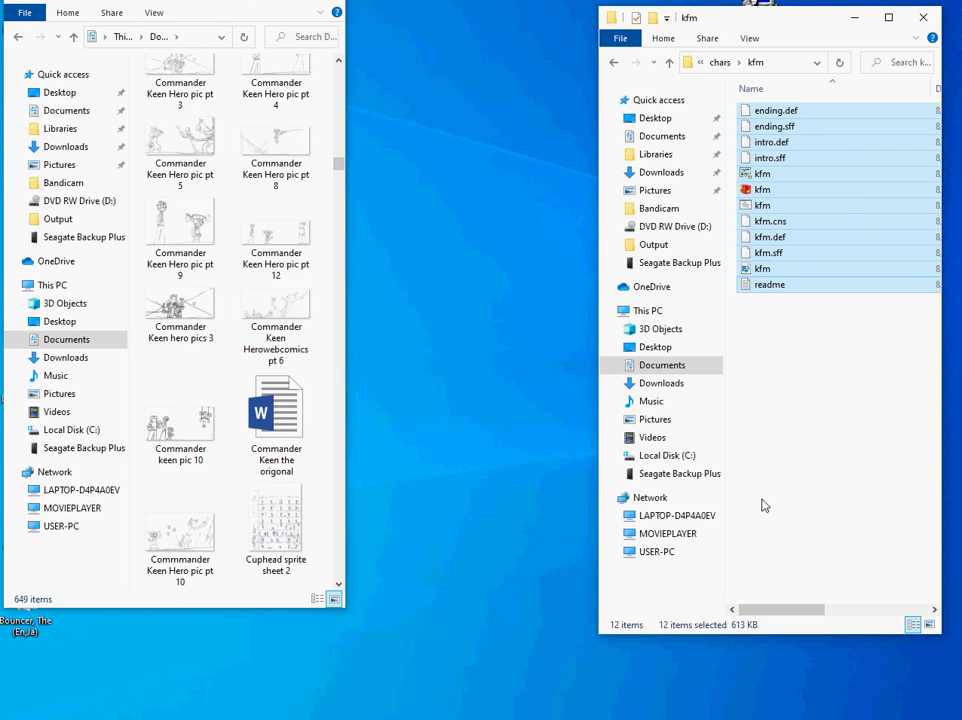
left_click(771, 342)
key("alt+Left")
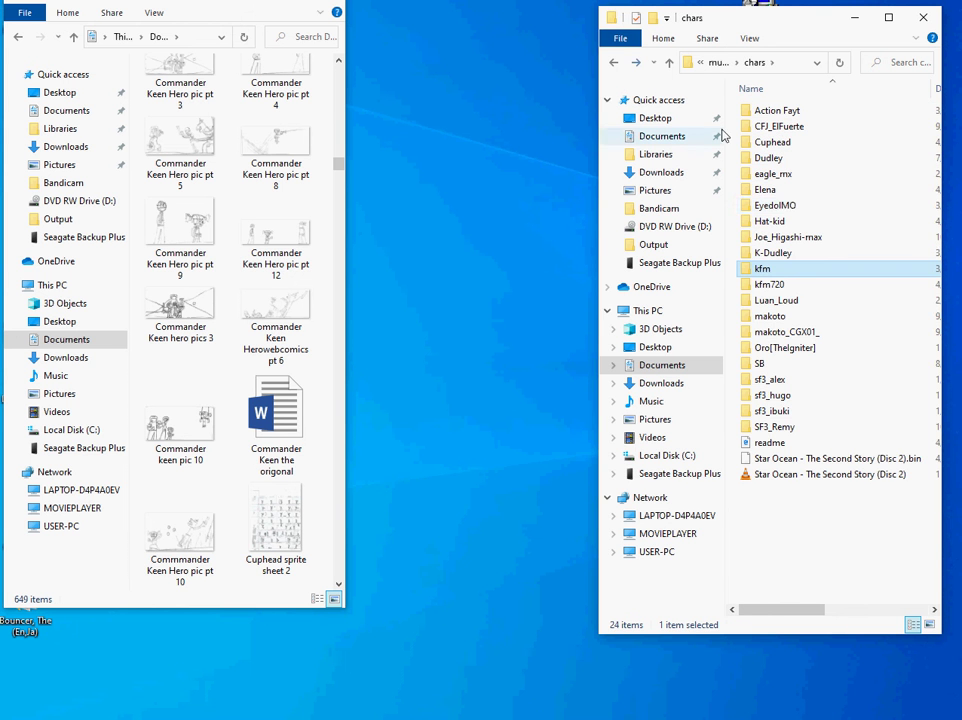
left_click(789, 144)
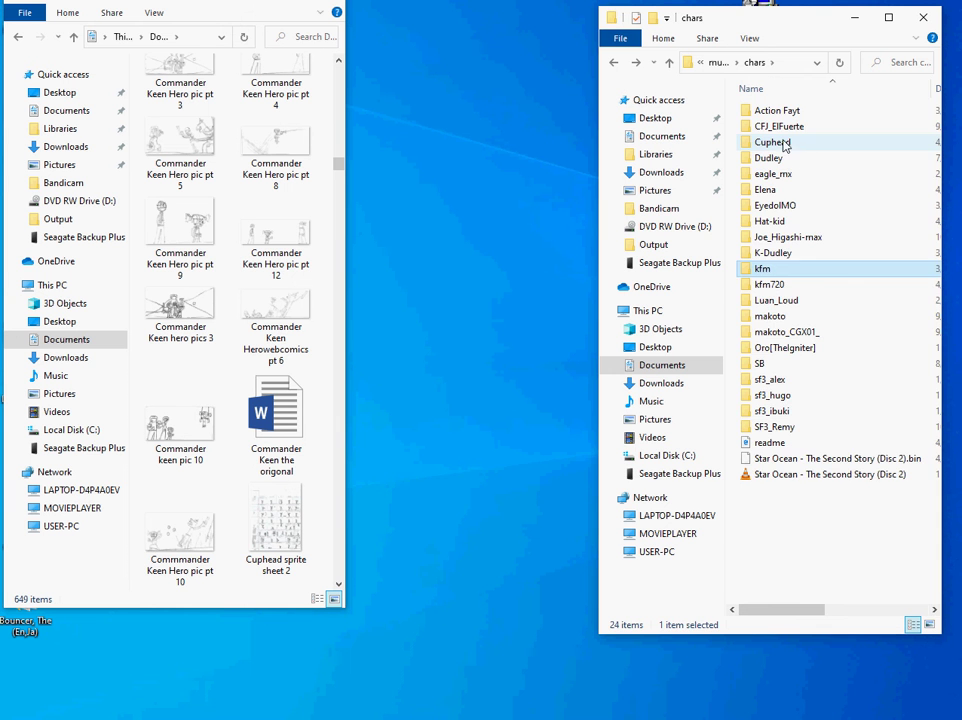
double_click(789, 143)
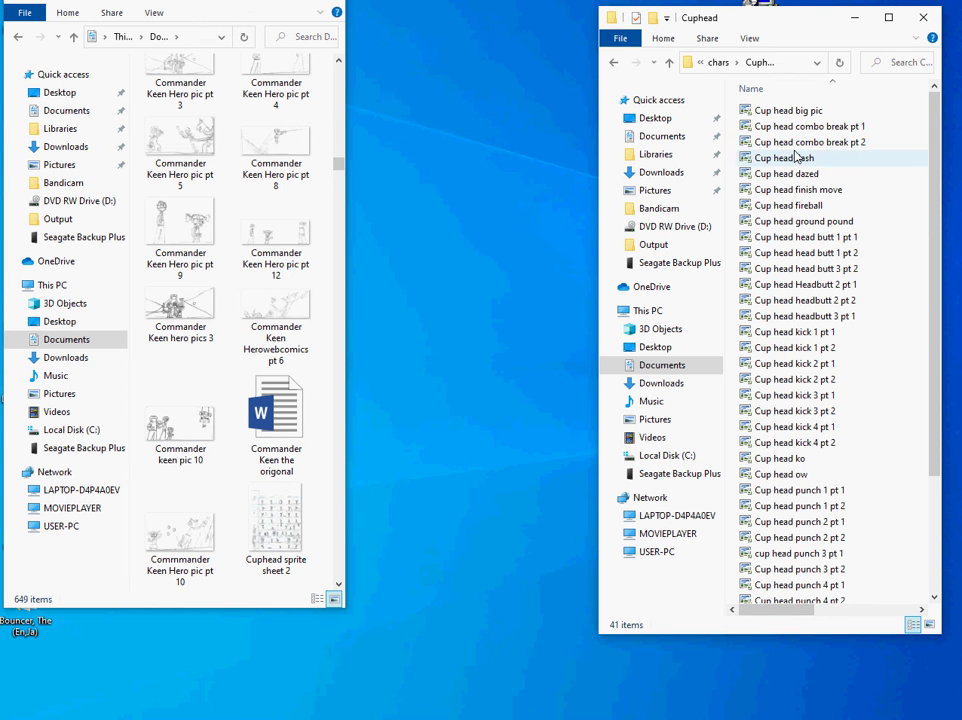
right_click(735, 113)
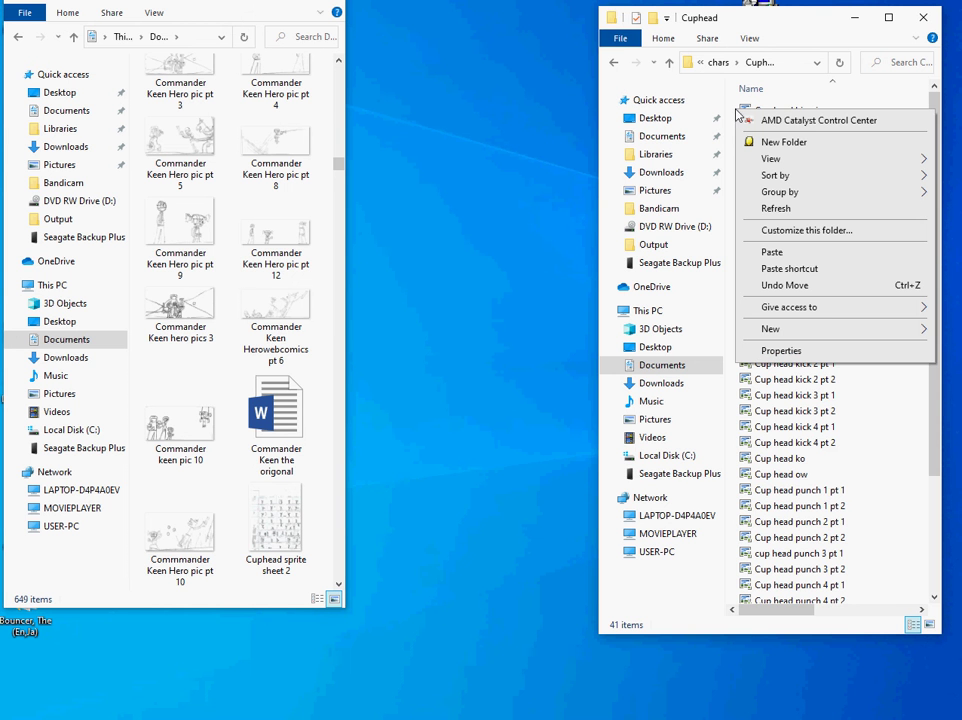
left_click(801, 253)
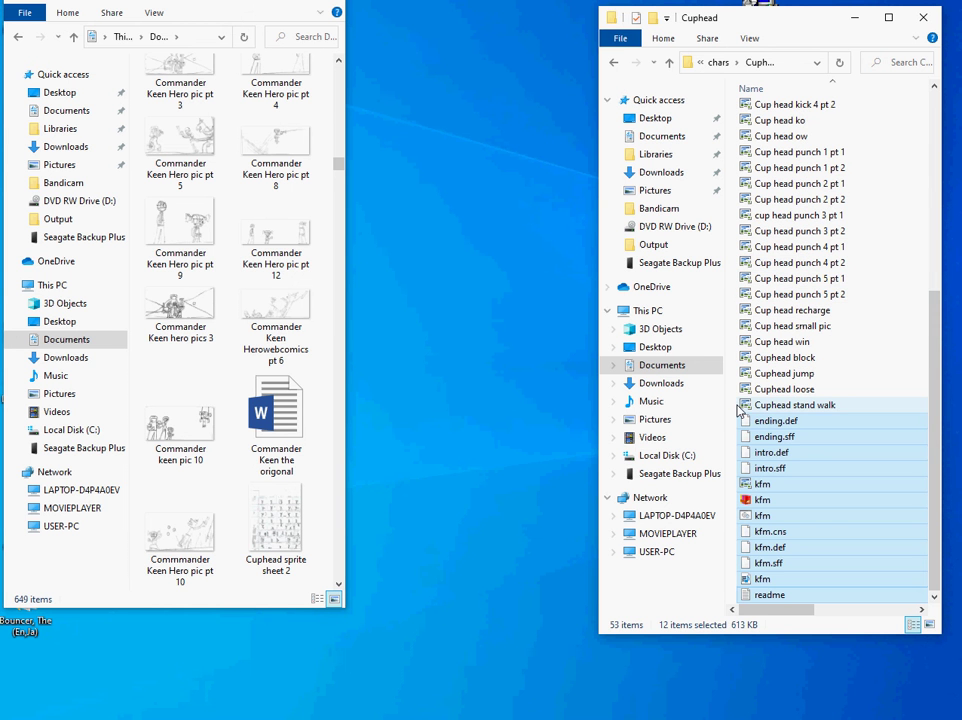
Delete the pasted kfm character files, from ending.def through readme, from the Cuphead folder.
left_click(737, 410)
left_click_drag(737, 422, 818, 601)
right_click(818, 601)
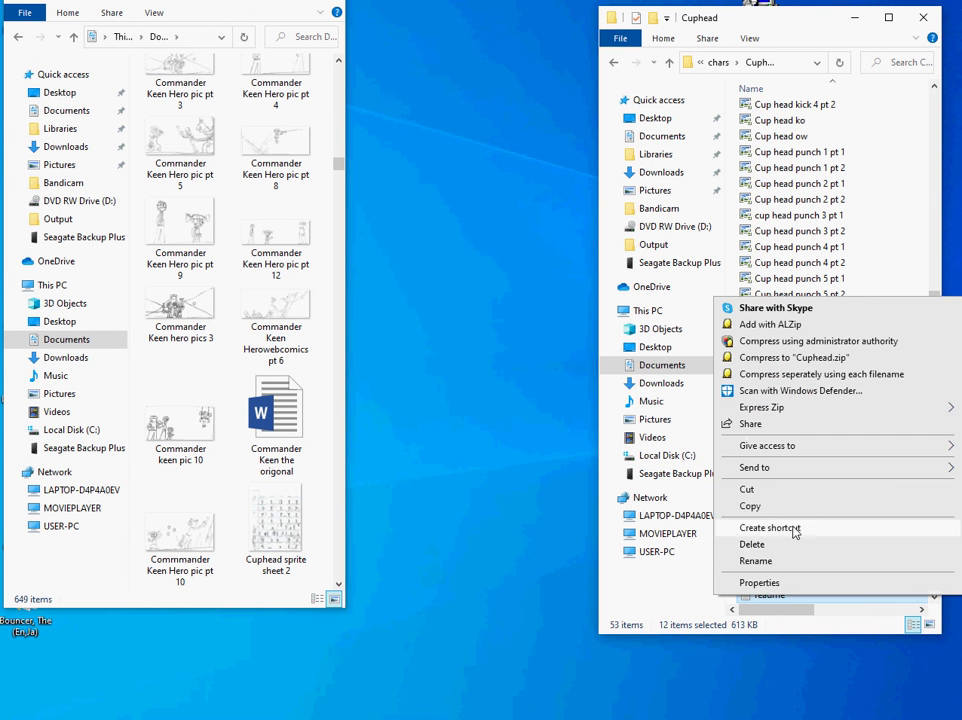
left_click(768, 545)
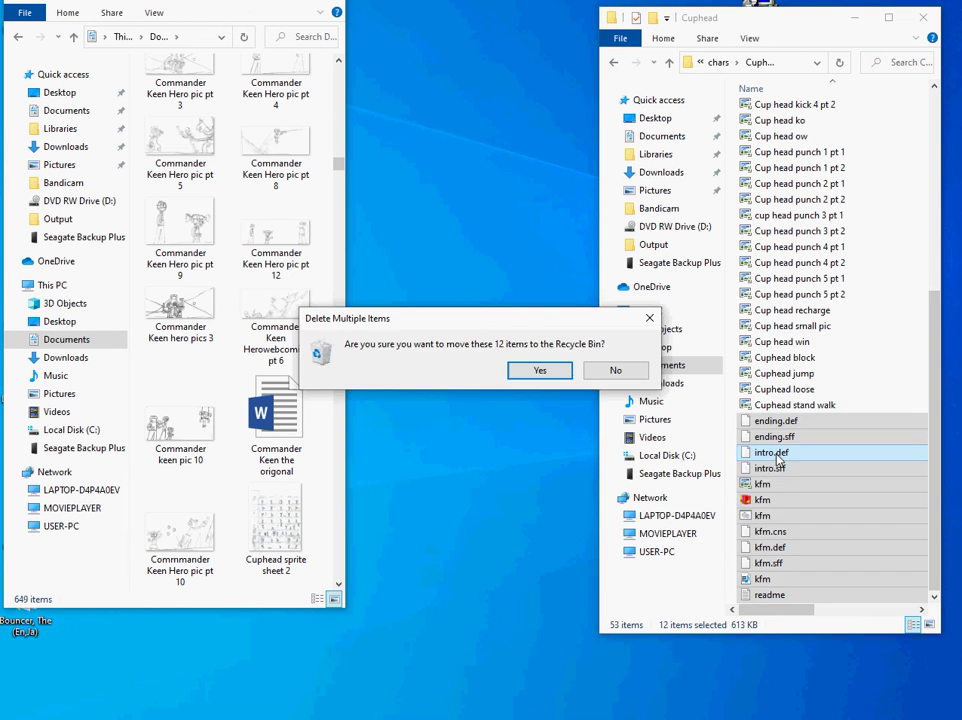
left_click(539, 372)
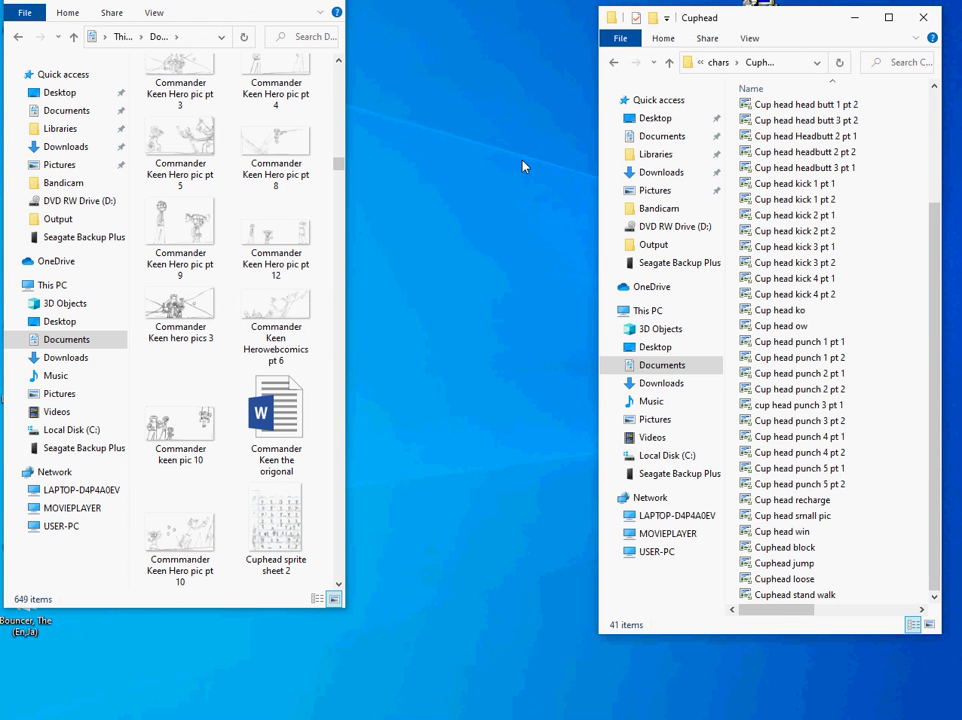
Copy the entire contents of the EyedolMO character folder into the Cuphead folder and clear the selection.
left_click(614, 62)
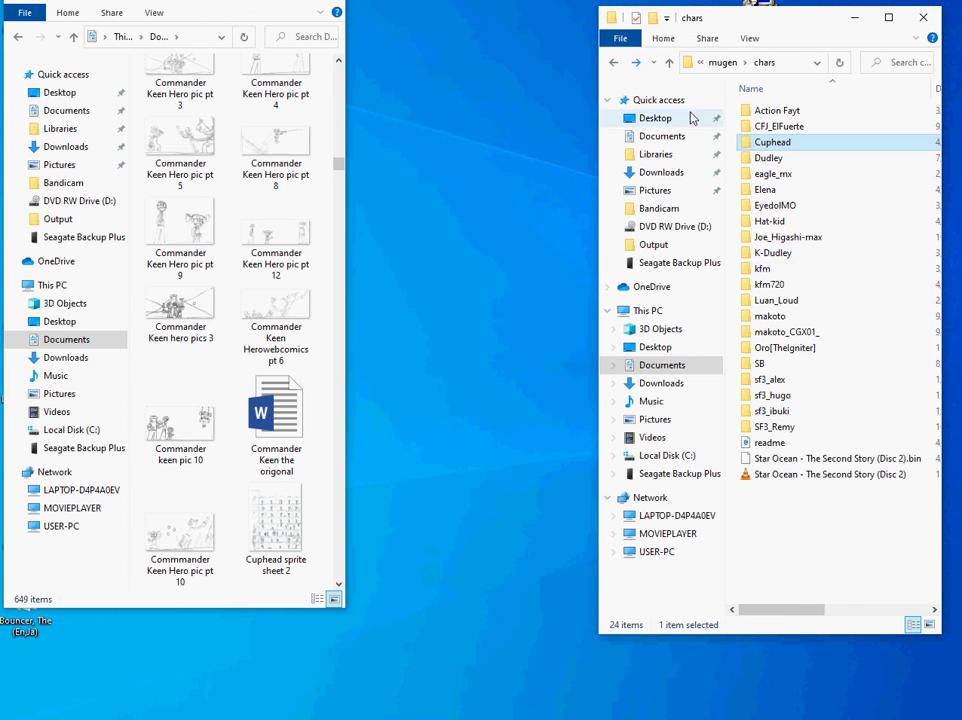
double_click(788, 206)
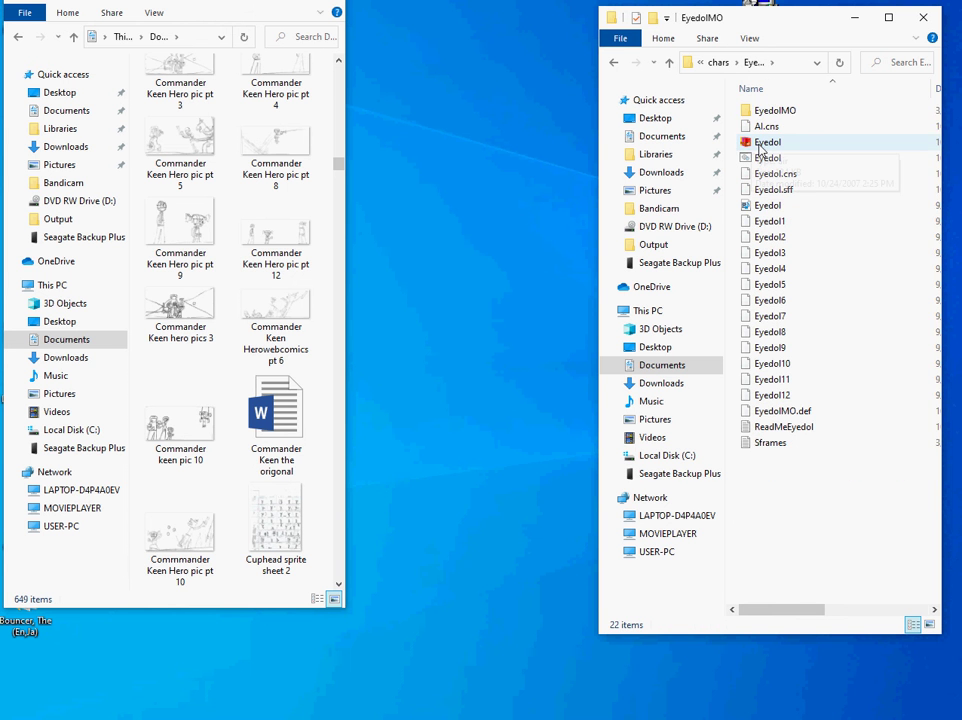
left_click(740, 115)
left_click_drag(740, 122, 815, 451)
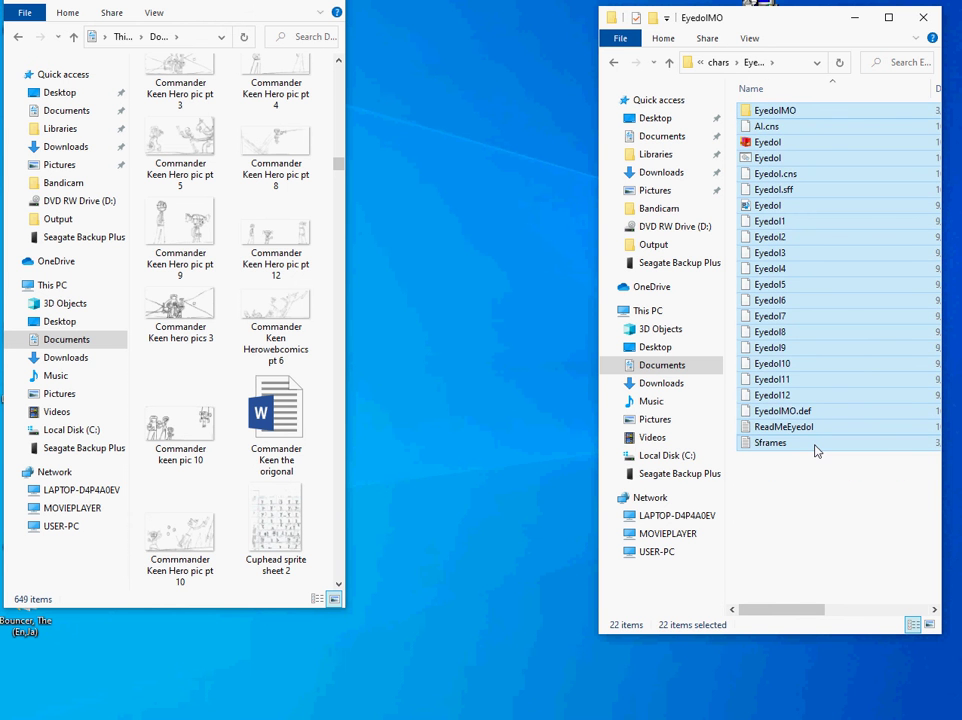
right_click(792, 378)
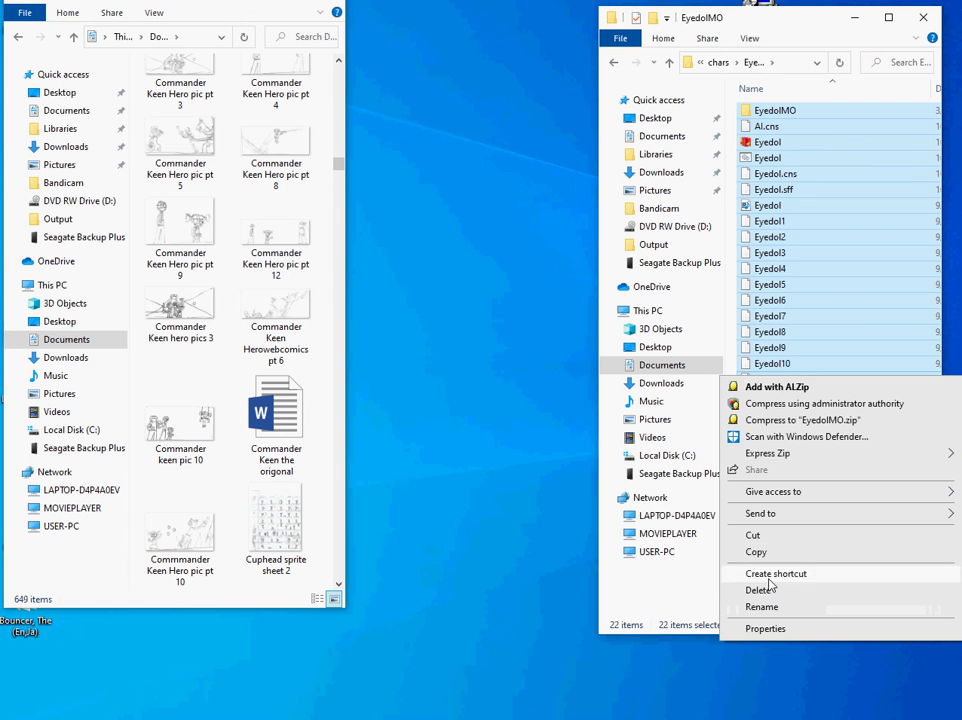
left_click(766, 552)
left_click(614, 63)
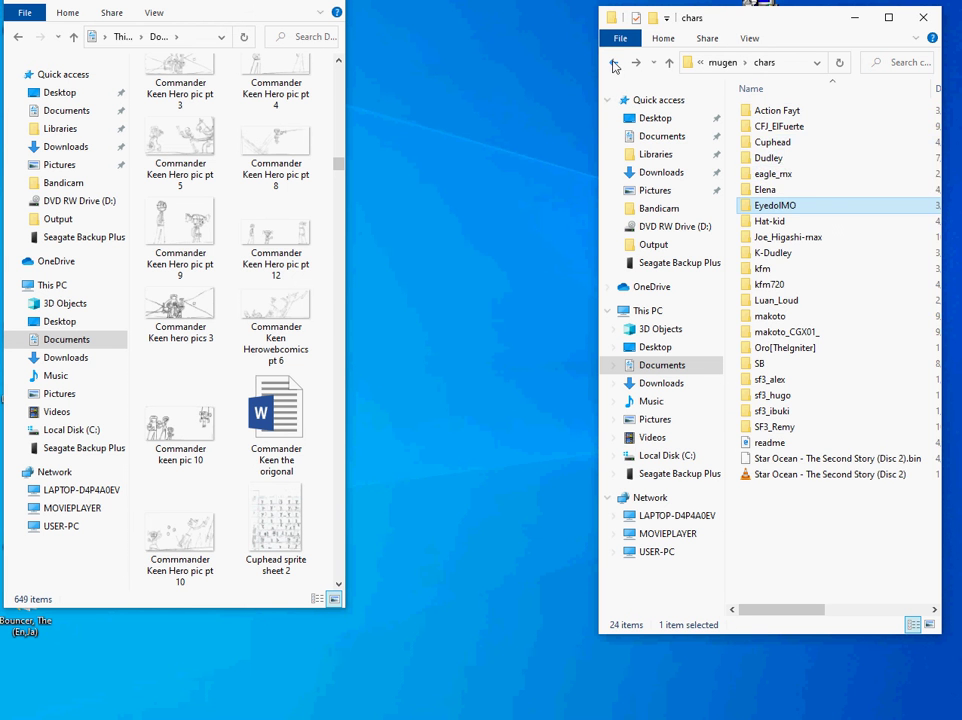
double_click(786, 146)
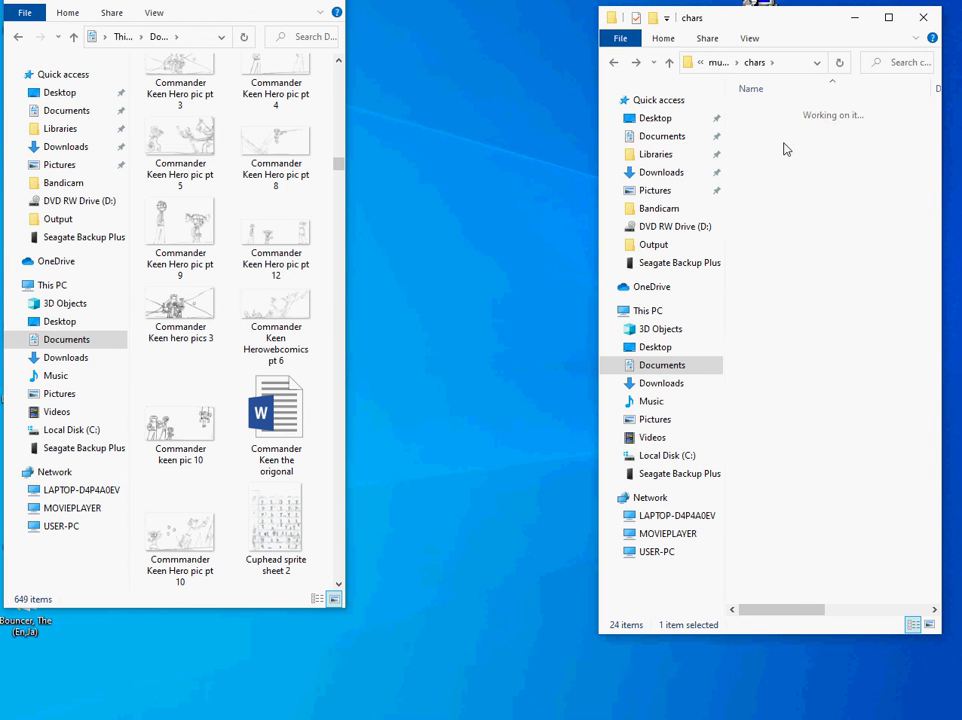
right_click(742, 167)
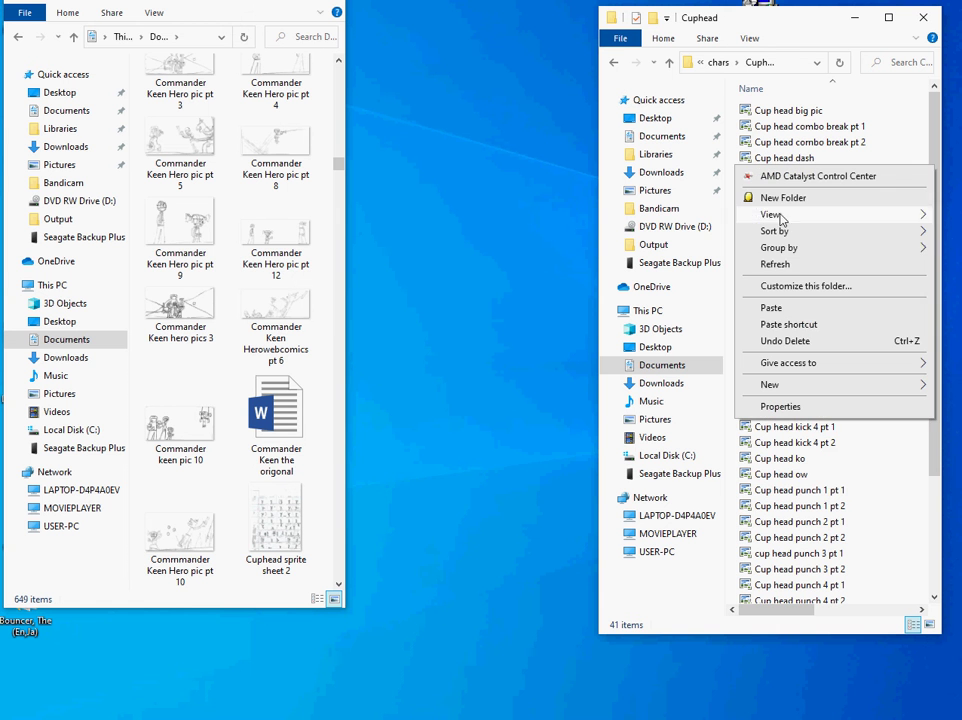
left_click(795, 310)
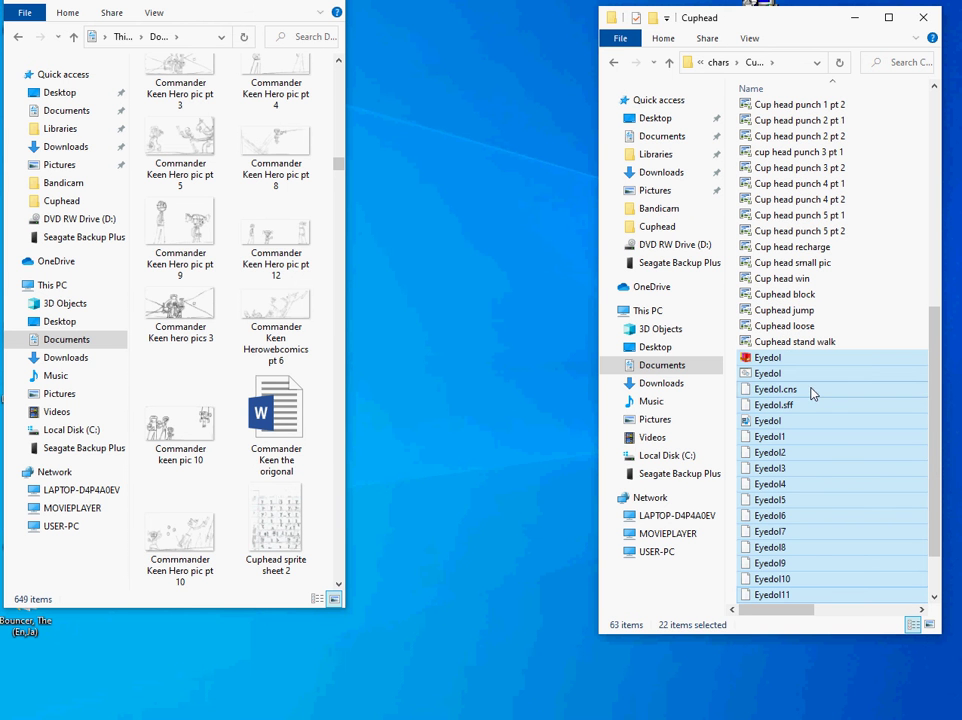
left_click(737, 255)
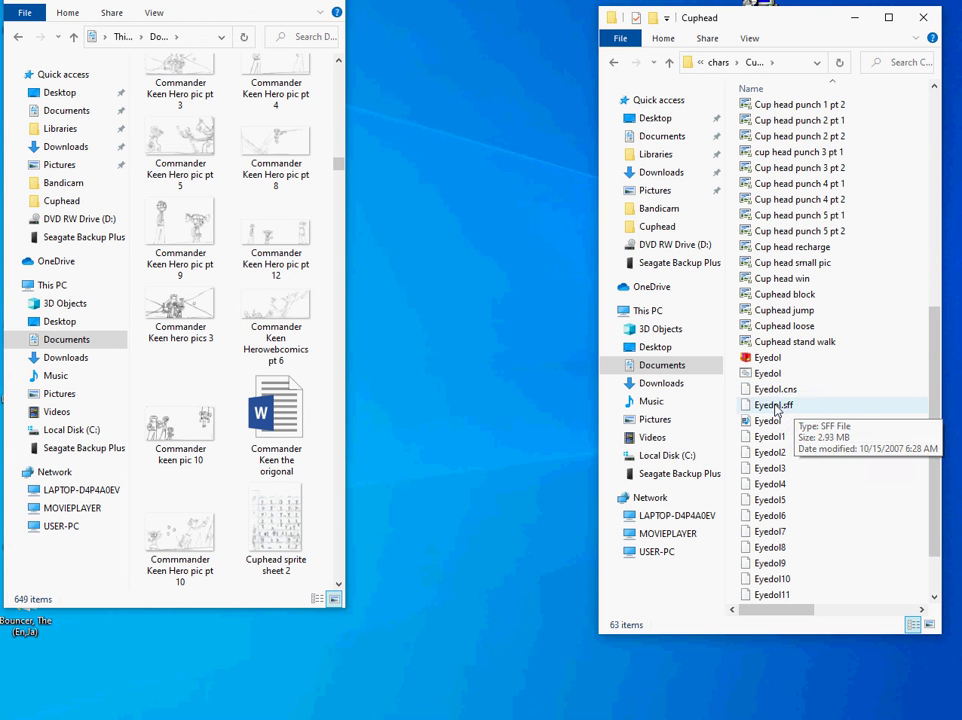
Open Eyedol.cns from the Cuphead folder in Notepad, making Notepad the default app for .cns files.
right_click(776, 391)
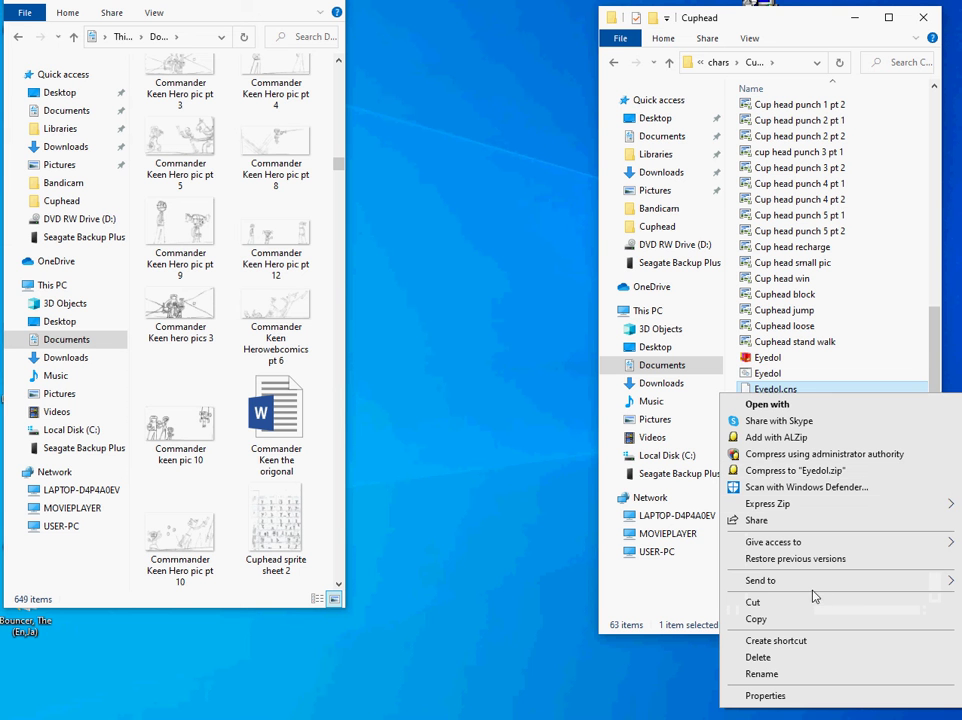
left_click(794, 408)
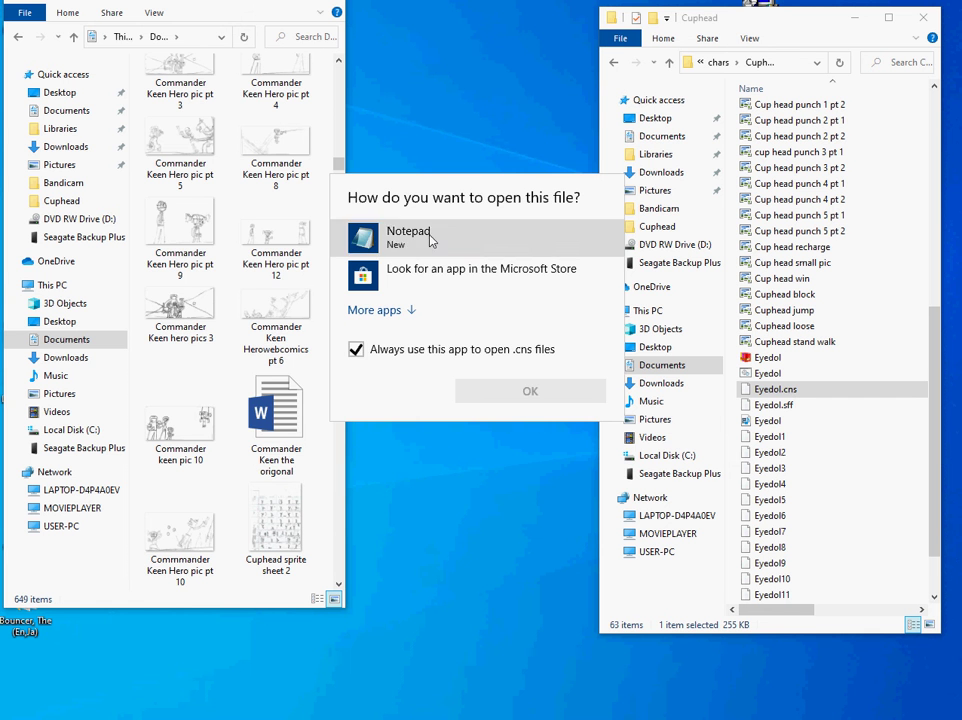
left_click(430, 240)
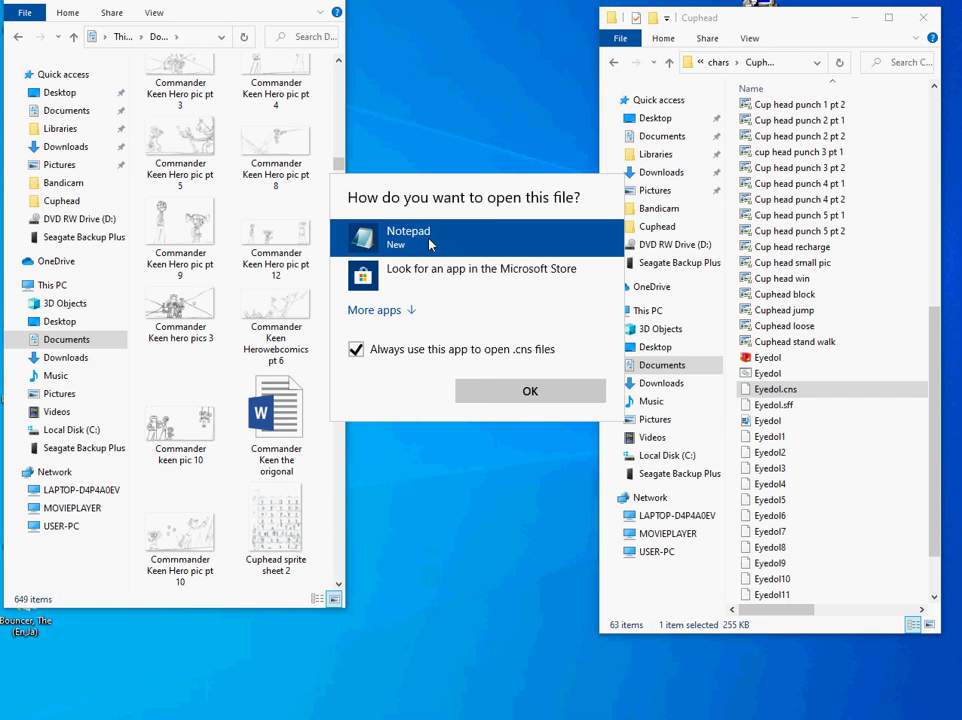
left_click(526, 393)
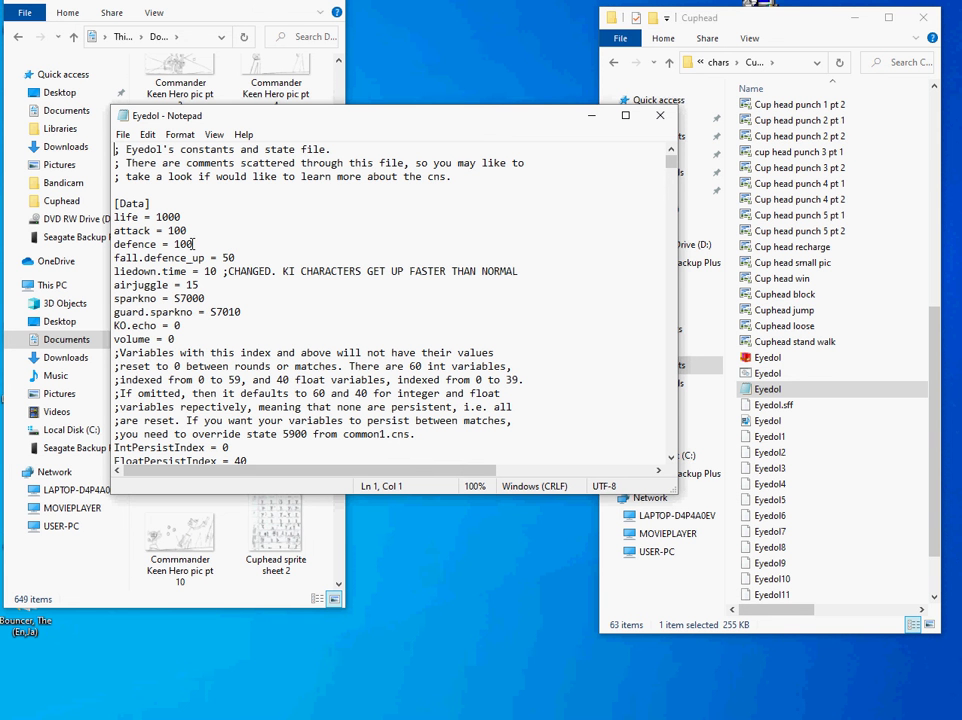
Set the attack value in the [Data] section of the Eyedol constants file to 20.
left_click(170, 229)
mouse_move(170, 229)
left_mouse_down()
mouse_move(175, 215)
mouse_move(181, 222)
left_mouse_up()
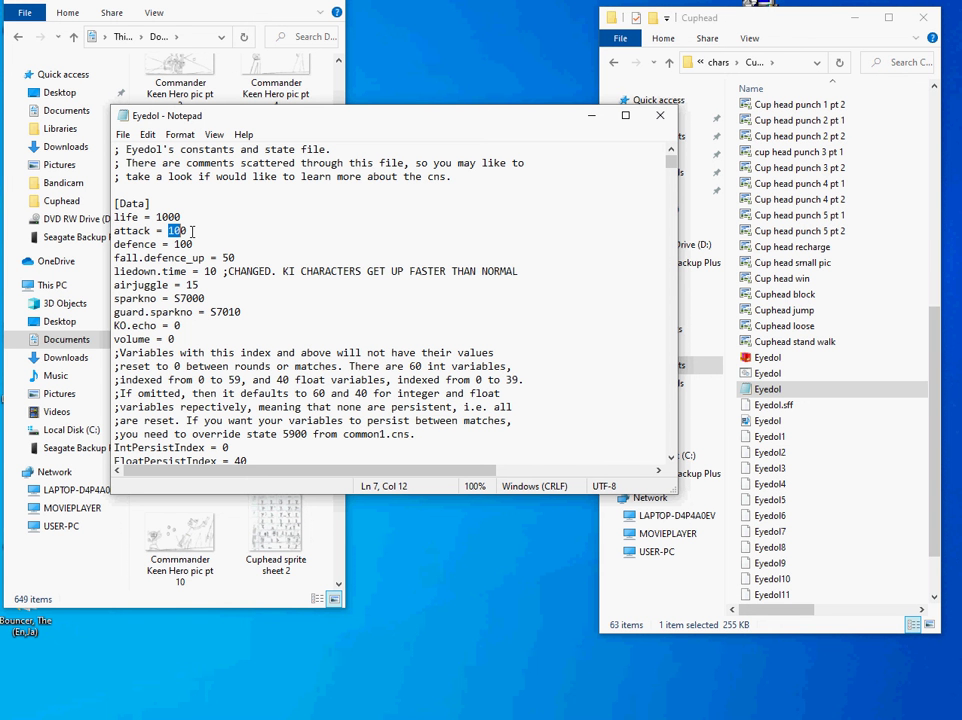
type("2")
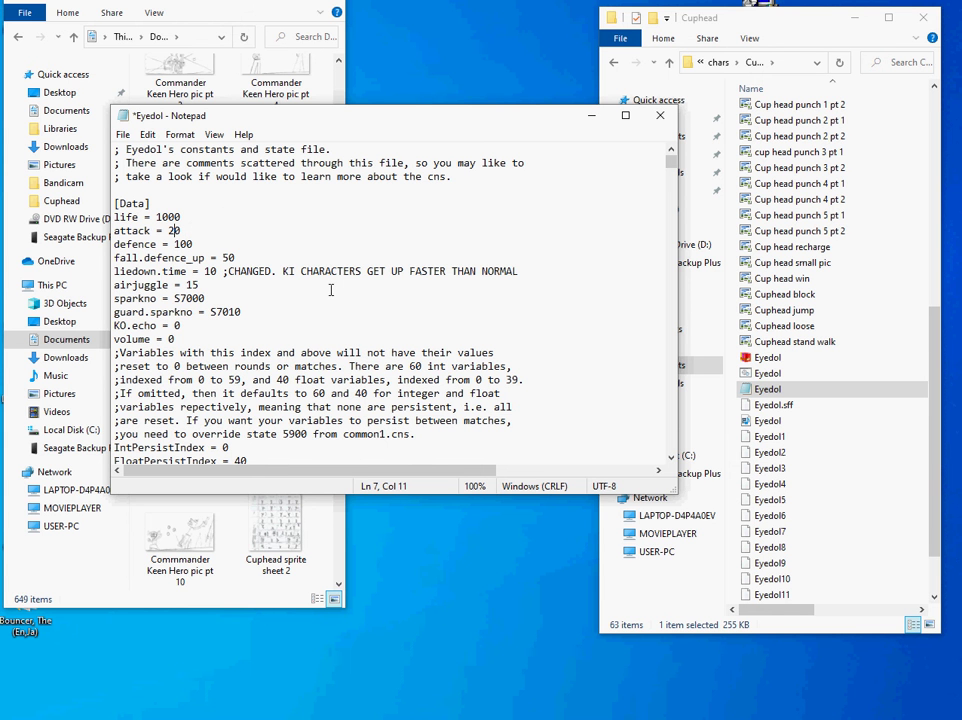
Look over the [Data] and [Size] settings, then save and close the Eyedol constants file.
scroll(338, 314, "down", 1)
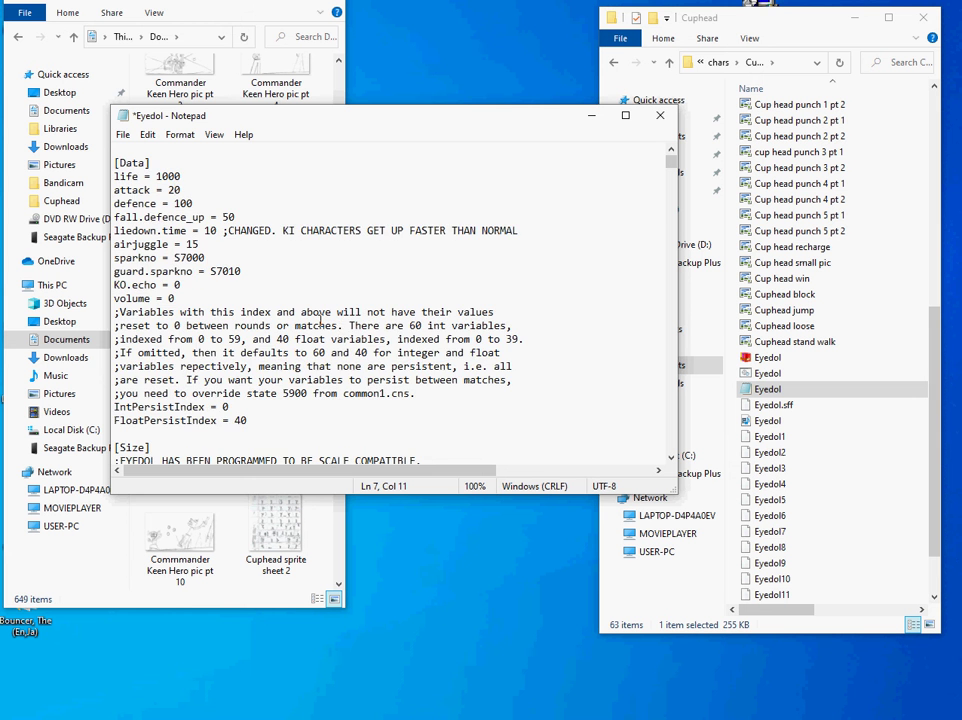
scroll(330, 318, "down", 1)
scroll(320, 320, "down", 1)
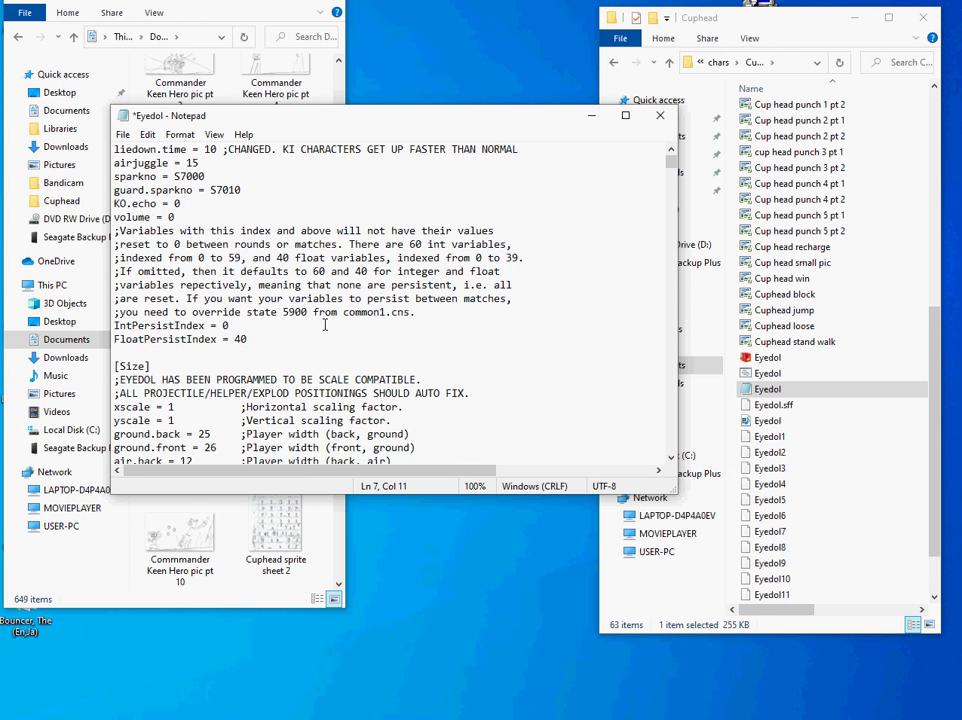
scroll(325, 323, "down", 1)
scroll(325, 323, "up", 3)
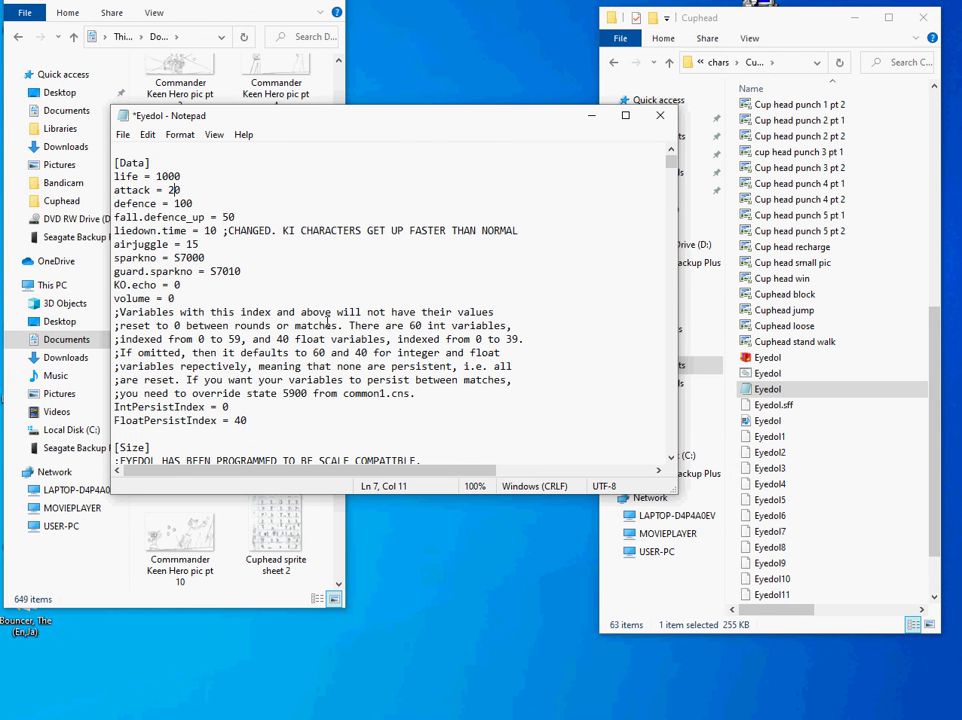
scroll(327, 318, "down", 5)
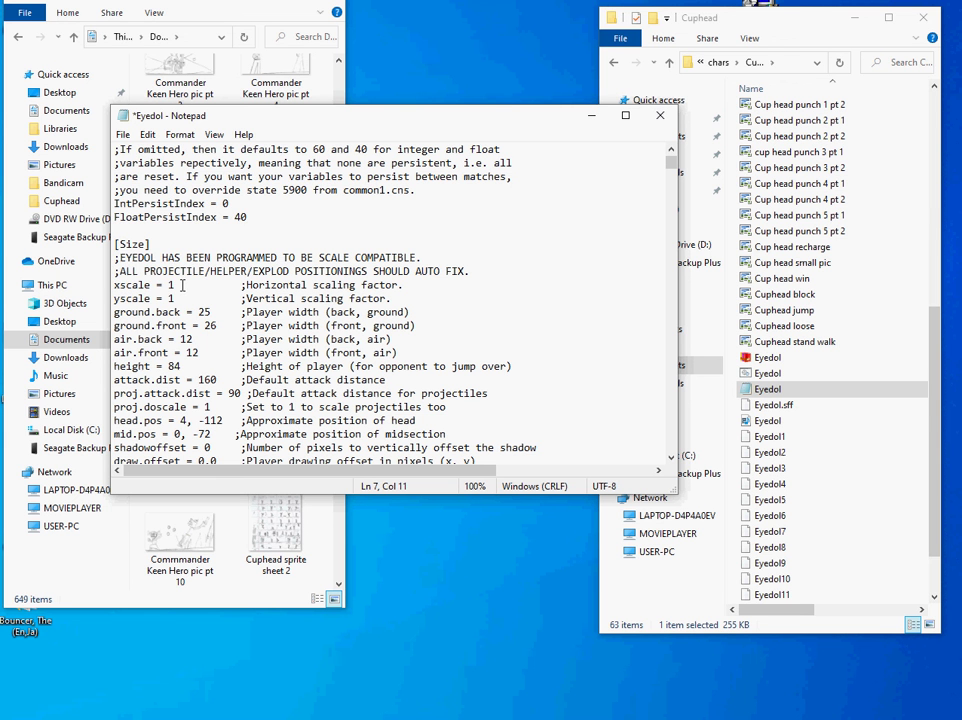
left_click(122, 134)
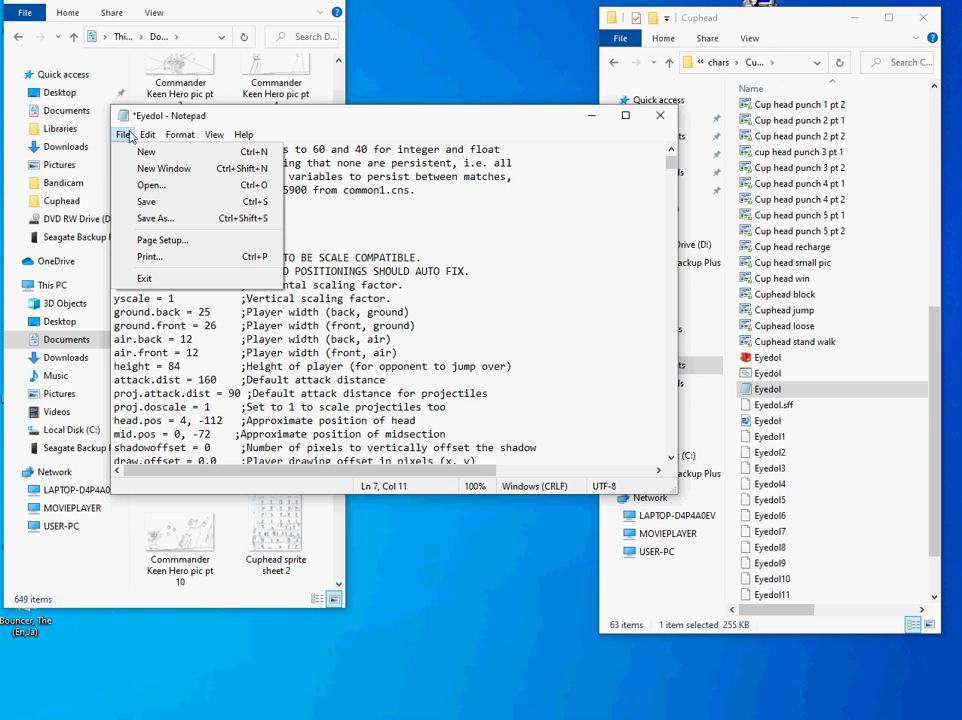
left_click(148, 201)
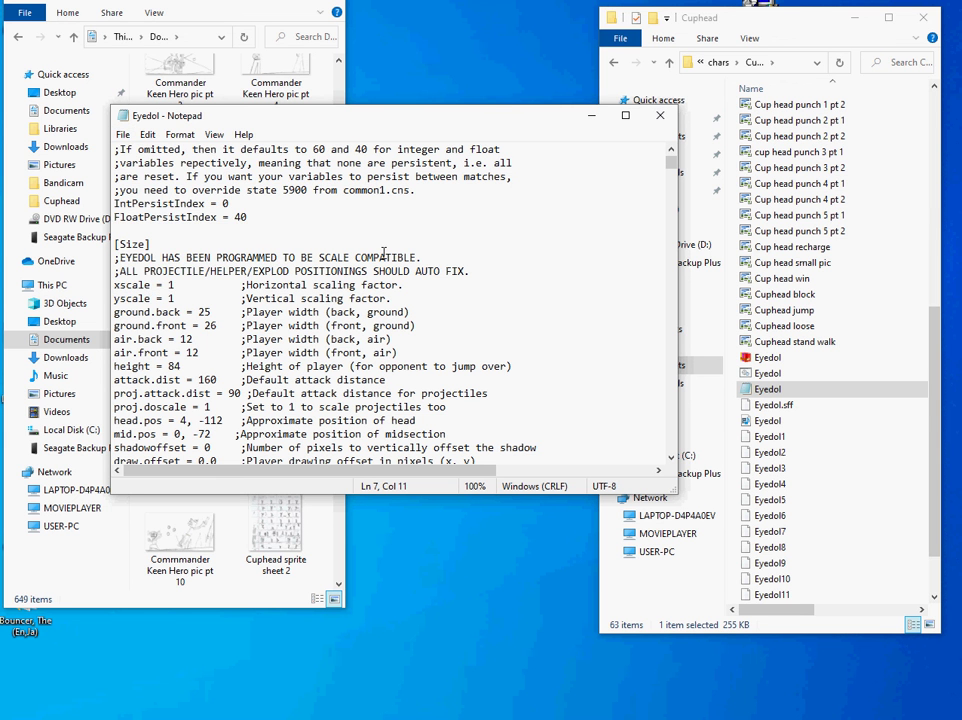
left_click(660, 115)
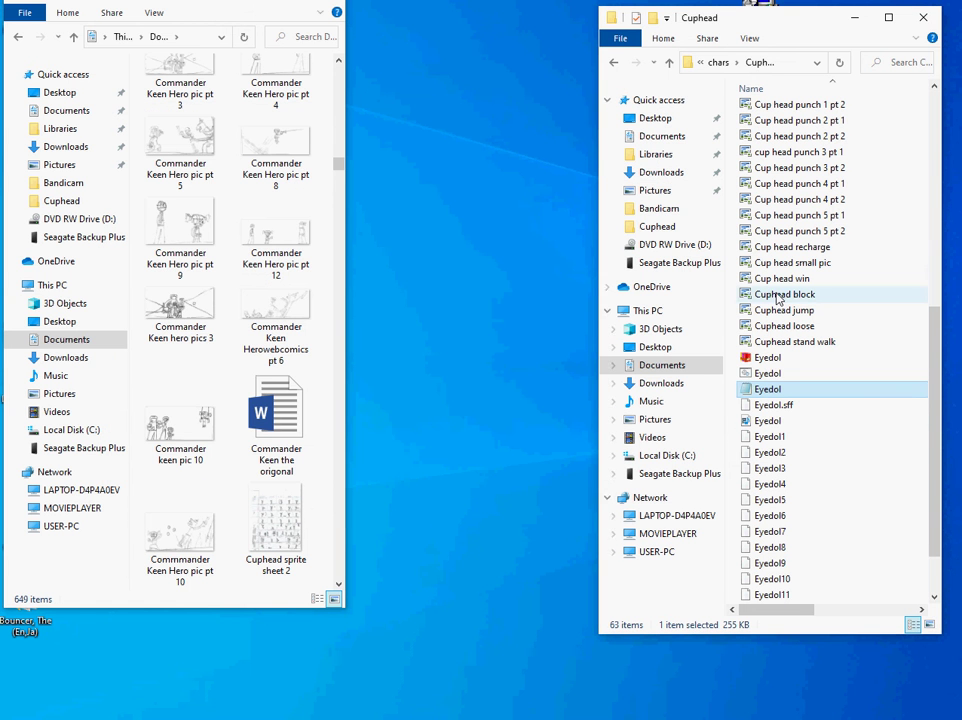
Open Eyedol.sff from the Cuphead folder in Notepad, making Notepad the default app for .sff files, and close it again.
left_click(775, 405)
right_click(781, 412)
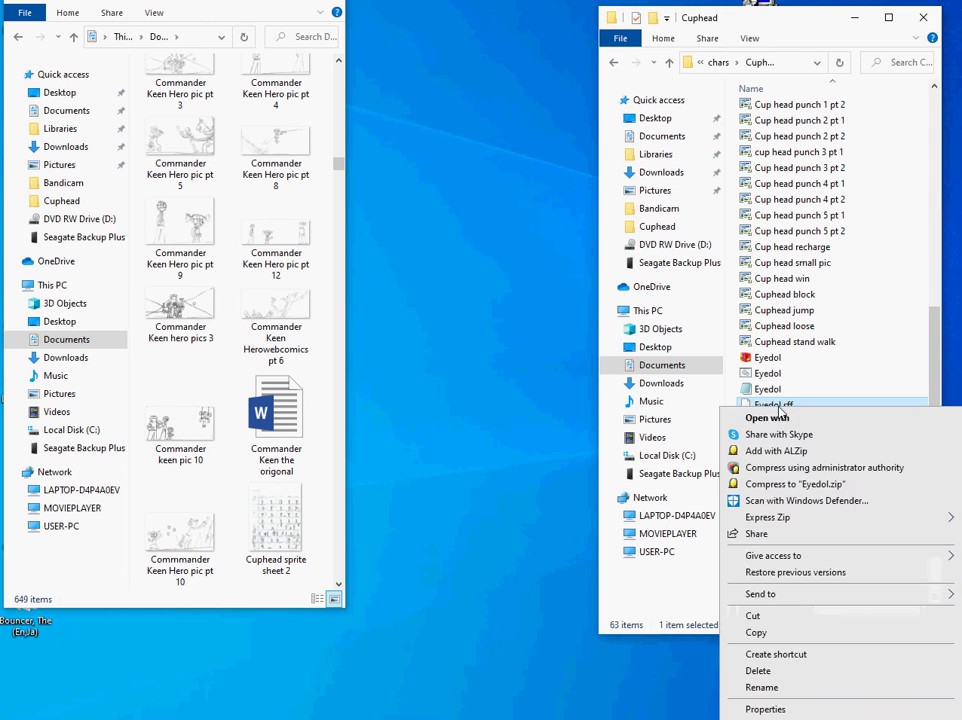
left_click(745, 419)
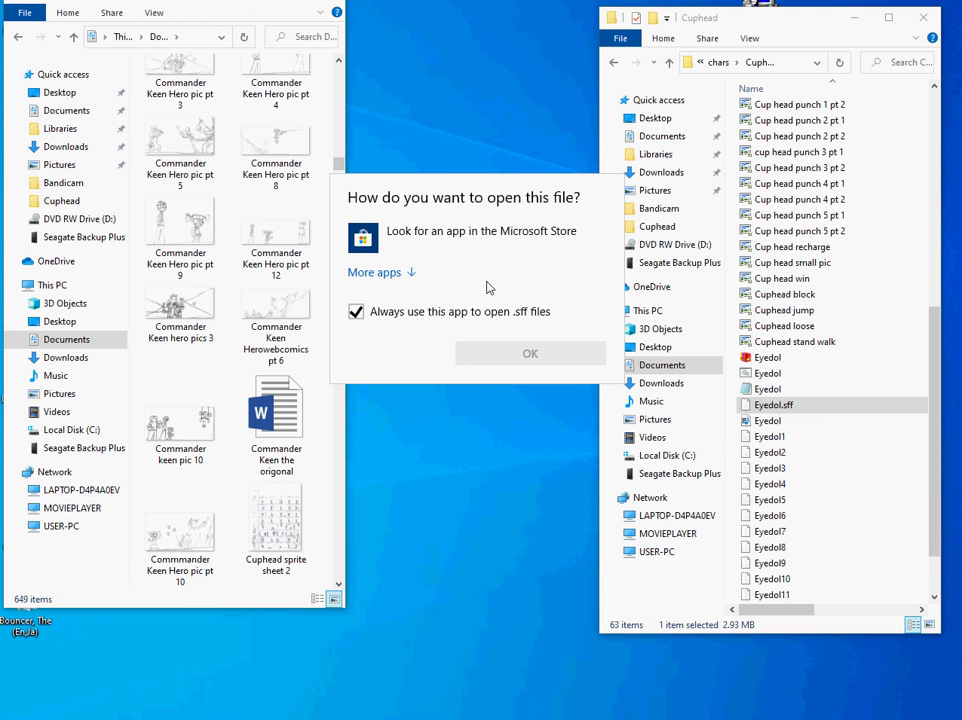
left_click(404, 276)
scroll(464, 374, "down", 1)
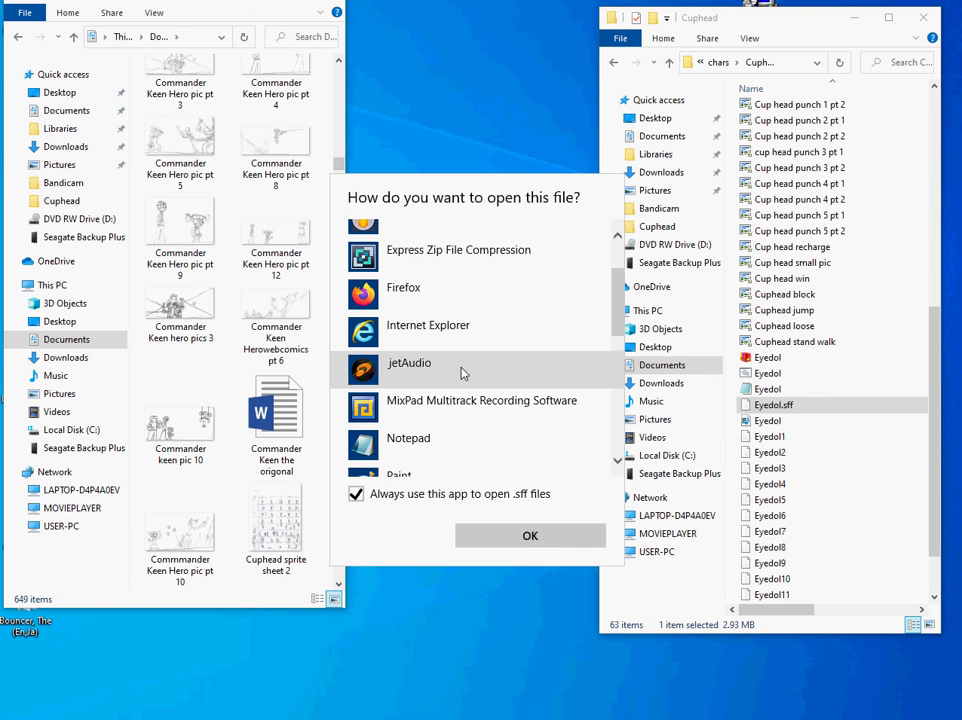
left_click(437, 421)
left_click(532, 537)
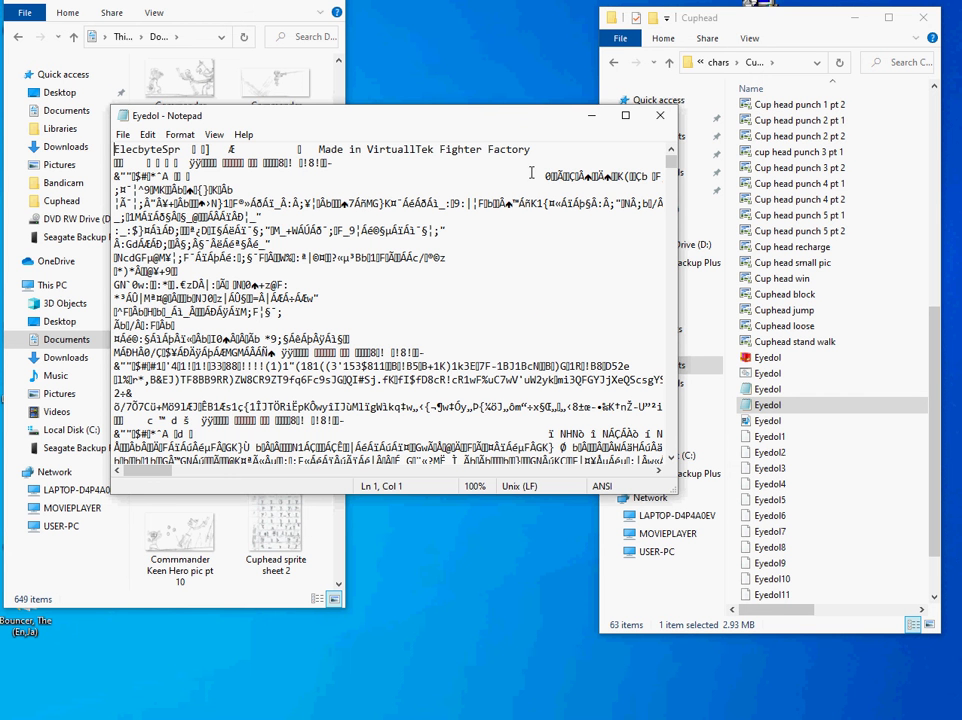
left_click(662, 117)
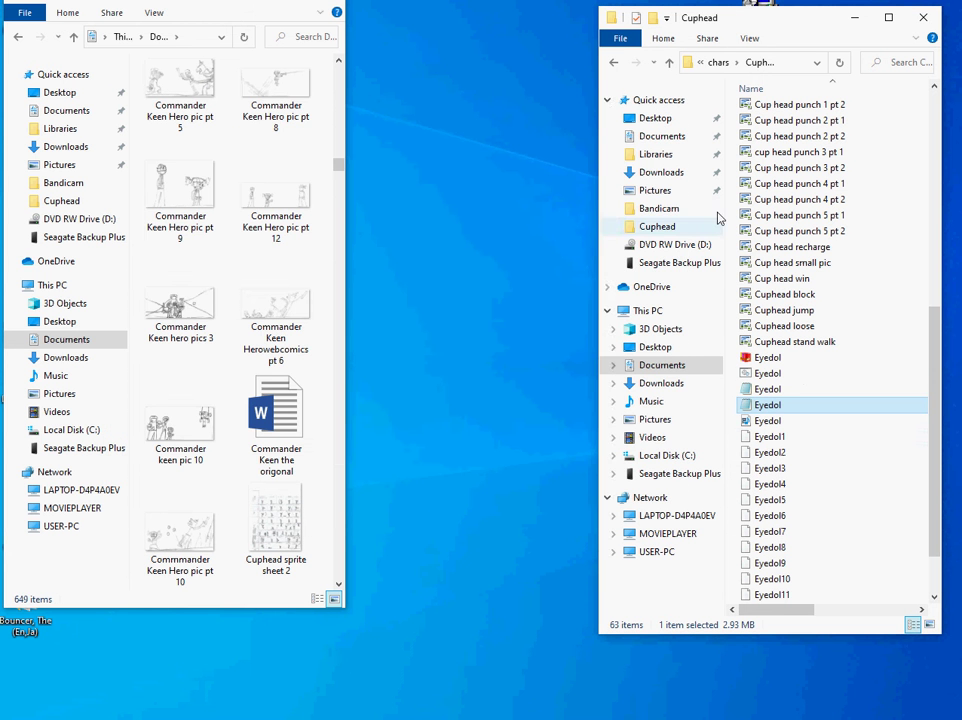
Reopen the Eyedol constants file, look over its [Size], [Velocity] and [Movement] sections, and close it.
left_click(765, 421)
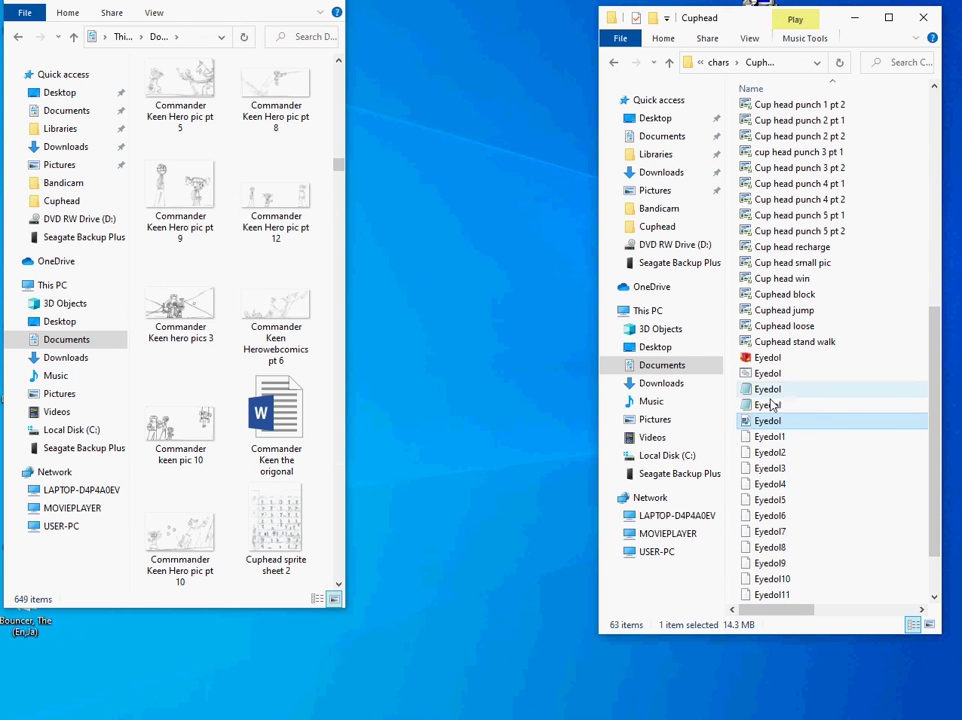
left_click(766, 390)
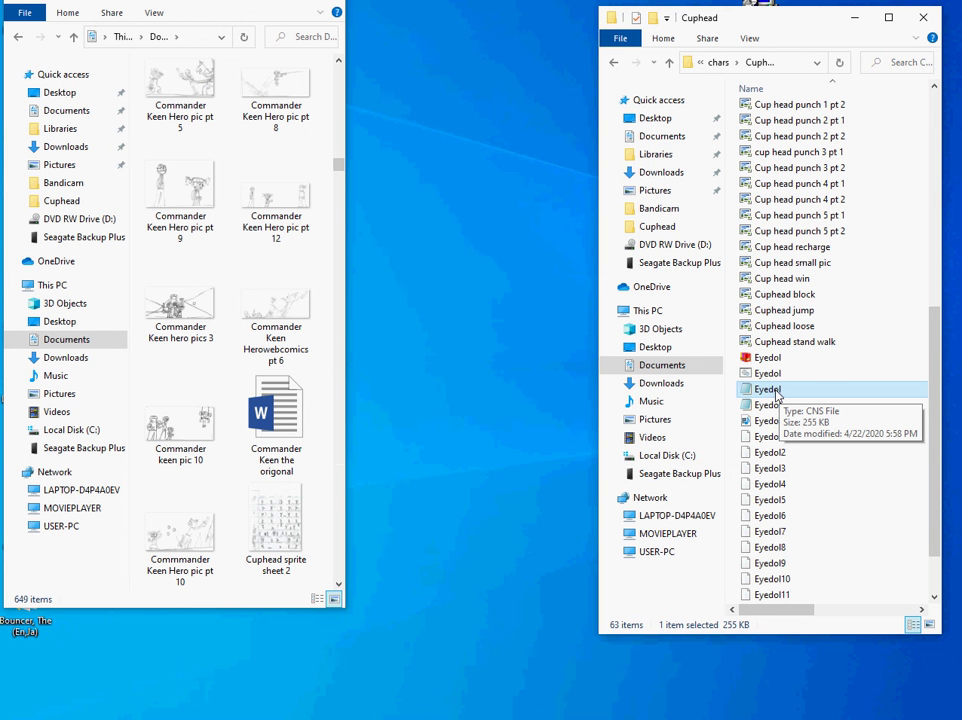
double_click(774, 391)
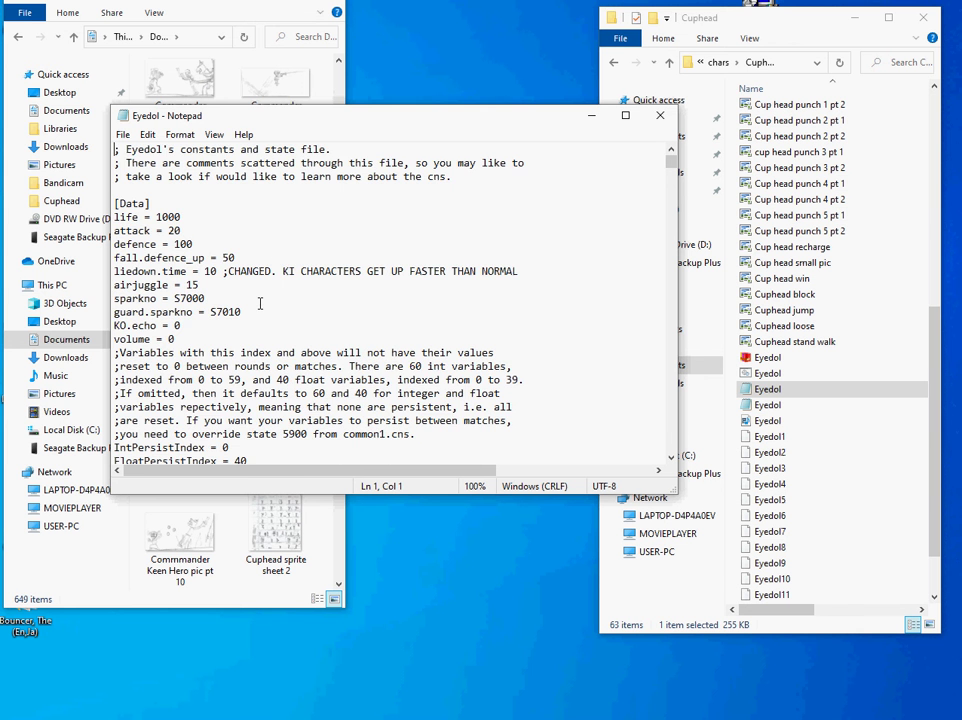
scroll(259, 304, "down", 2)
scroll(261, 304, "down", 10)
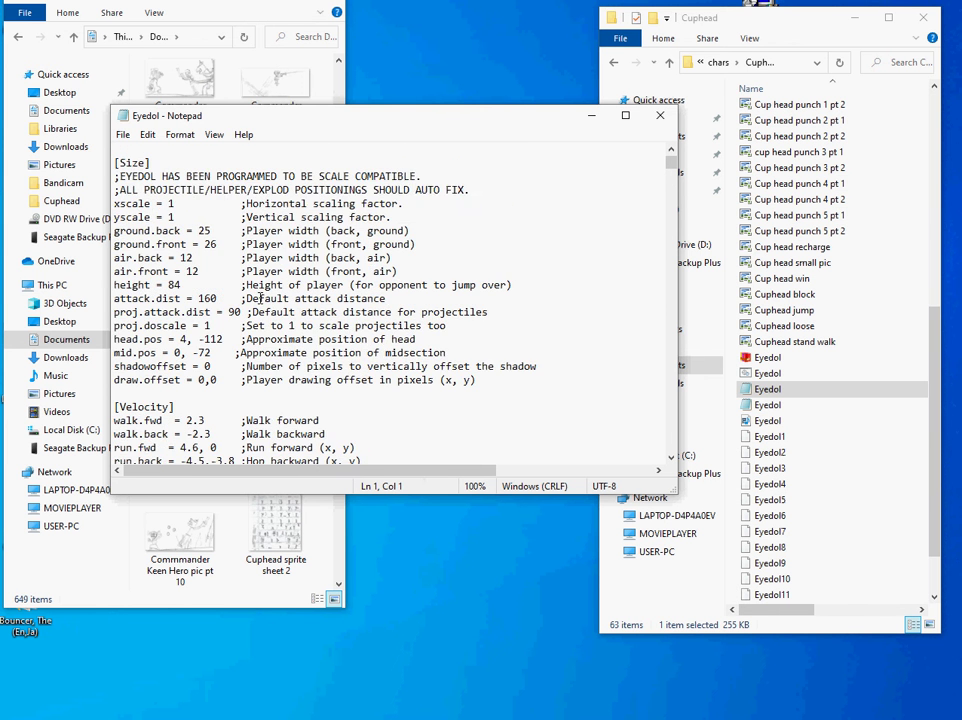
scroll(257, 296, "down", 6)
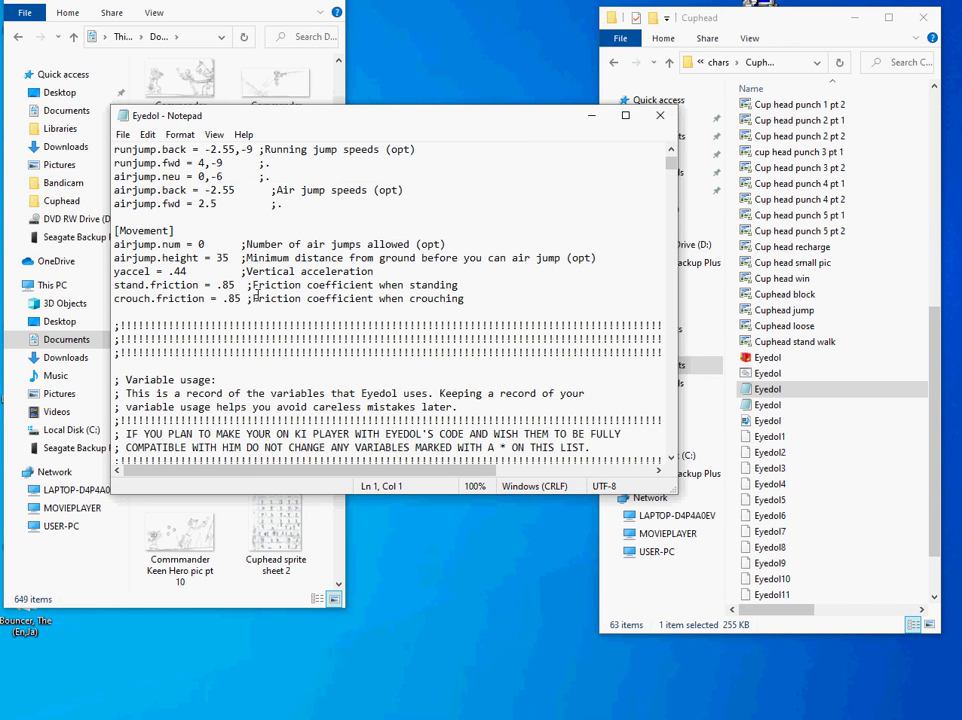
scroll(262, 292, "up", 8)
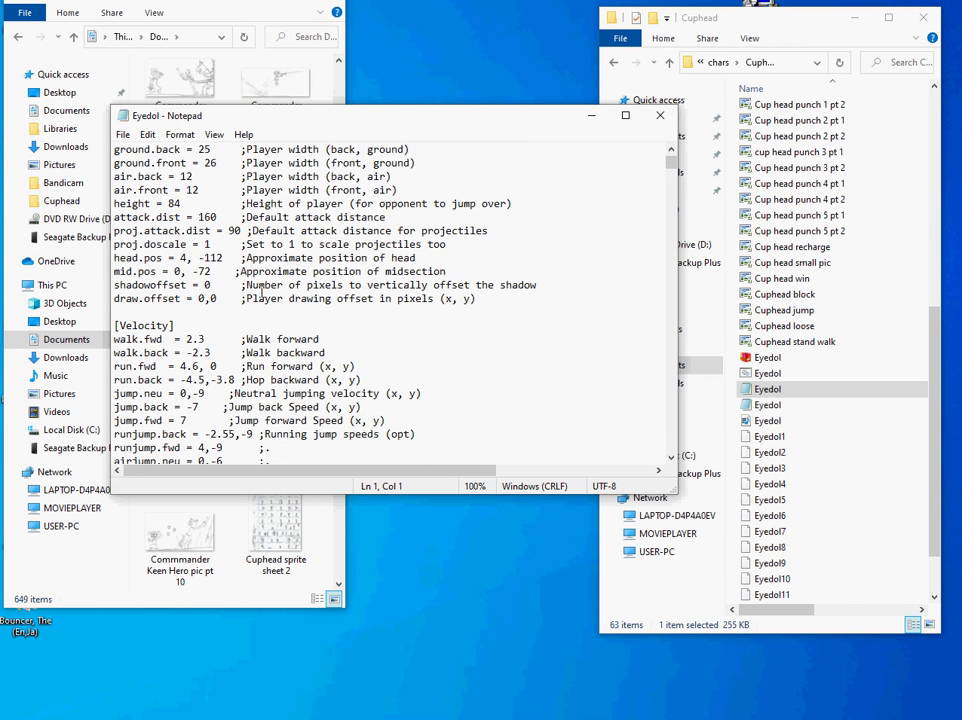
left_click(660, 115)
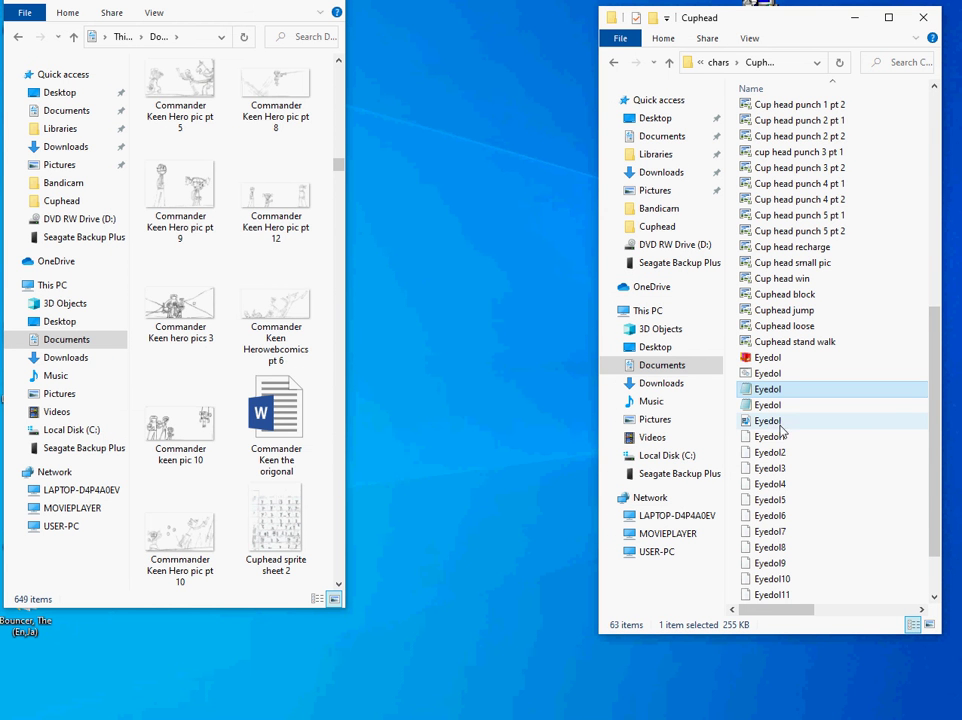
Open EyedolMO.def from the Cuphead folder in Notepad, making Notepad the default app for .def files.
scroll(775, 468, "down", 2)
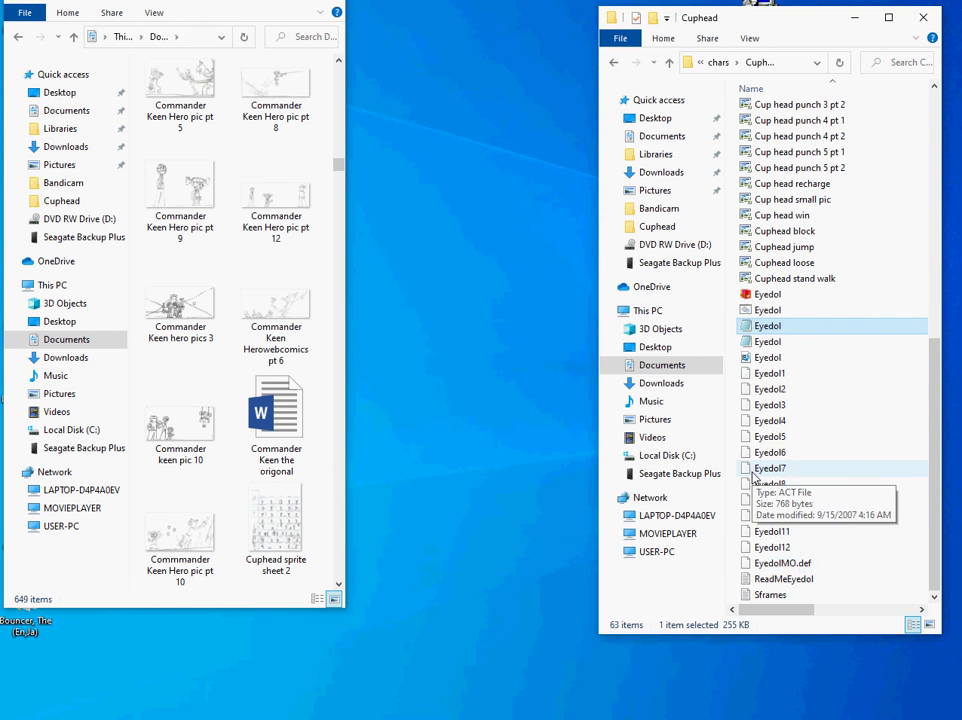
left_click(797, 568)
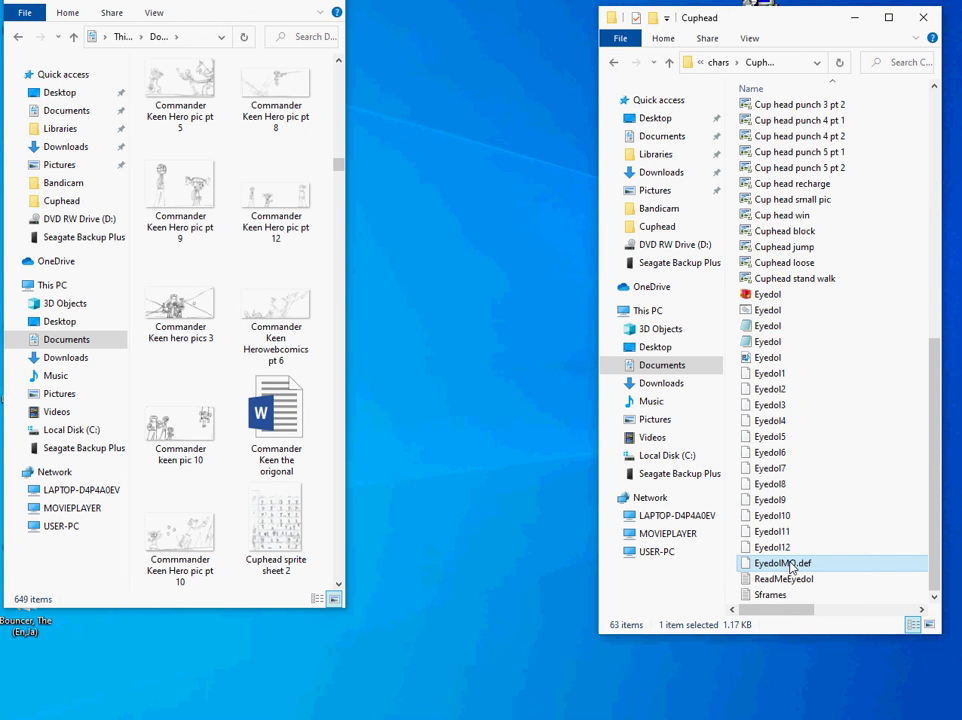
right_click(797, 568)
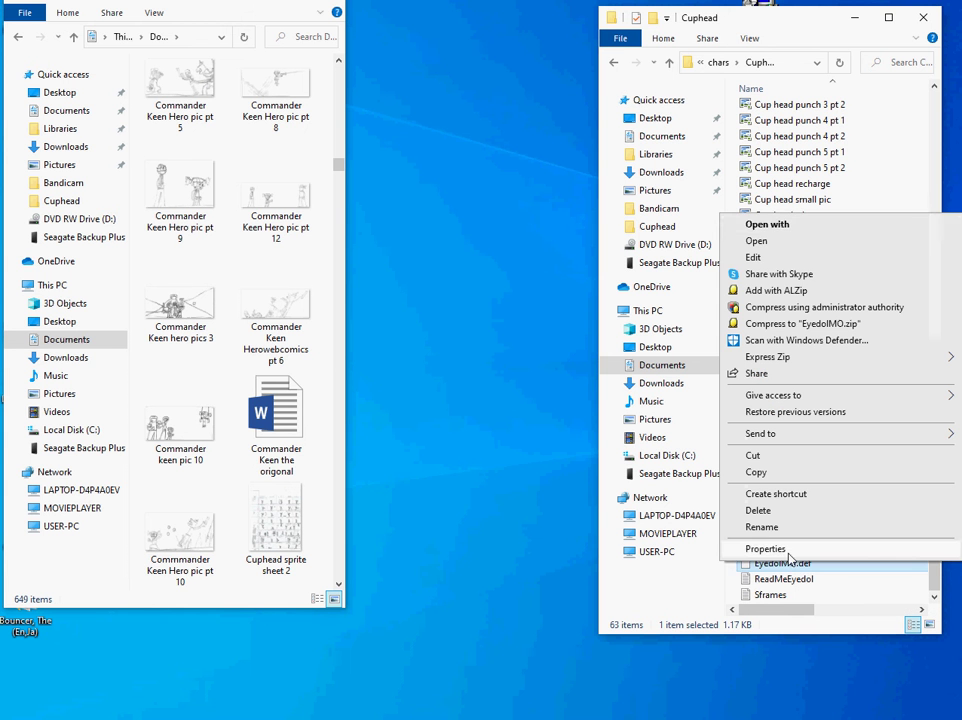
left_click(807, 224)
left_click(434, 242)
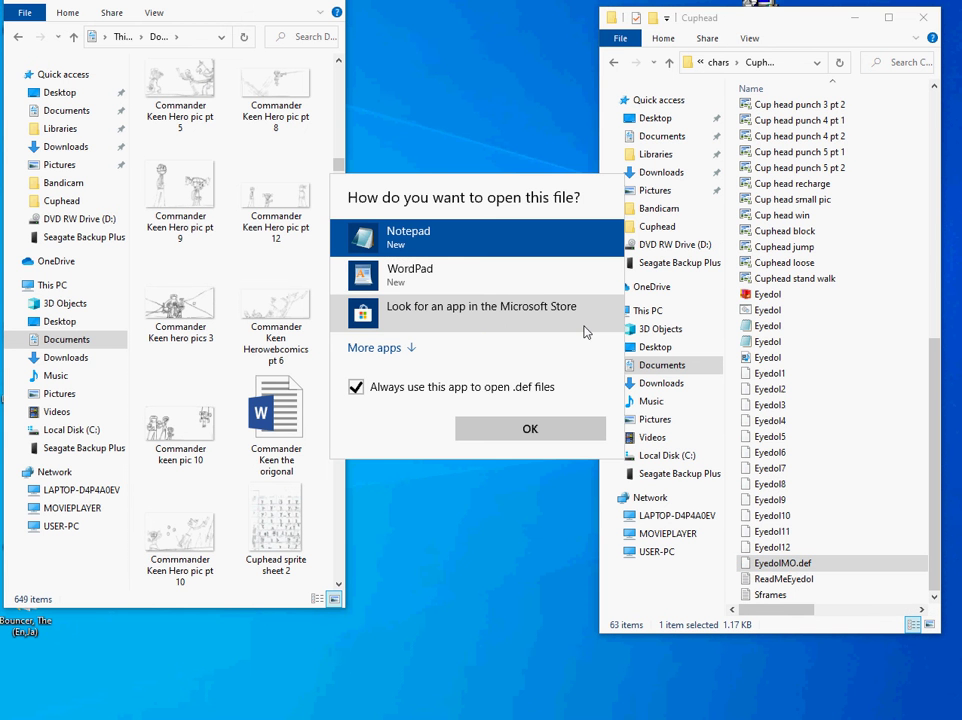
left_click(545, 430)
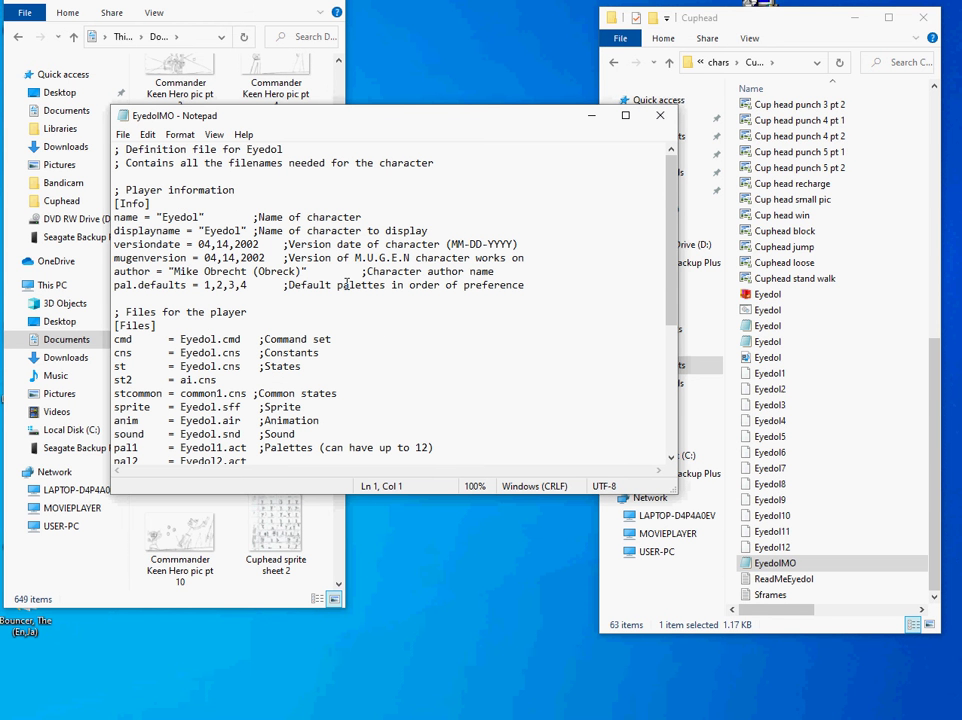
Set both the name and displayname values in the definition file's [Info] section to "Cuphead".
left_click_drag(200, 217, 165, 213)
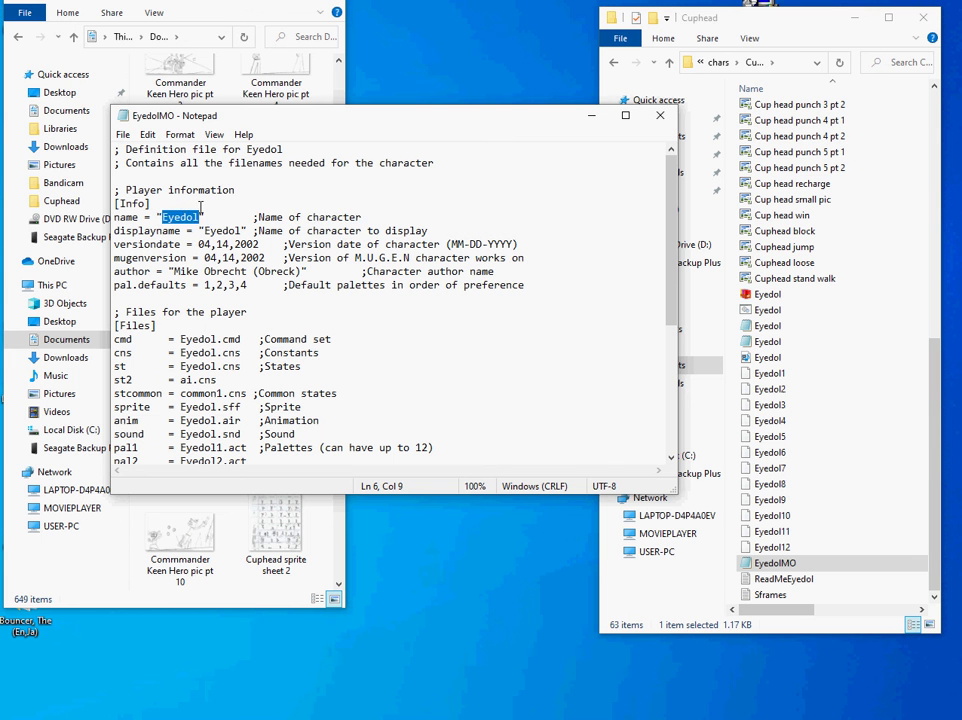
type("Cup")
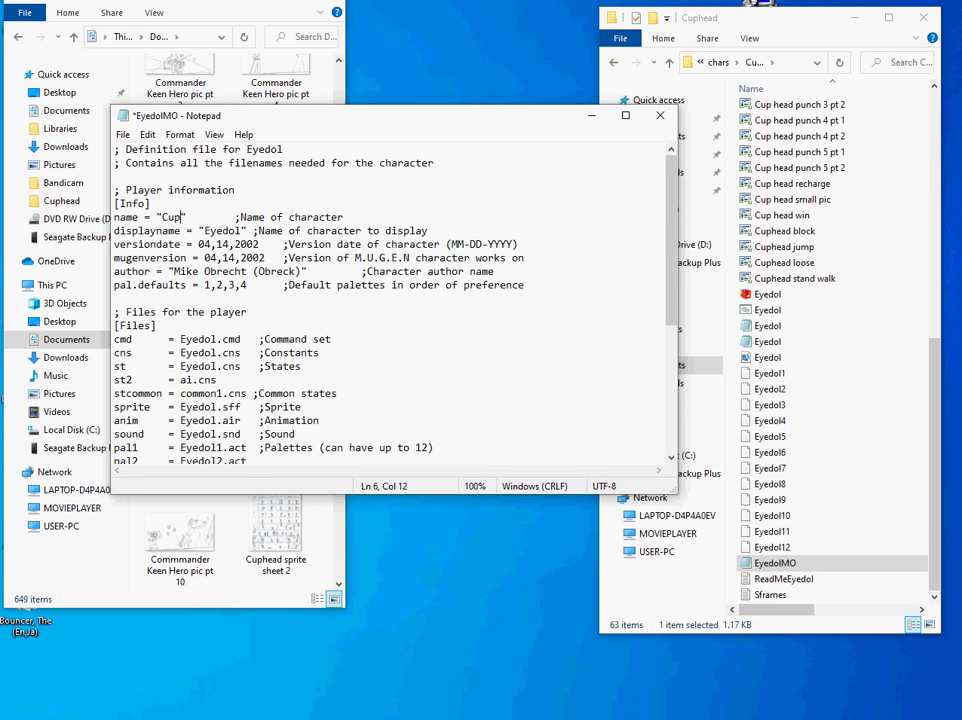
type("head")
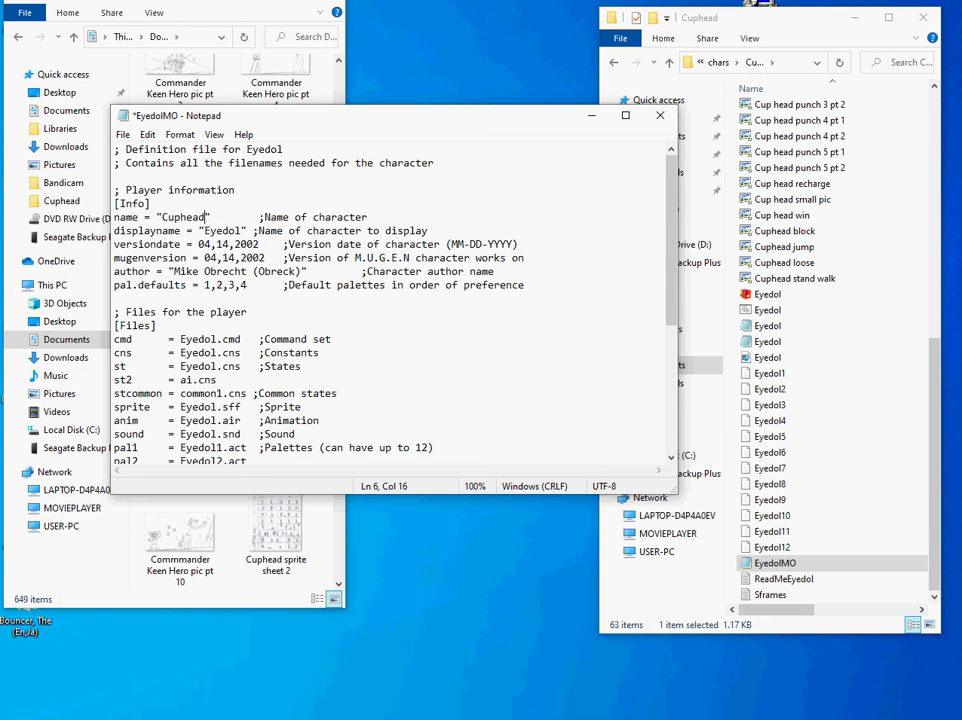
left_click_drag(241, 231, 205, 231)
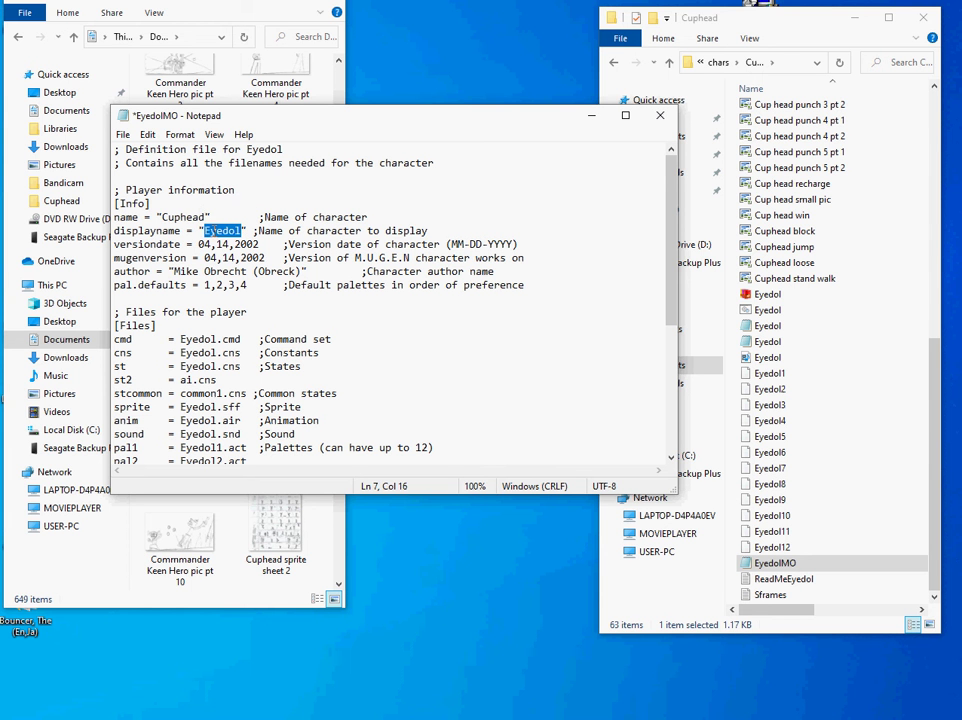
type("Cuphead")
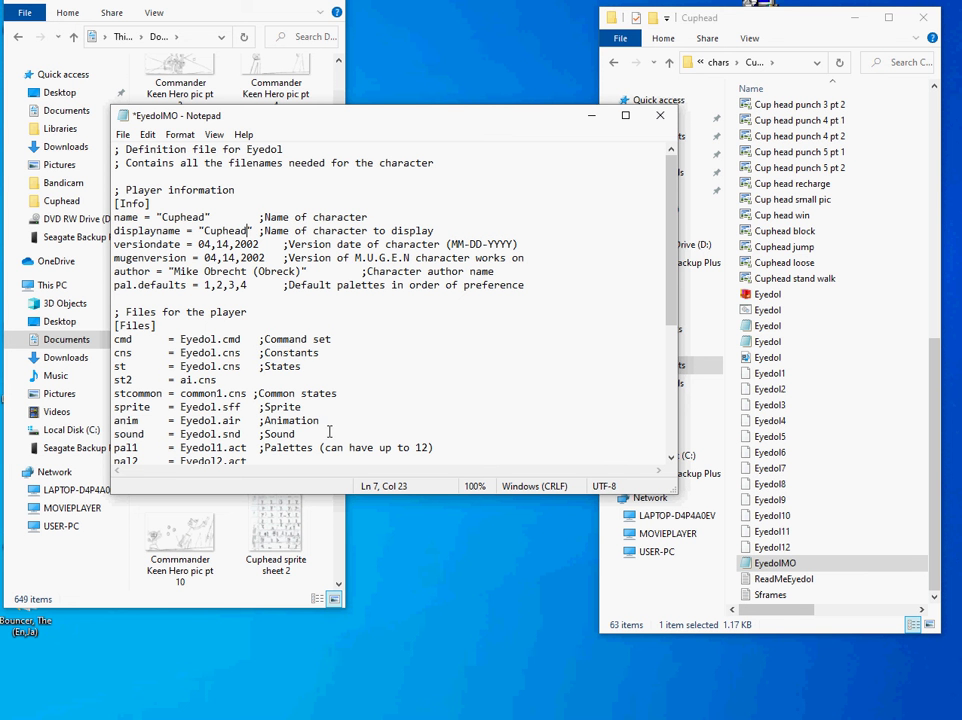
Look over the [Files] entries of the EyedolMO definition file, then save and close it.
scroll(329, 432, "down", 1)
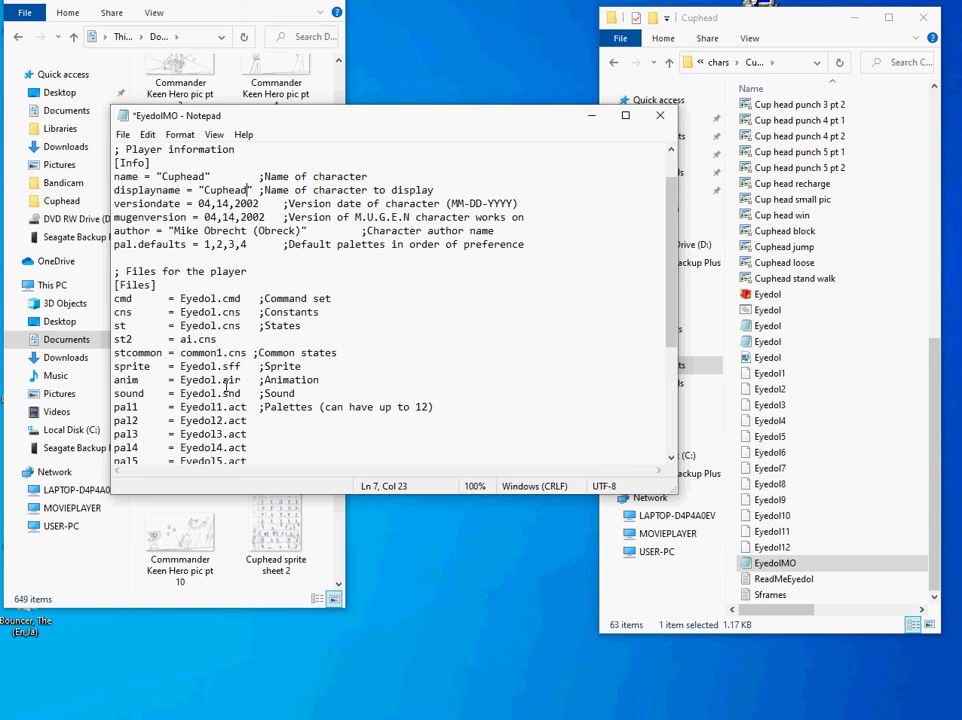
scroll(277, 438, "down", 1)
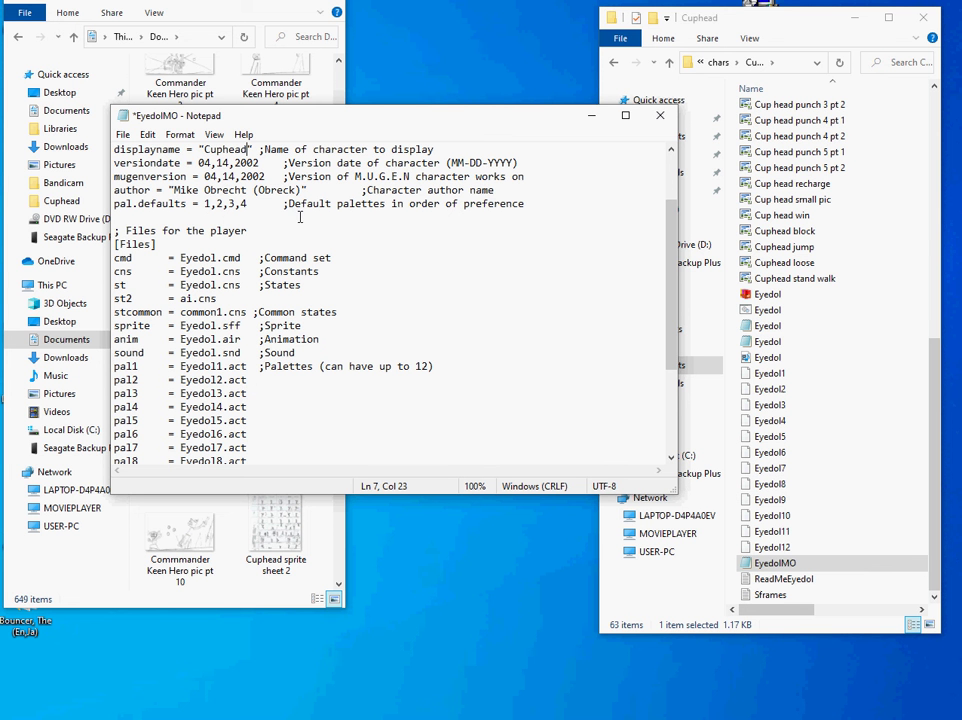
right_click(366, 302)
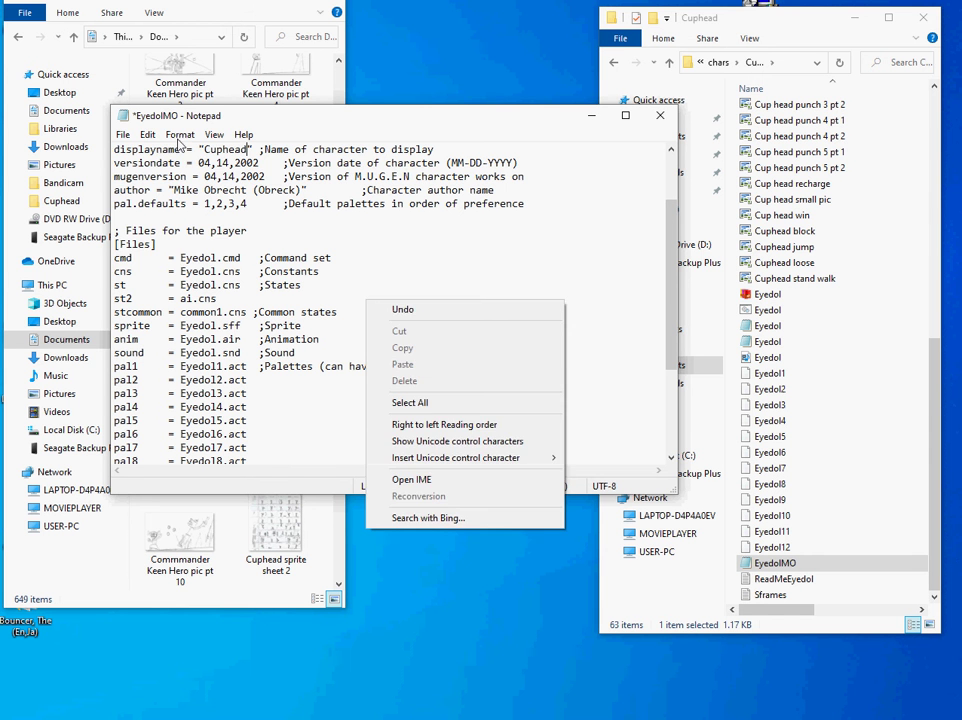
left_click(121, 135)
left_click(129, 202)
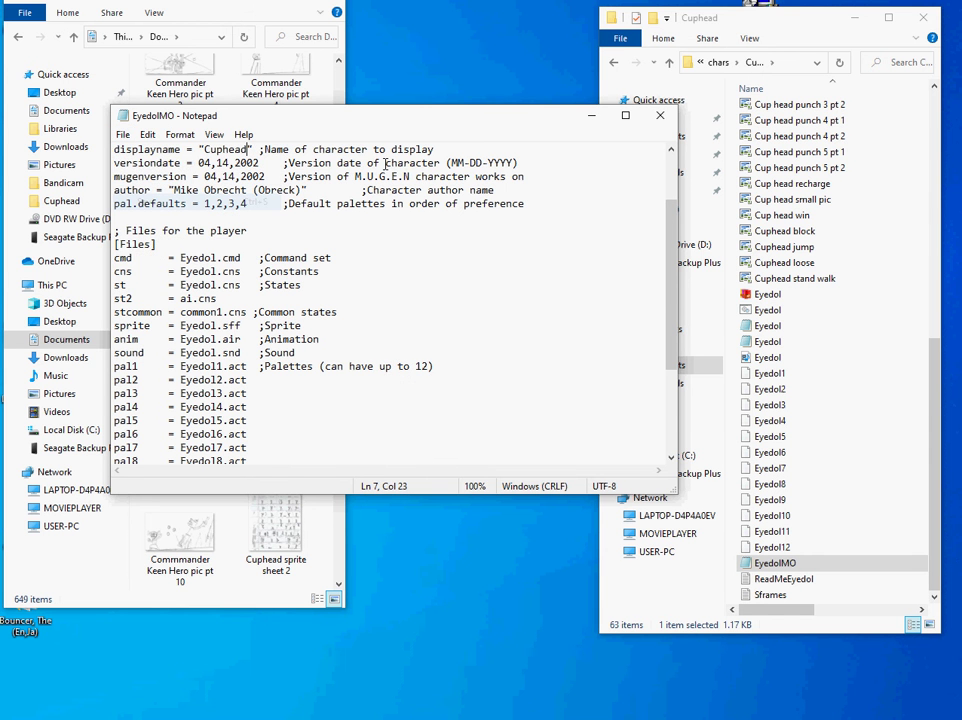
left_click(657, 116)
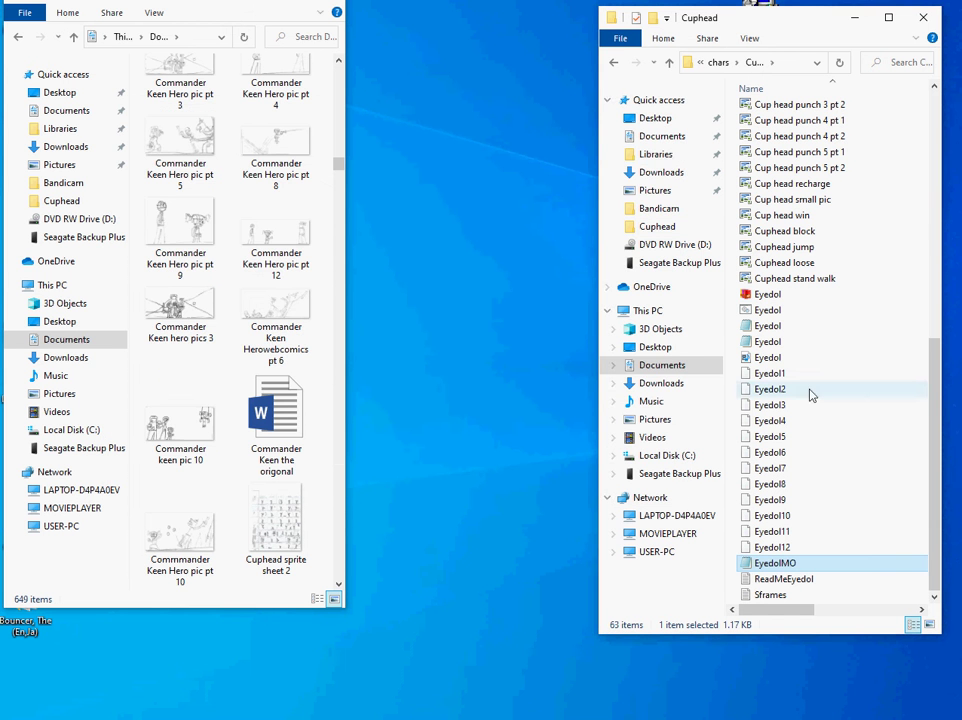
Copy the kfm file from the Action Fayt character folder in chars.
left_click(614, 62)
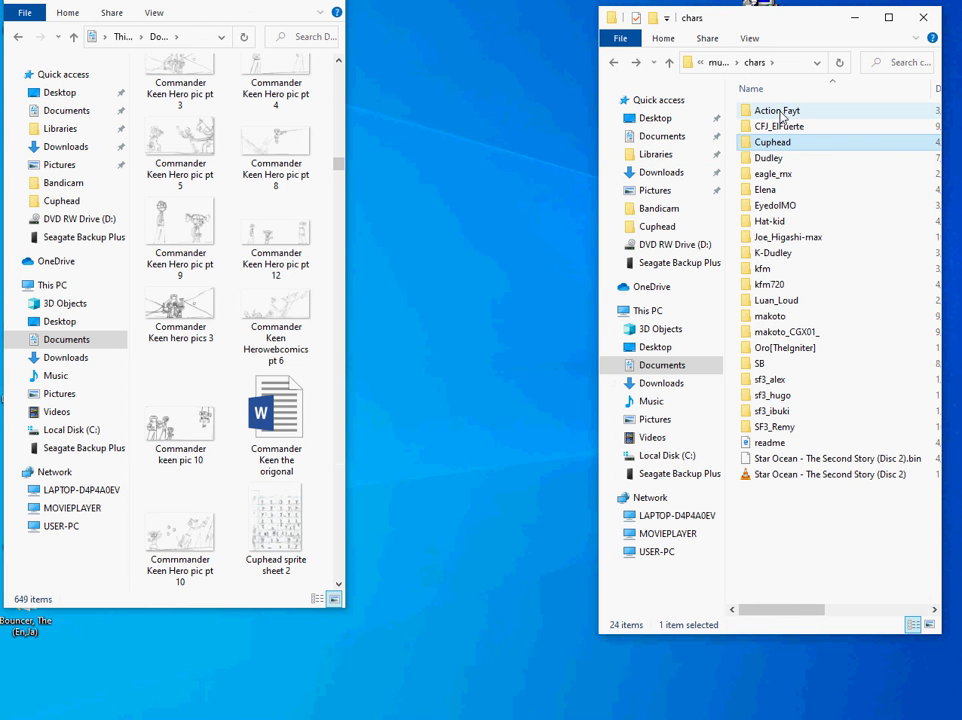
double_click(778, 112)
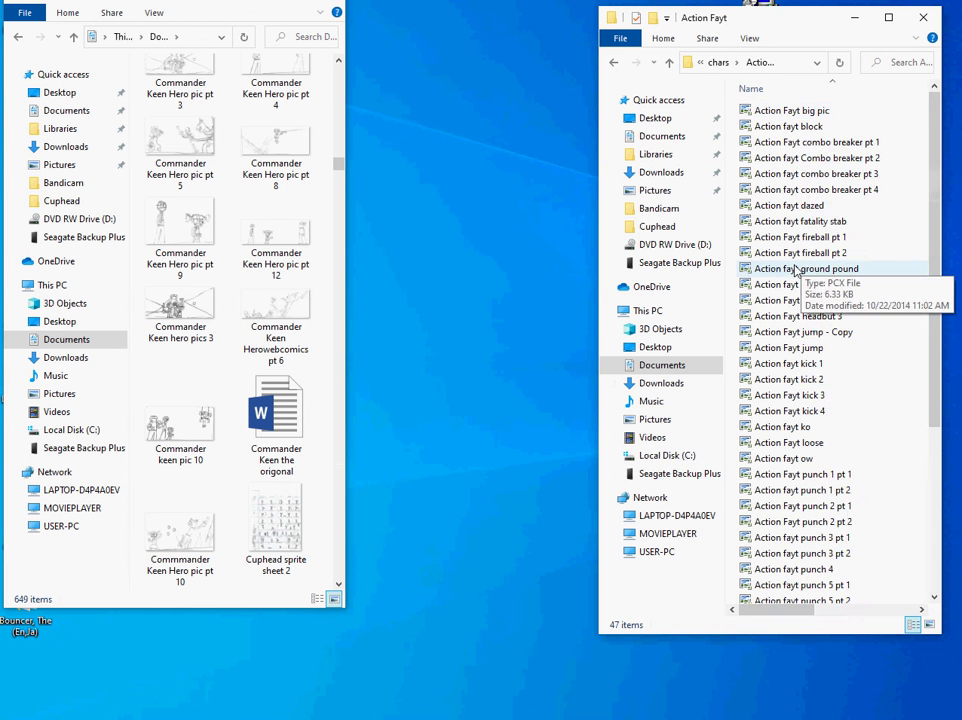
scroll(795, 268, "down", 5)
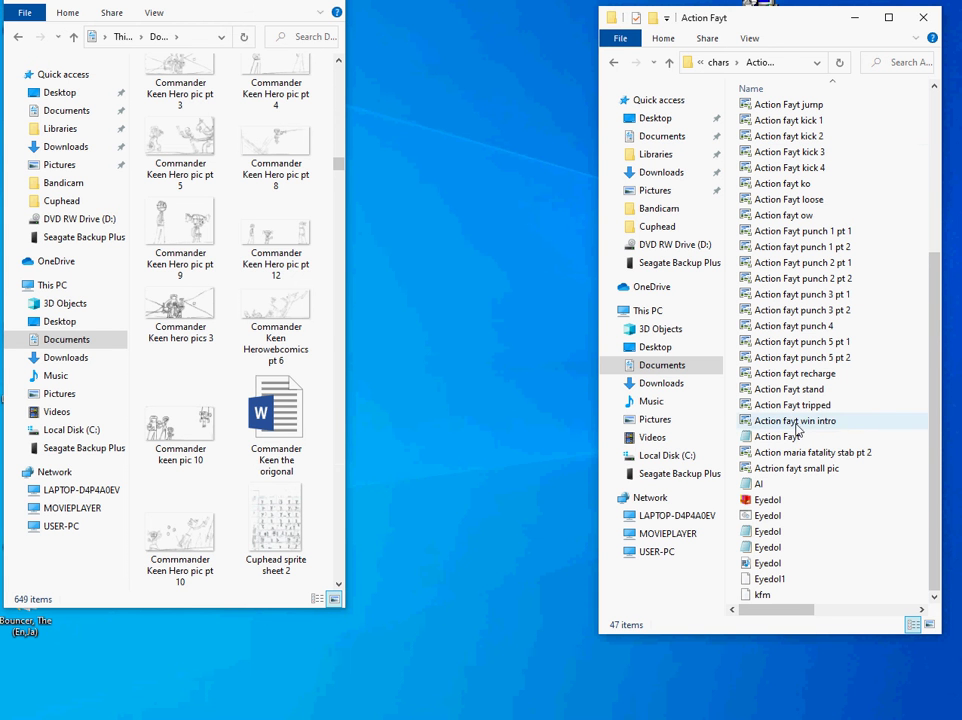
right_click(763, 596)
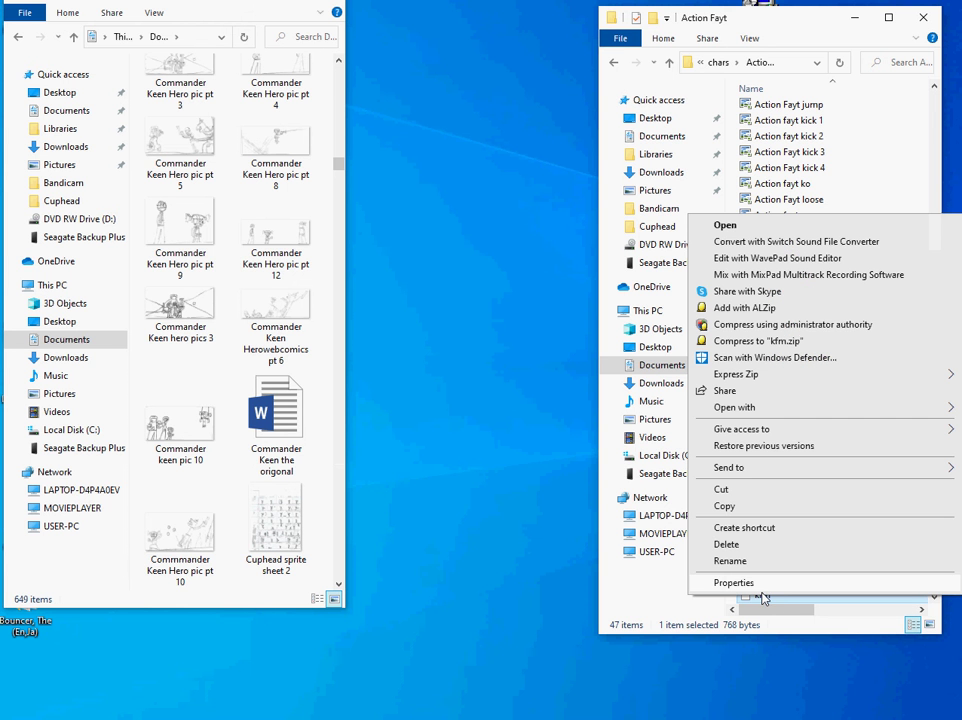
left_click(724, 506)
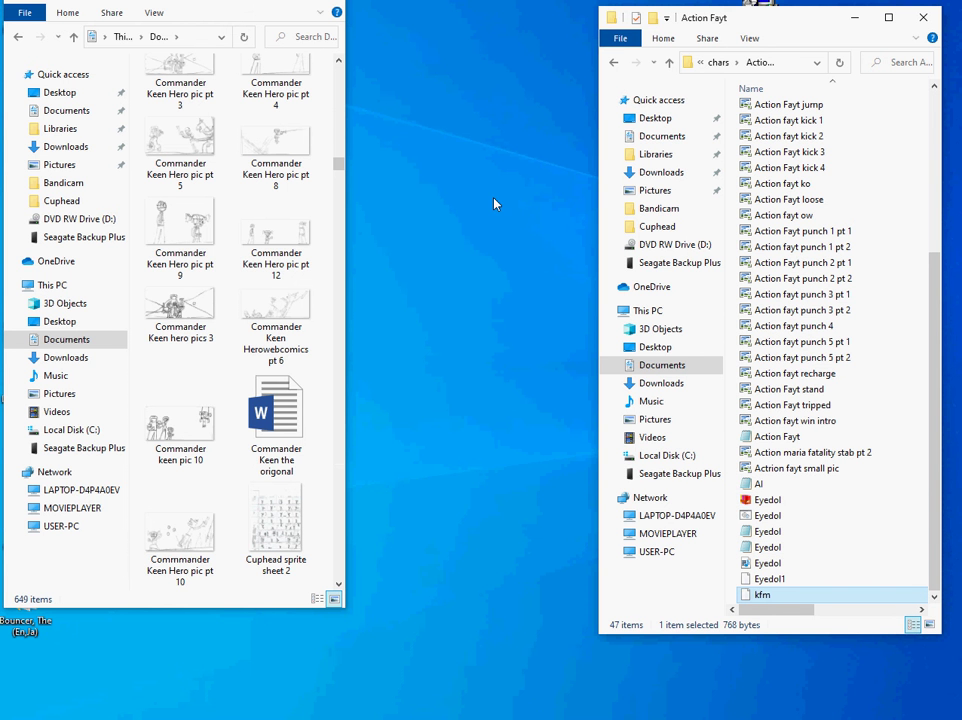
Return to the chars folder, open the Cuphead character folder and look through its files.
left_click(614, 62)
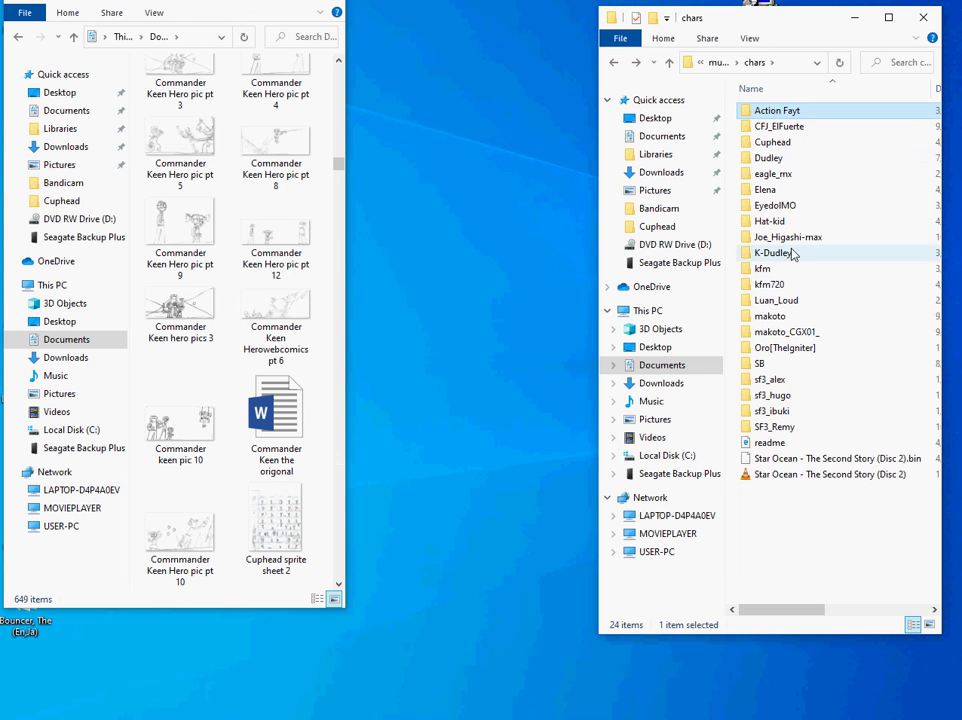
double_click(782, 143)
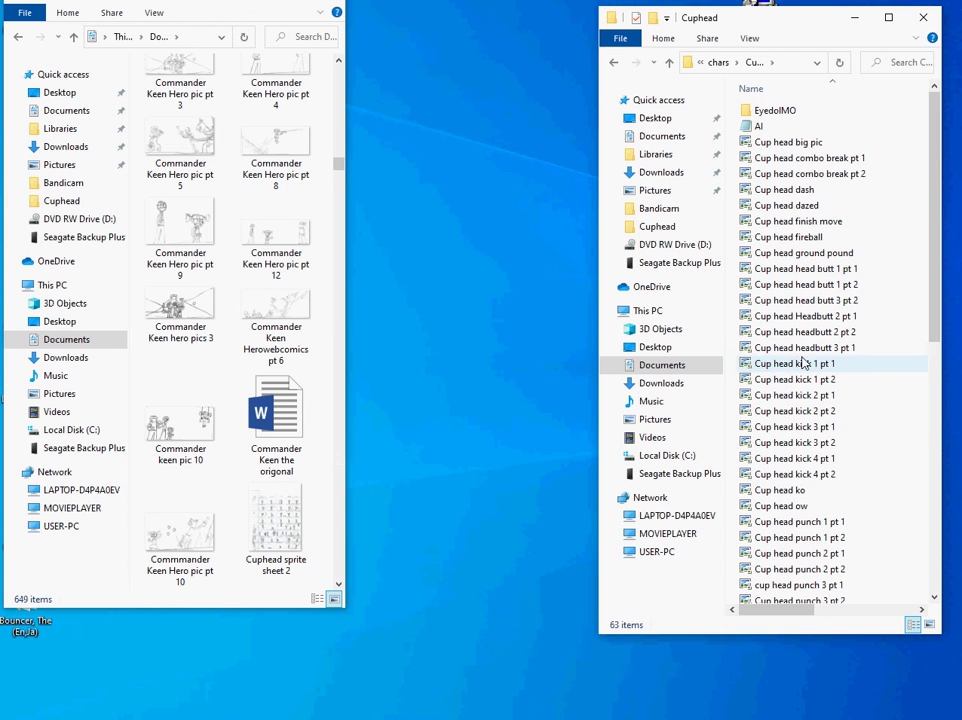
scroll(796, 400, "down", 3)
scroll(795, 401, "up", 3)
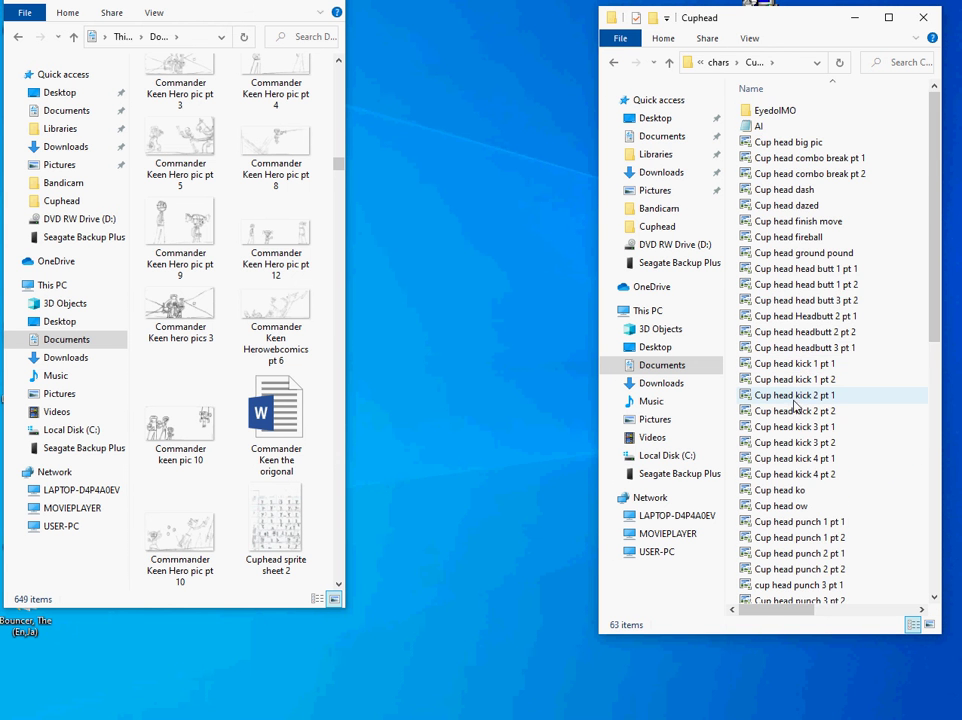
scroll(796, 402, "down", 4)
scroll(797, 400, "down", 7)
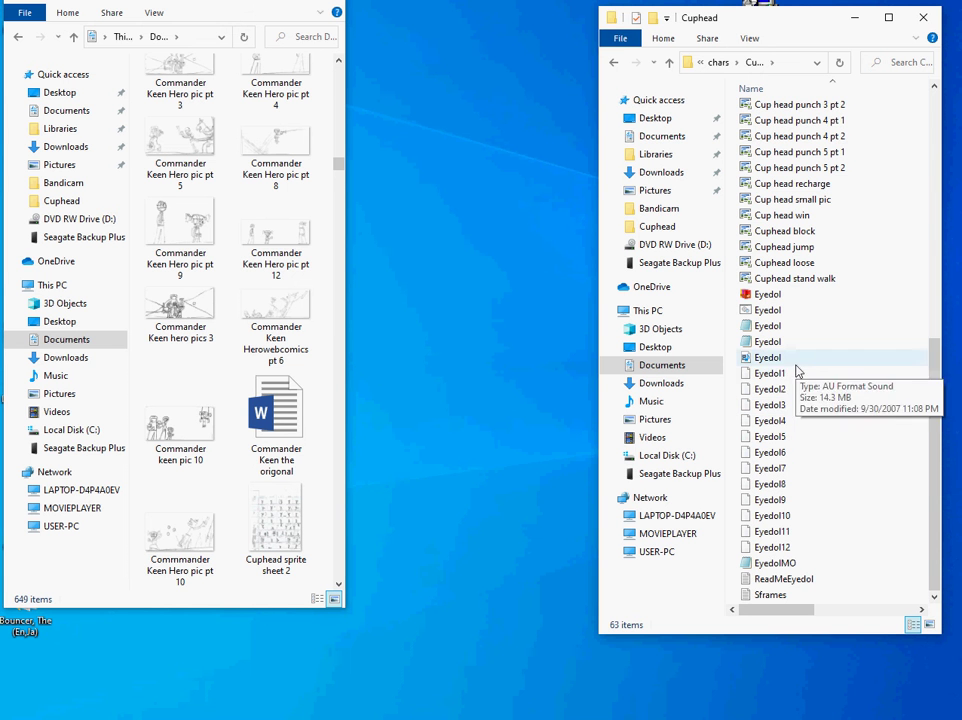
scroll(800, 585, "up", 10)
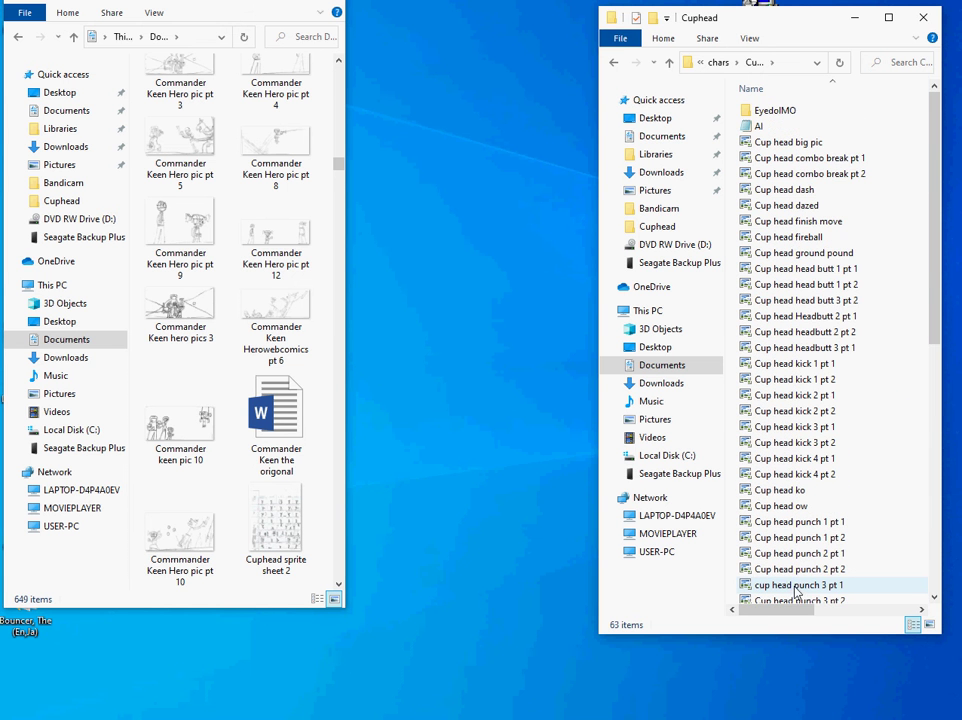
scroll(795, 590, "down", 8)
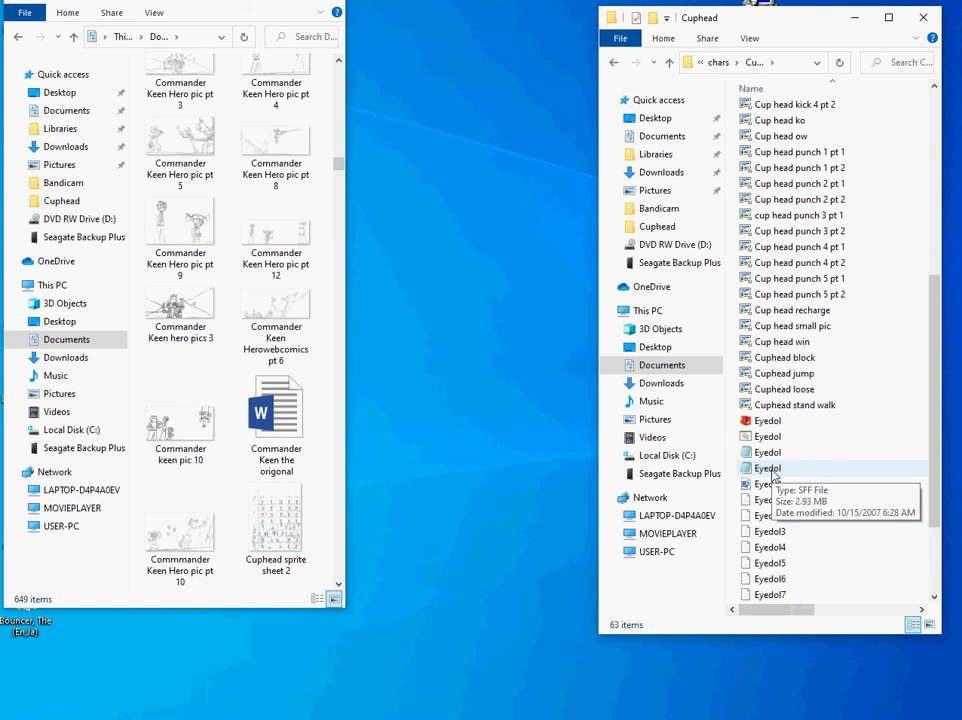
Rename the EyedolMO definition file in the Cuphead folder to "Cuphead".
scroll(773, 475, "down", 3)
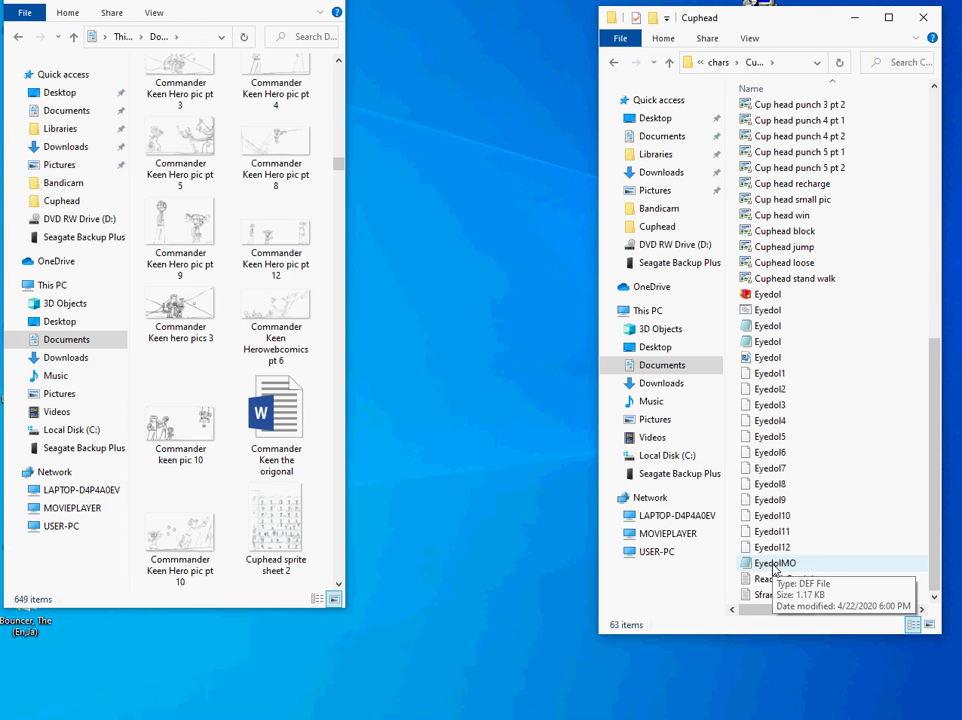
right_click(773, 566)
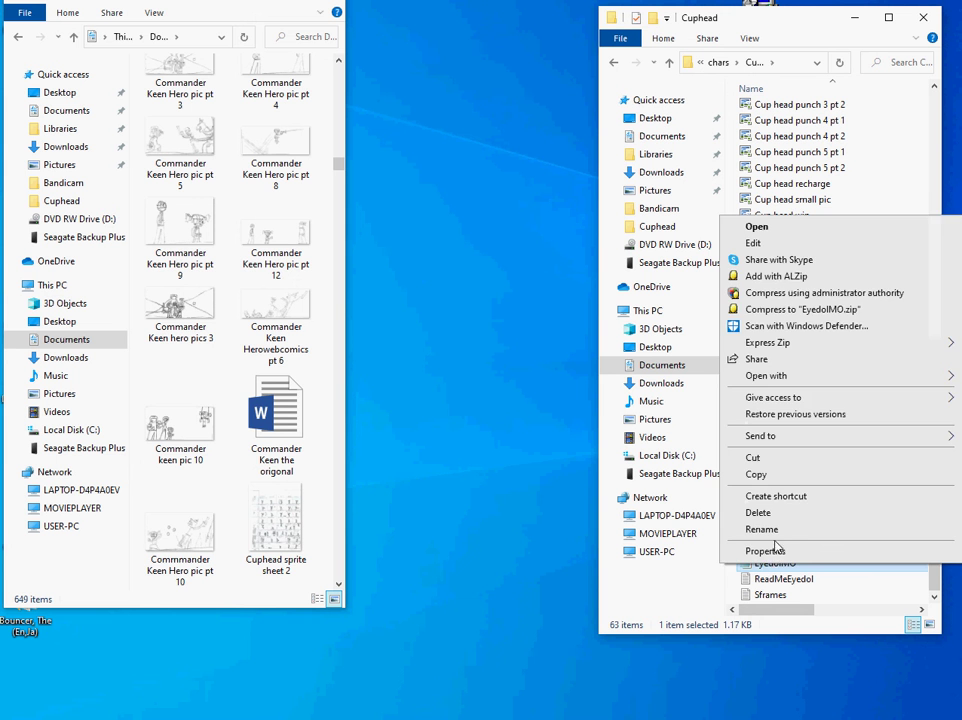
left_click(765, 528)
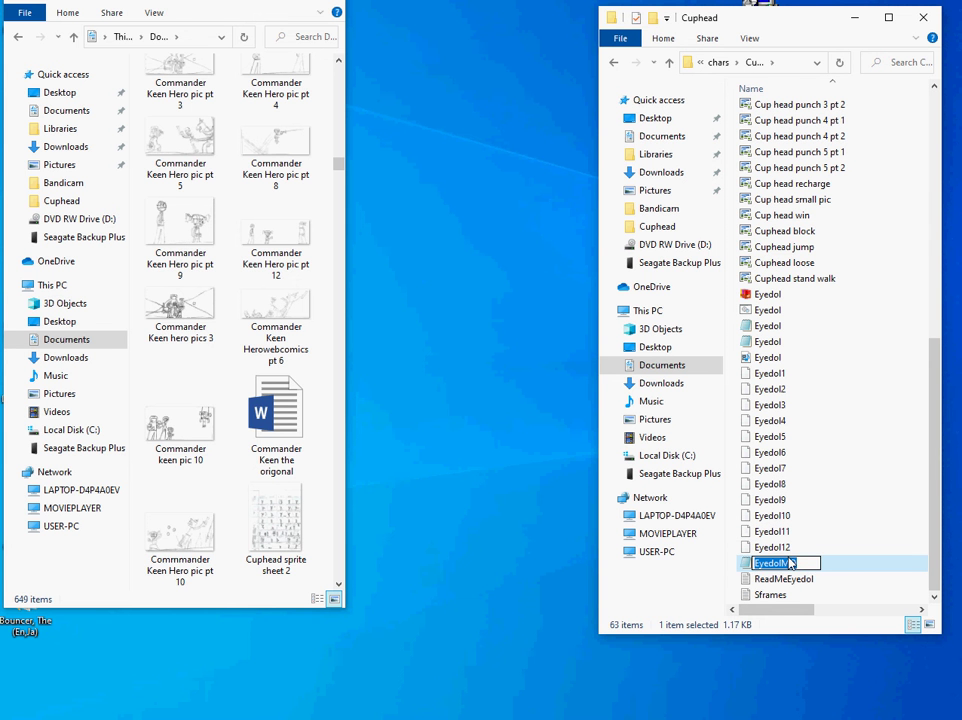
type("Cupheadf")
key("BackSpace")
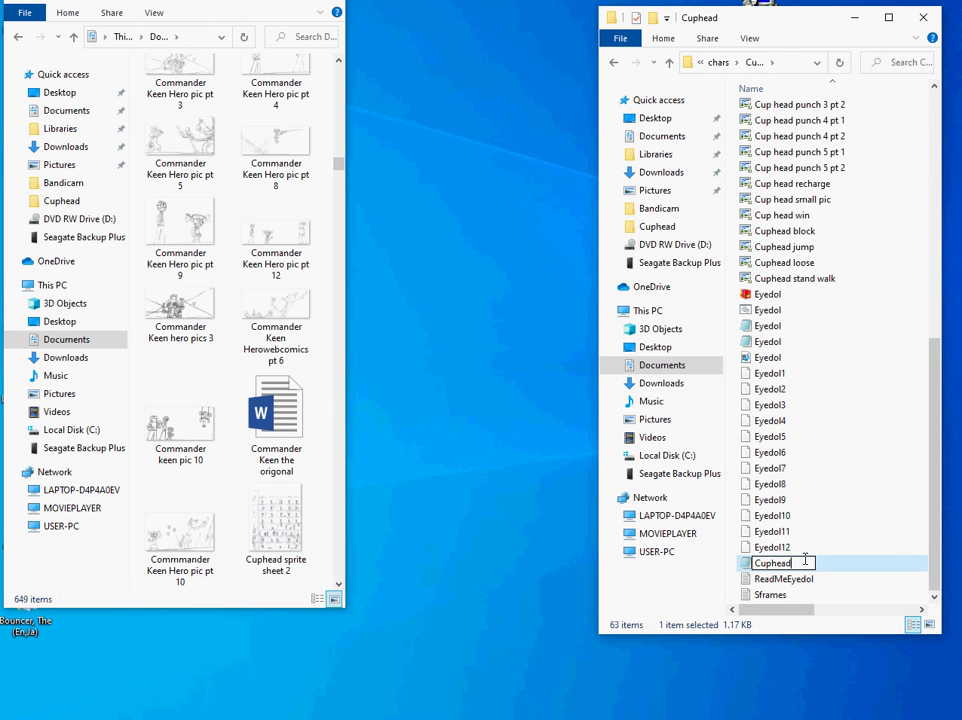
left_click(844, 568)
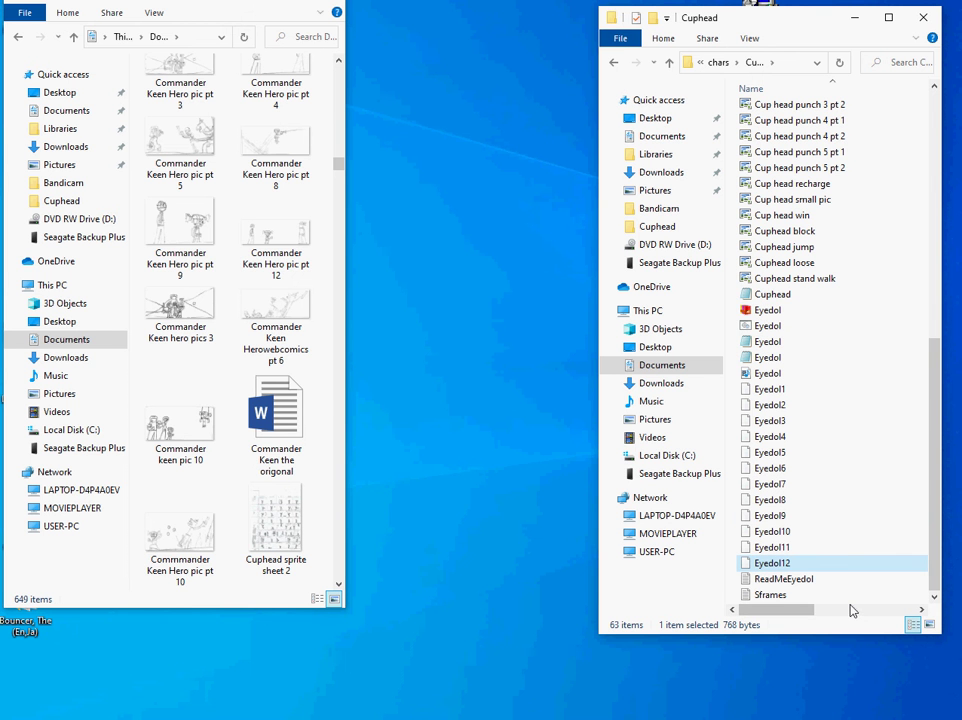
Open the Cuphead definition file in Notepad and bring its list of palette entries into view.
left_click(778, 295)
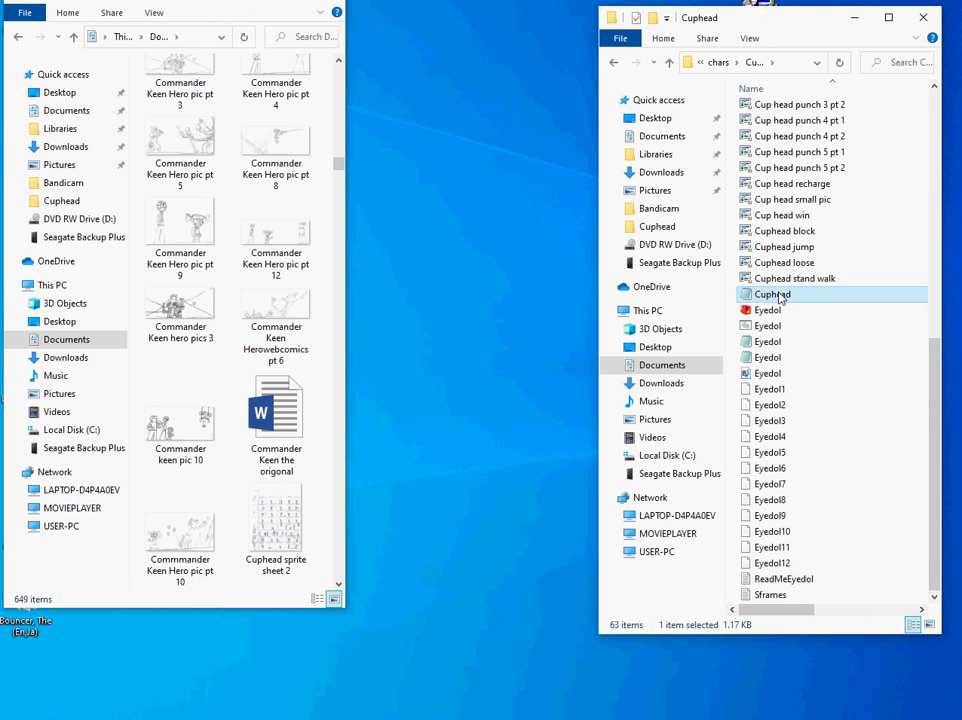
double_click(778, 295)
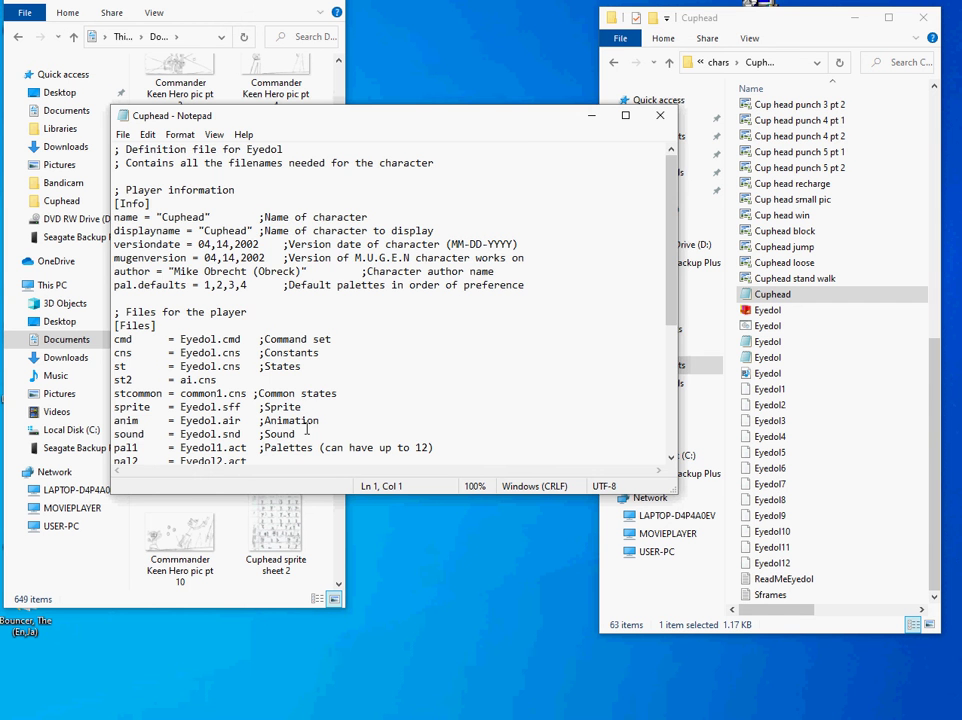
scroll(305, 413, "down", 2)
scroll(305, 413, "down", 1)
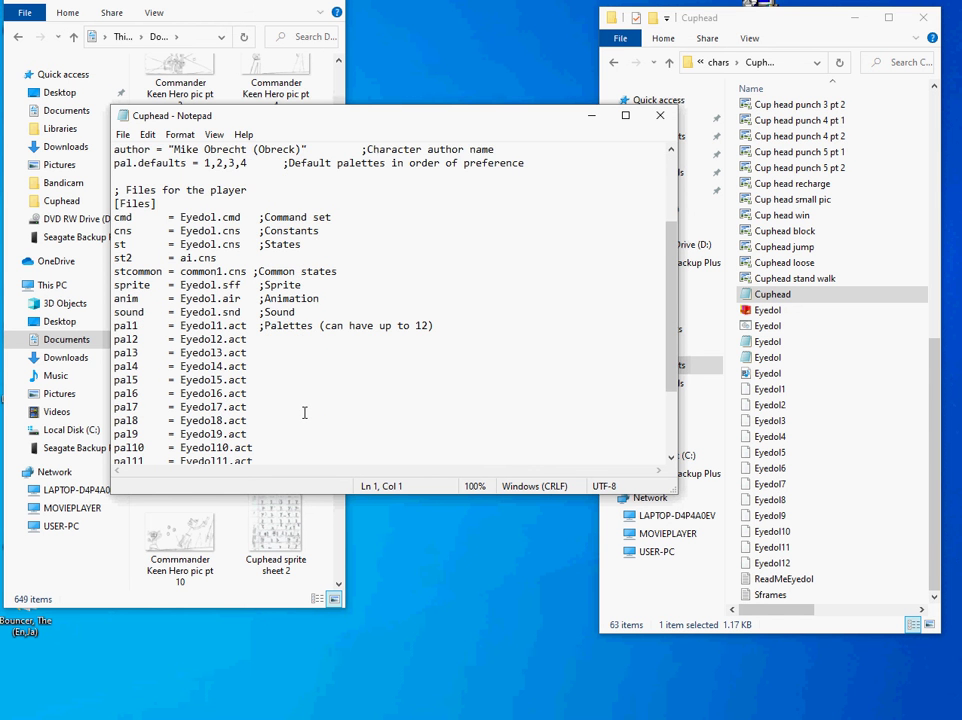
scroll(384, 410, "down", 2)
Paste the copied kfm file into the Cuphead character folder.
left_click(829, 578)
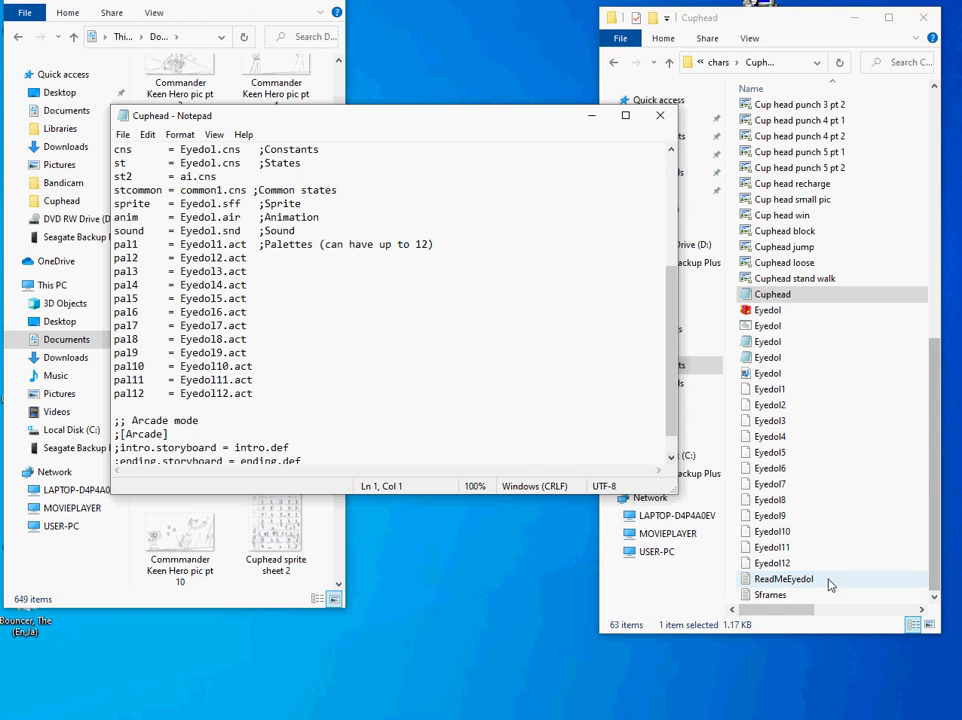
left_click(742, 563)
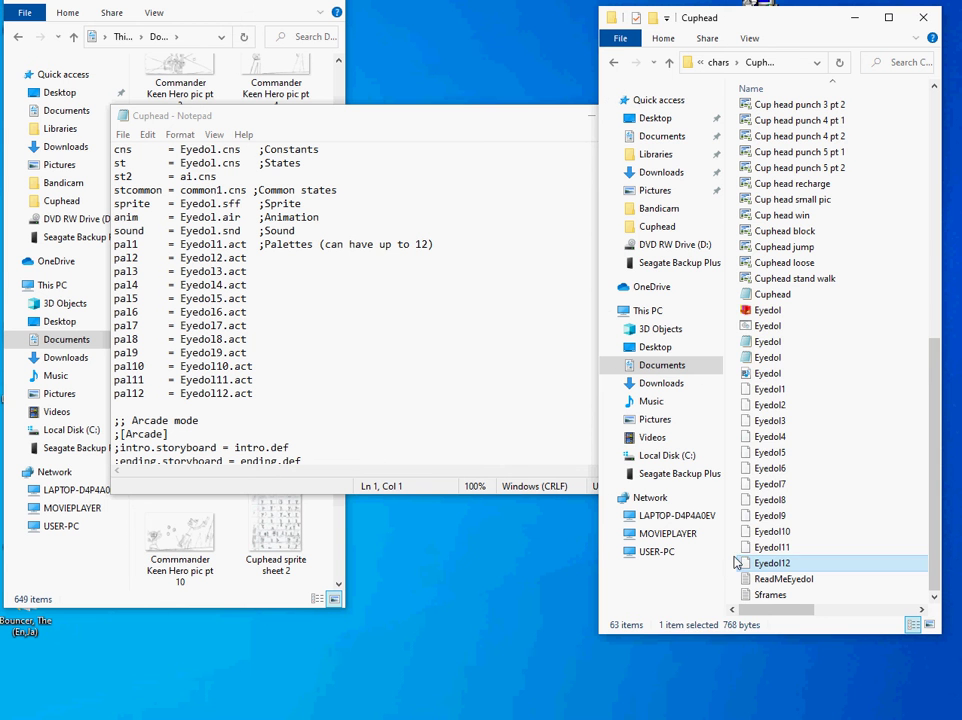
left_click(732, 552)
right_click(731, 551)
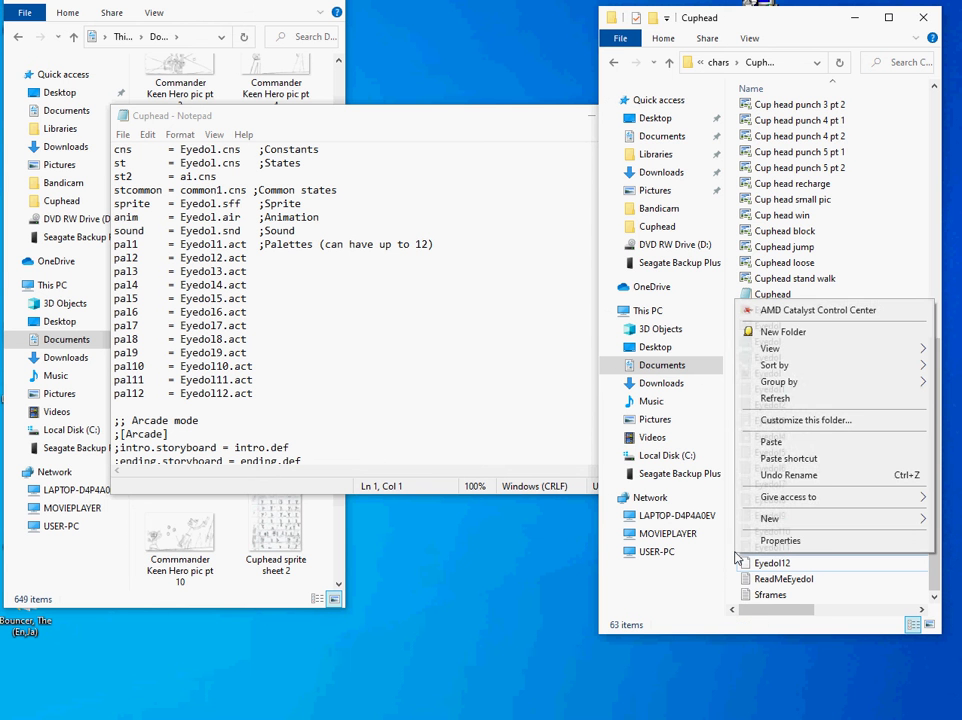
left_click(770, 441)
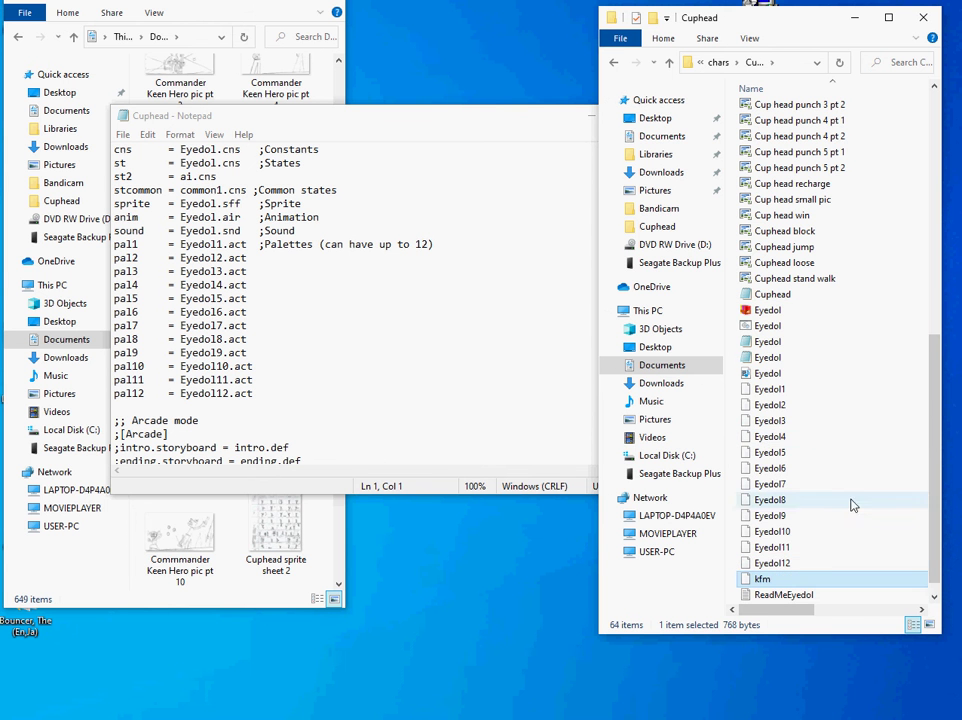
Copy the name text "kfm" from the pasted file, leaving the file's name as it is.
right_click(768, 580)
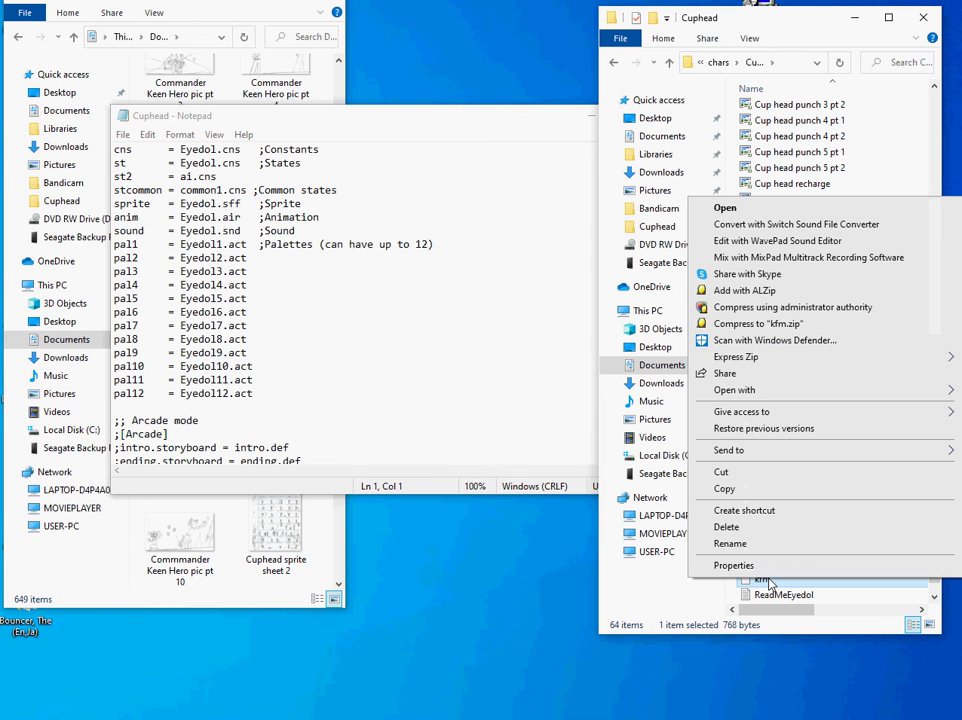
left_click(730, 543)
right_click(752, 579)
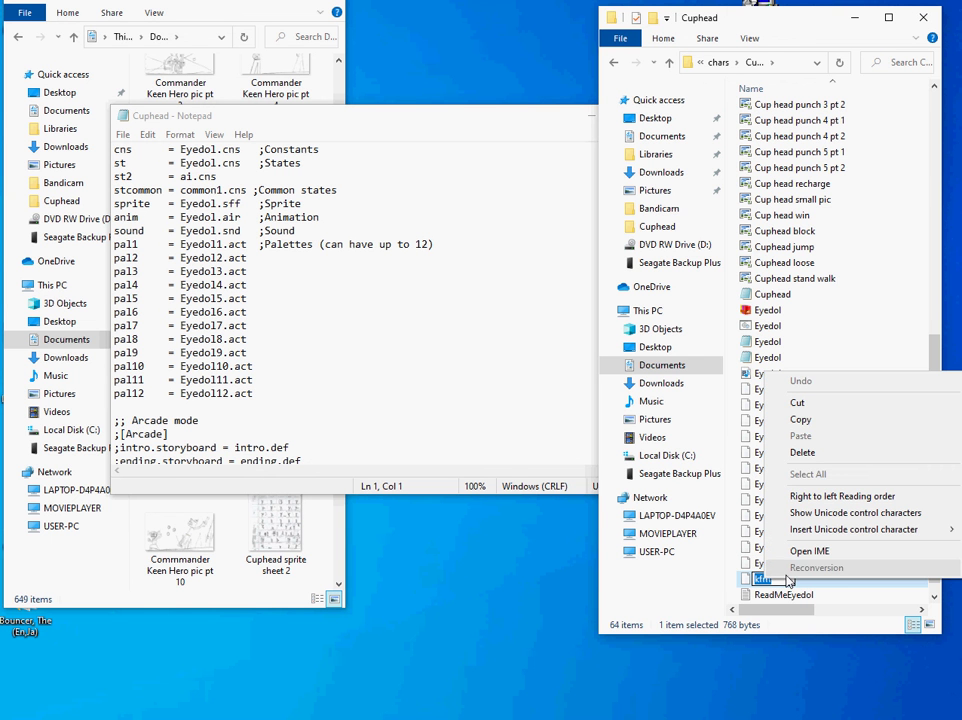
left_click(816, 419)
key("Return")
left_click(804, 603)
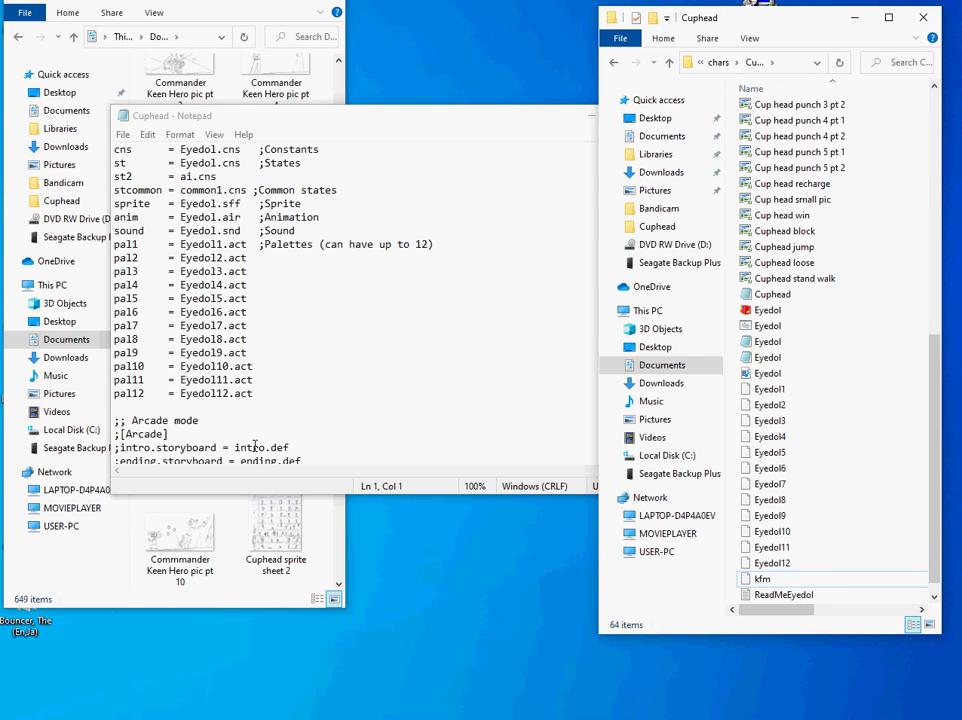
Change the pal1 palette entry from Eyedol1 to kfm.act, and save and close the Cuphead definition file.
left_click(318, 474)
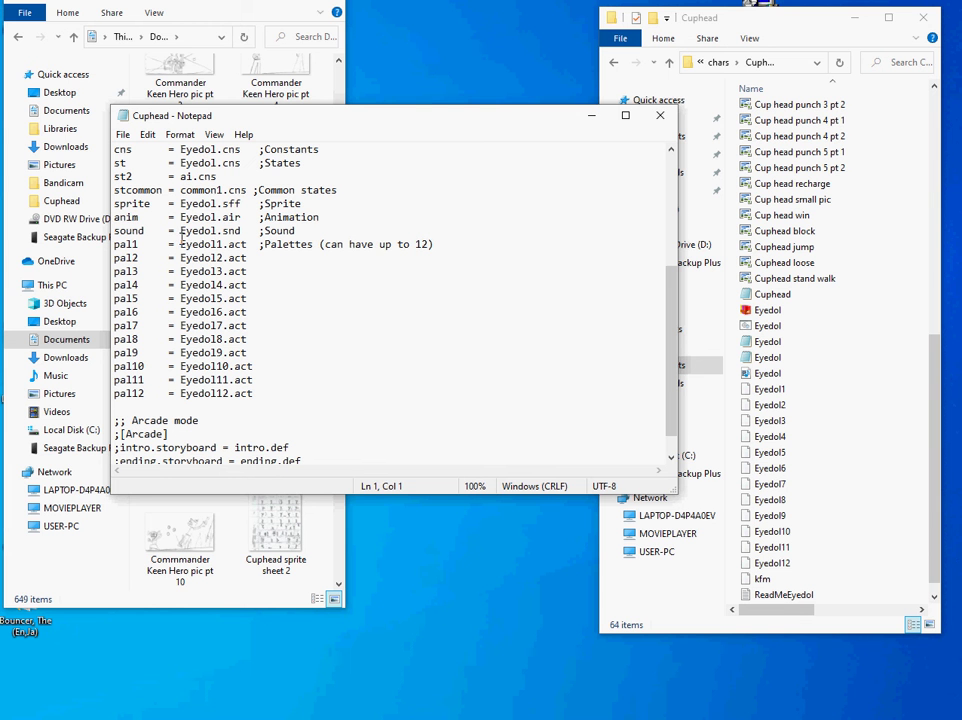
left_click(181, 233)
left_click_drag(181, 240, 221, 245)
right_click(214, 245)
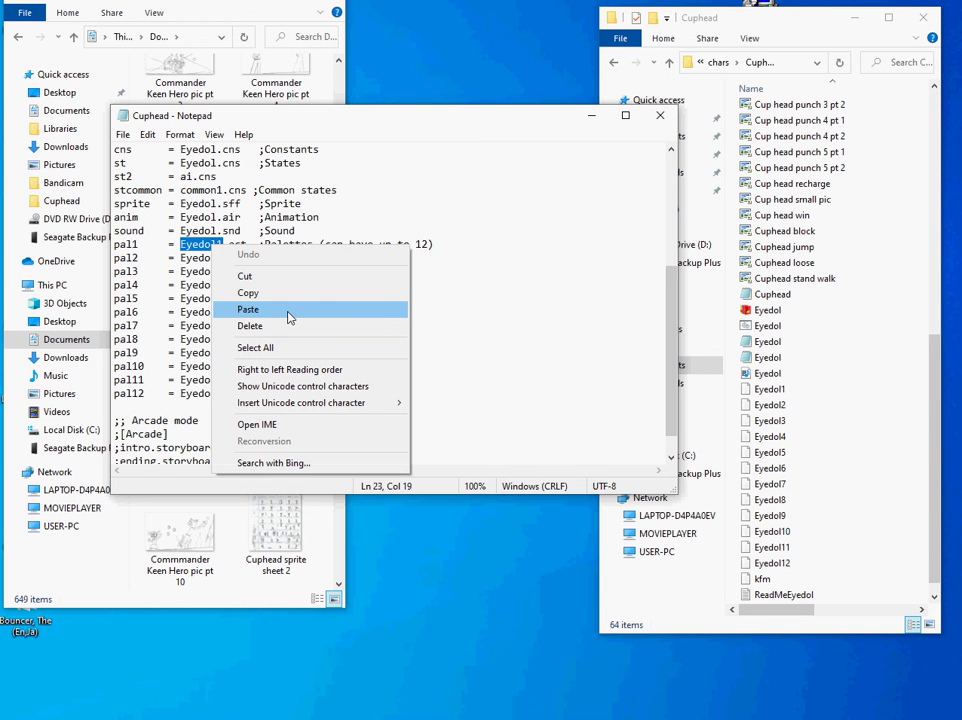
left_click(289, 318)
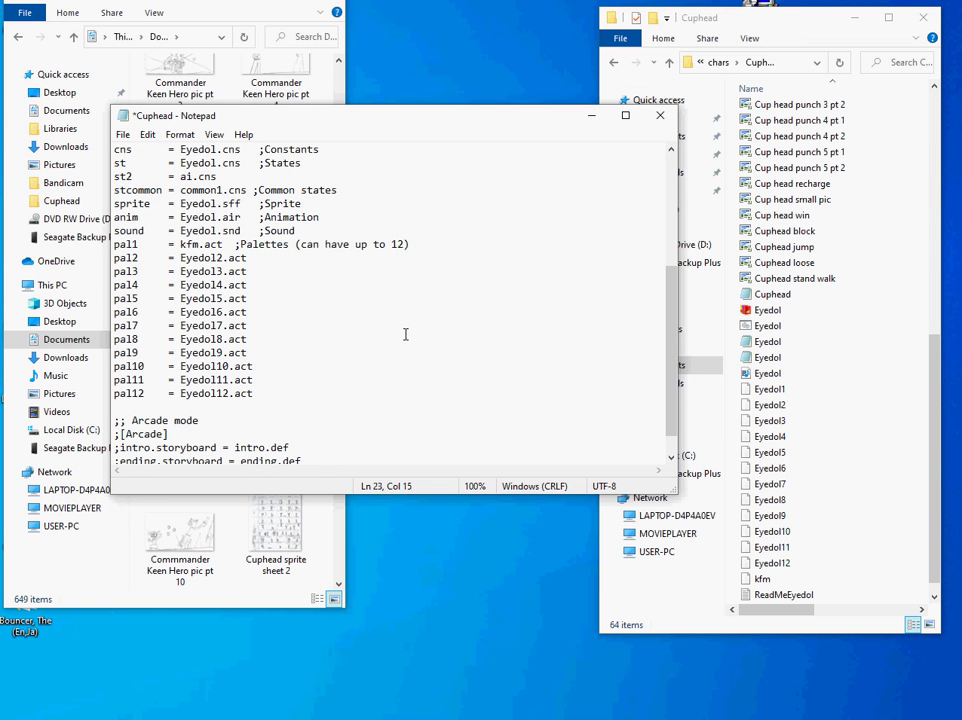
left_click(124, 138)
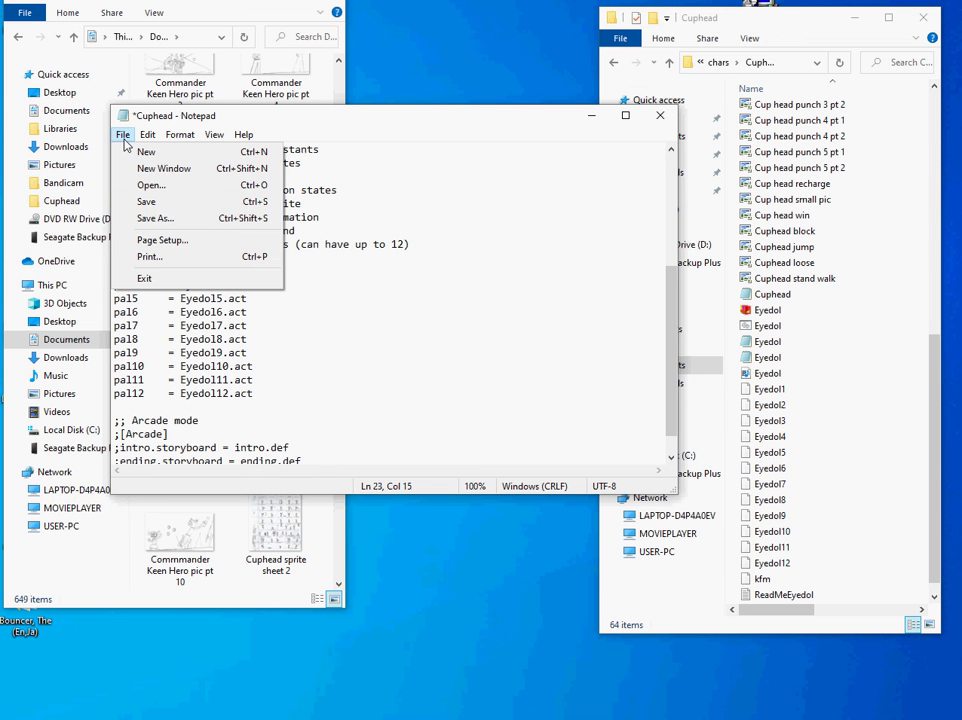
left_click(148, 200)
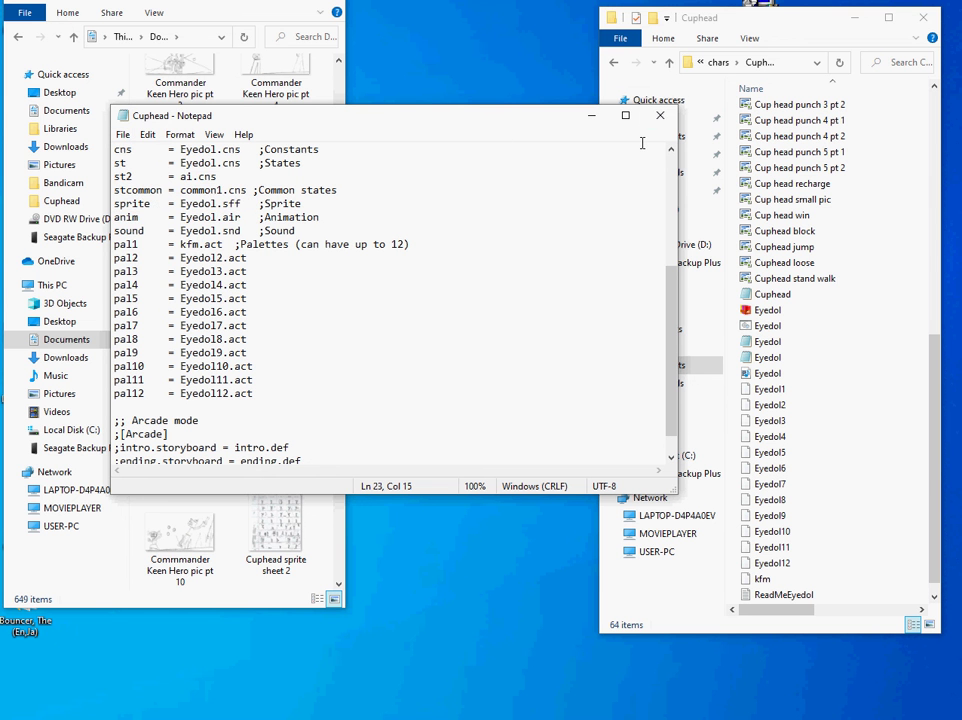
left_click(660, 115)
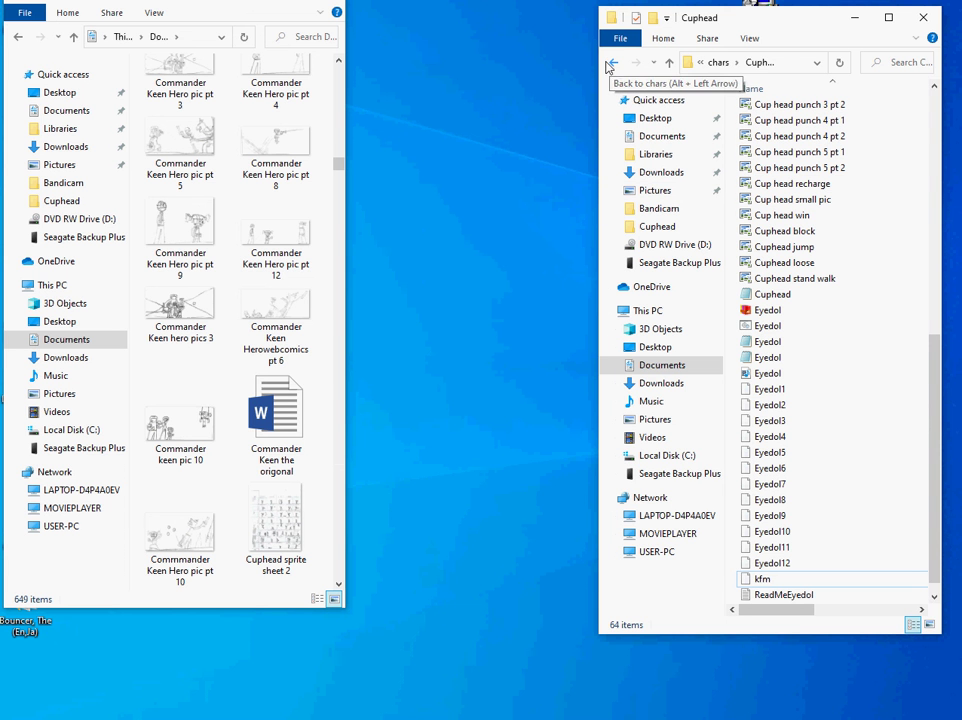
Go back to the mugen folder and open the select file from its data folder.
left_click(616, 65)
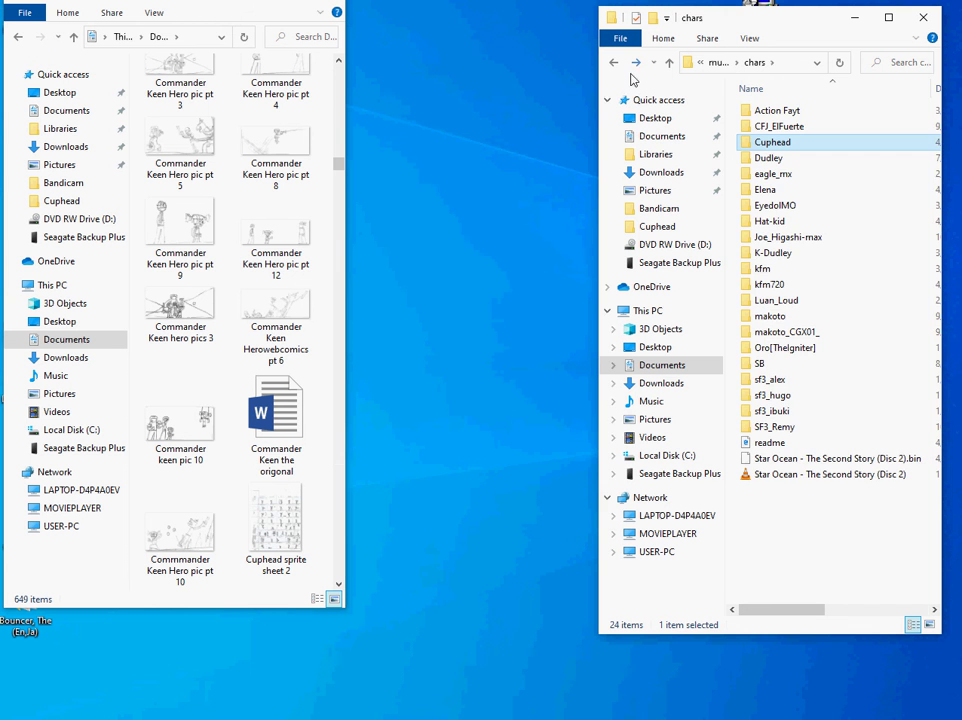
key("alt+Left")
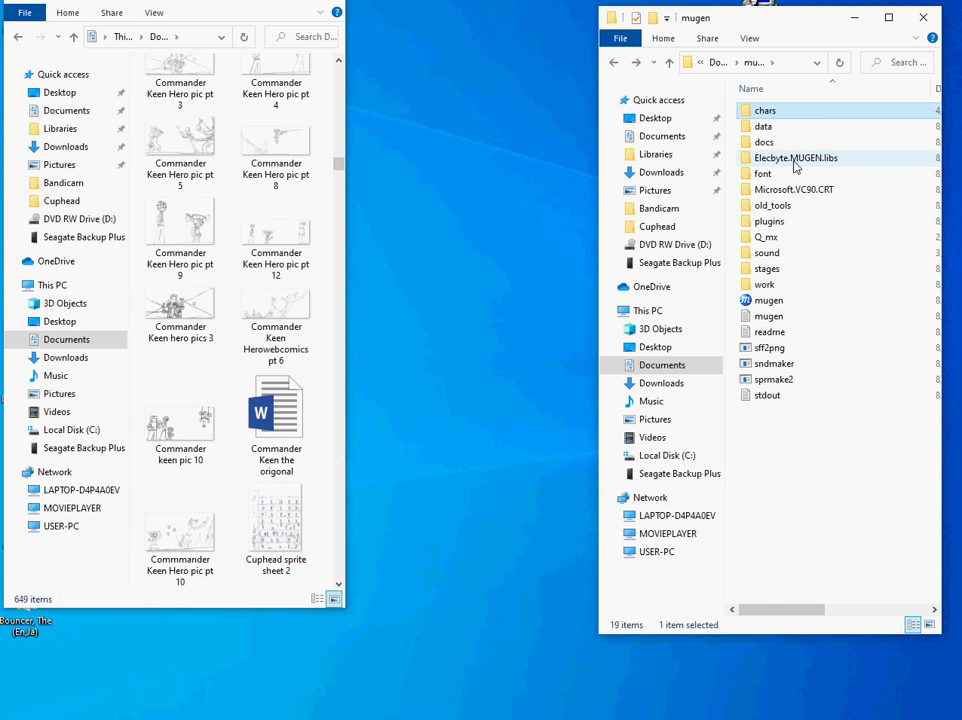
left_click(769, 128)
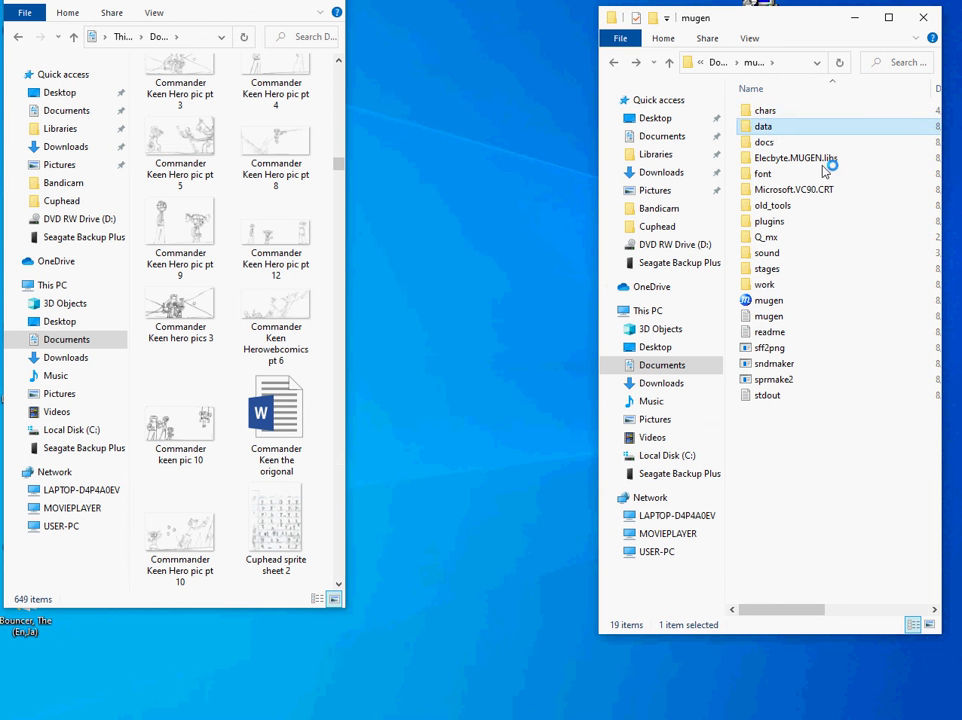
key("Return")
double_click(770, 284)
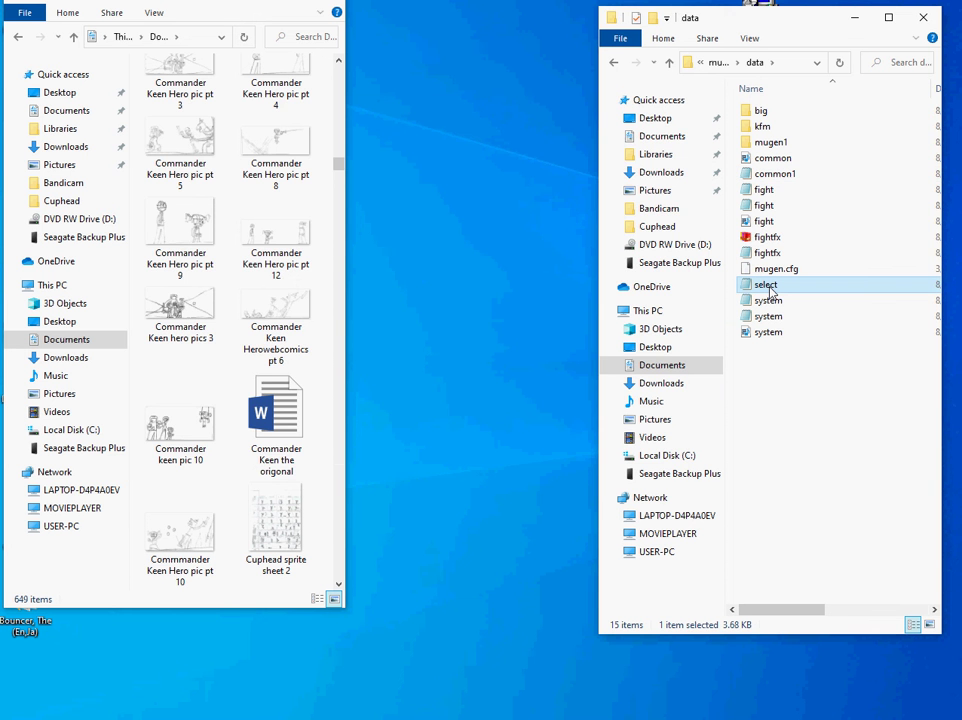
Copy the "SB,stages/kfm.def" entry from the character list in the select file.
scroll(377, 326, "down", 1)
scroll(378, 327, "down", 15)
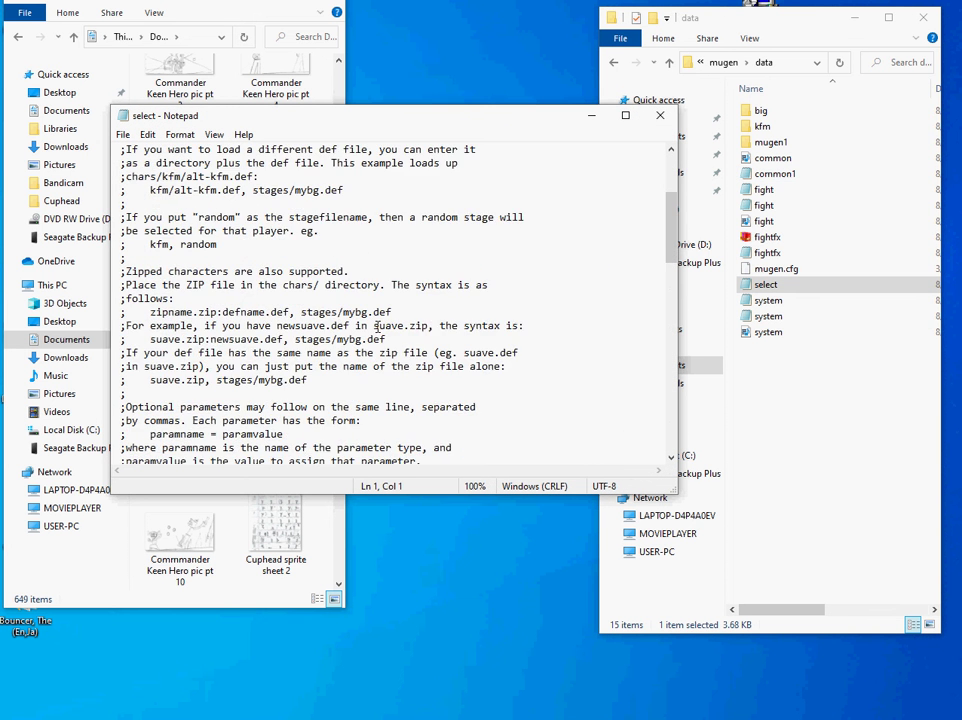
scroll(381, 328, "down", 2)
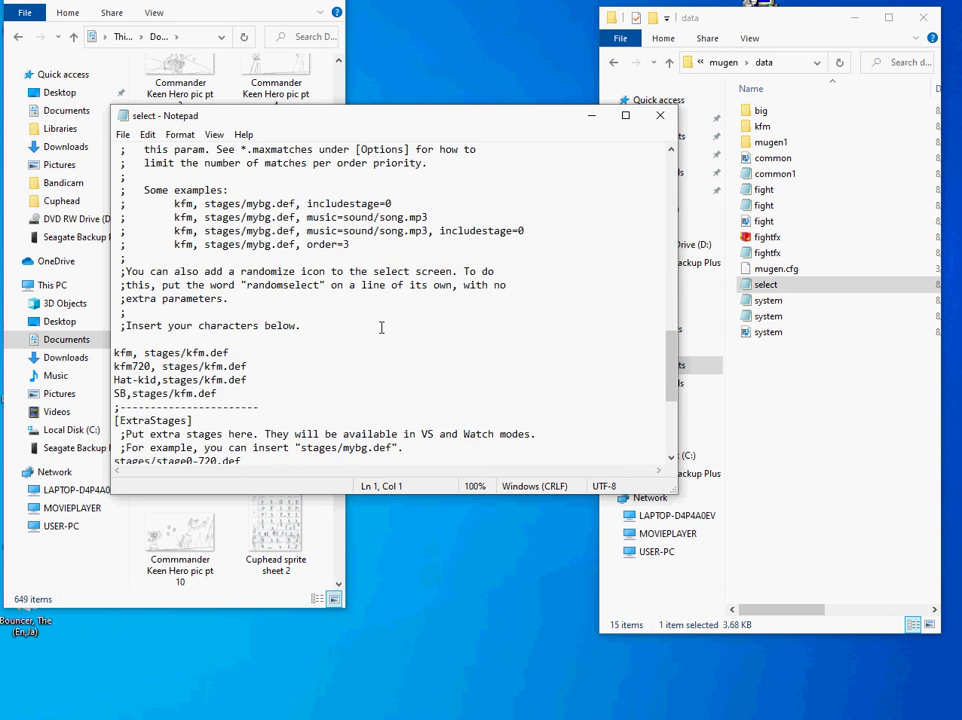
scroll(381, 327, "up", 1)
scroll(381, 327, "down", 2)
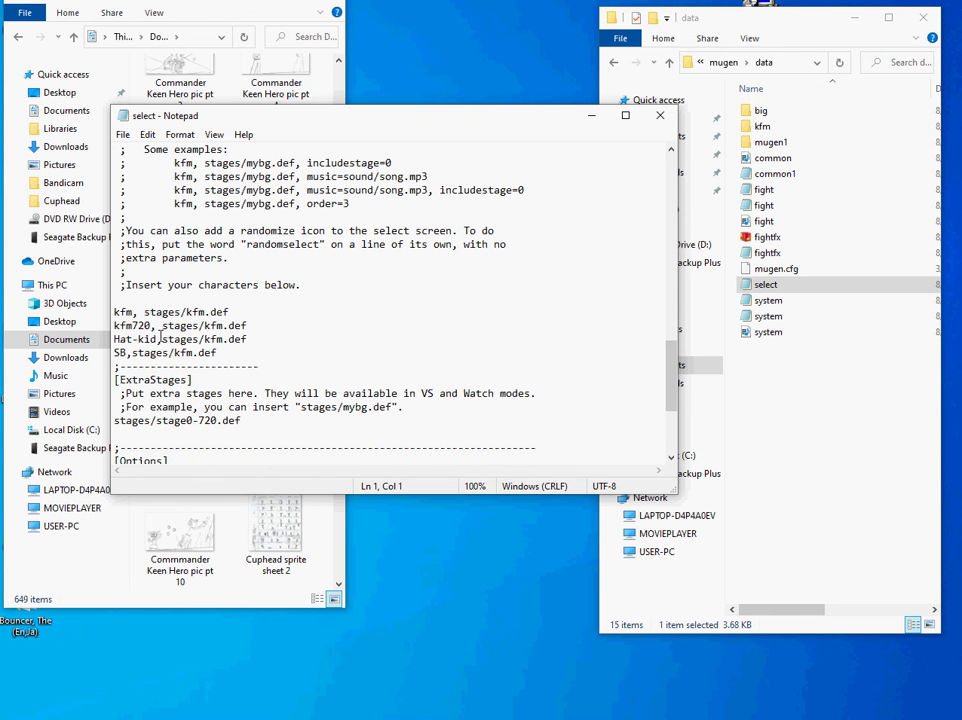
left_click(262, 352)
left_click_drag(115, 352, 212, 356)
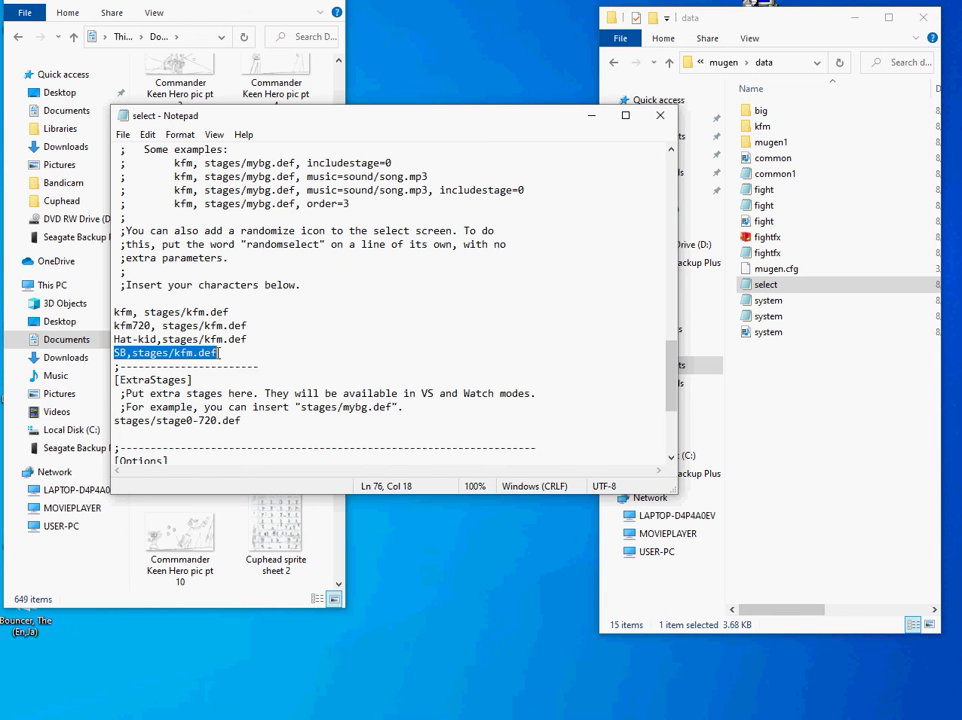
right_click(210, 357)
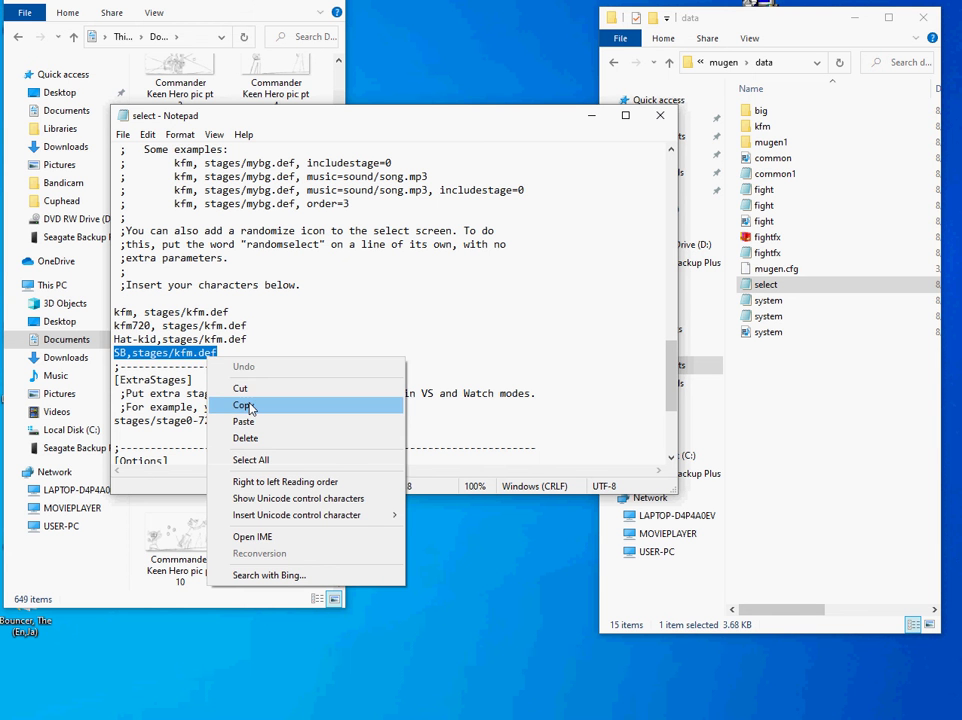
left_click(270, 405)
Paste the copied entry on a new line below SB and change its character name to Cuphead, giving "Cuphead,stages/kfm.def".
left_click(247, 365)
left_click(365, 356)
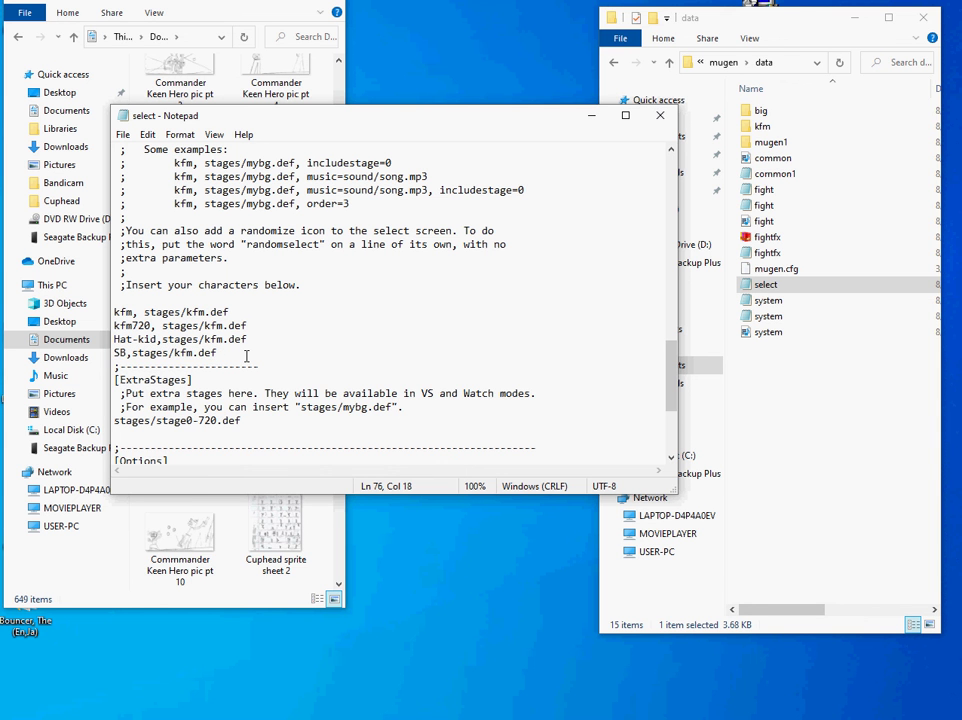
key("Return")
right_click(184, 369)
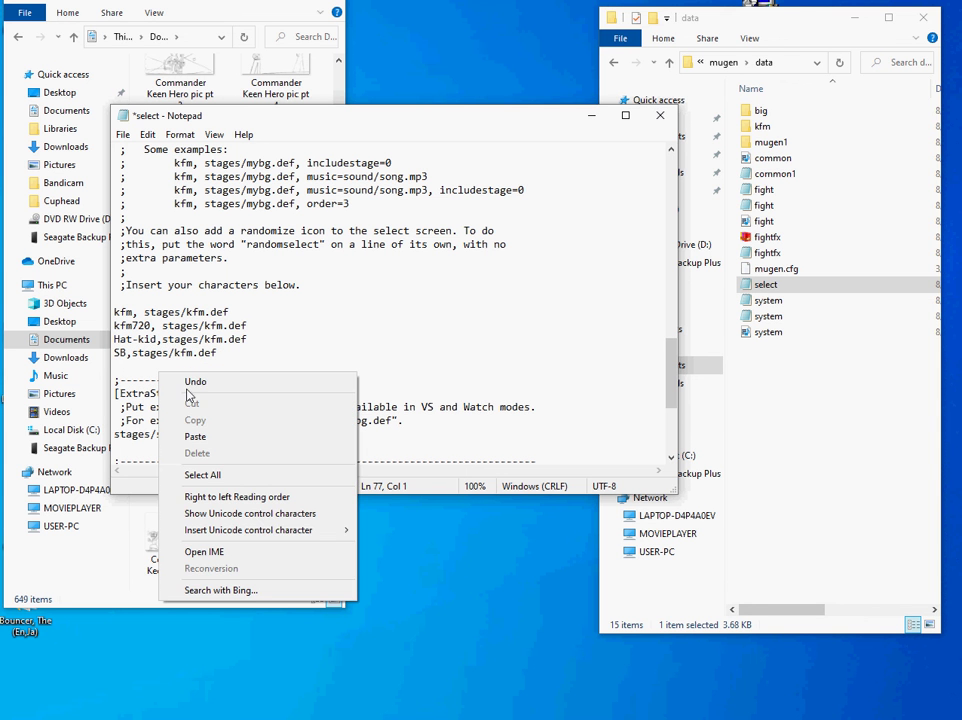
left_click(216, 439)
left_click_drag(129, 366, 113, 366)
type("Cup")
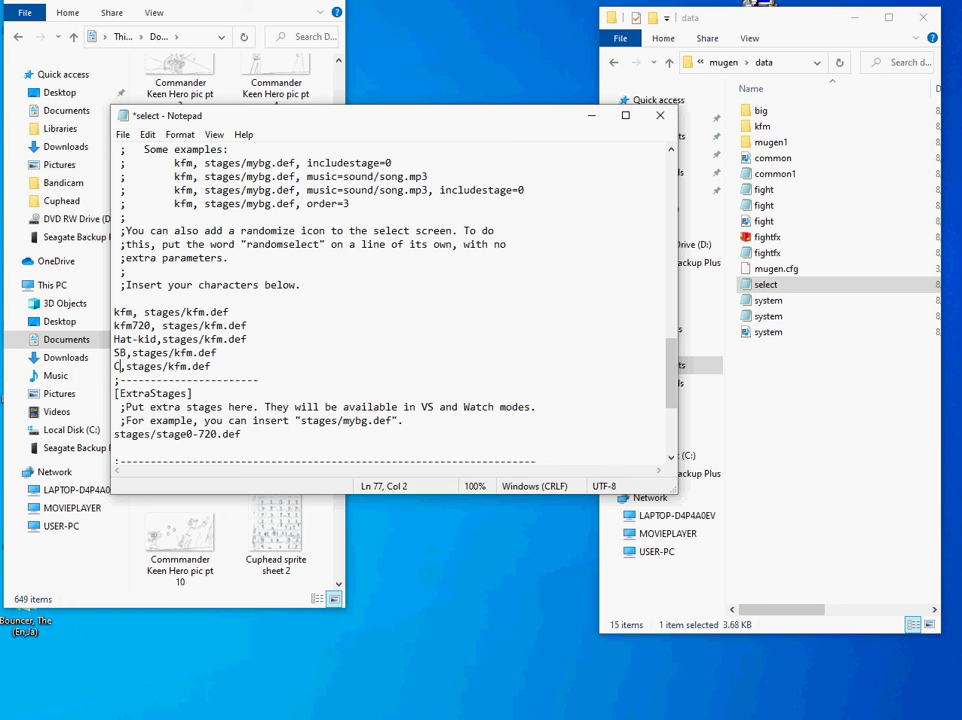
type("head")
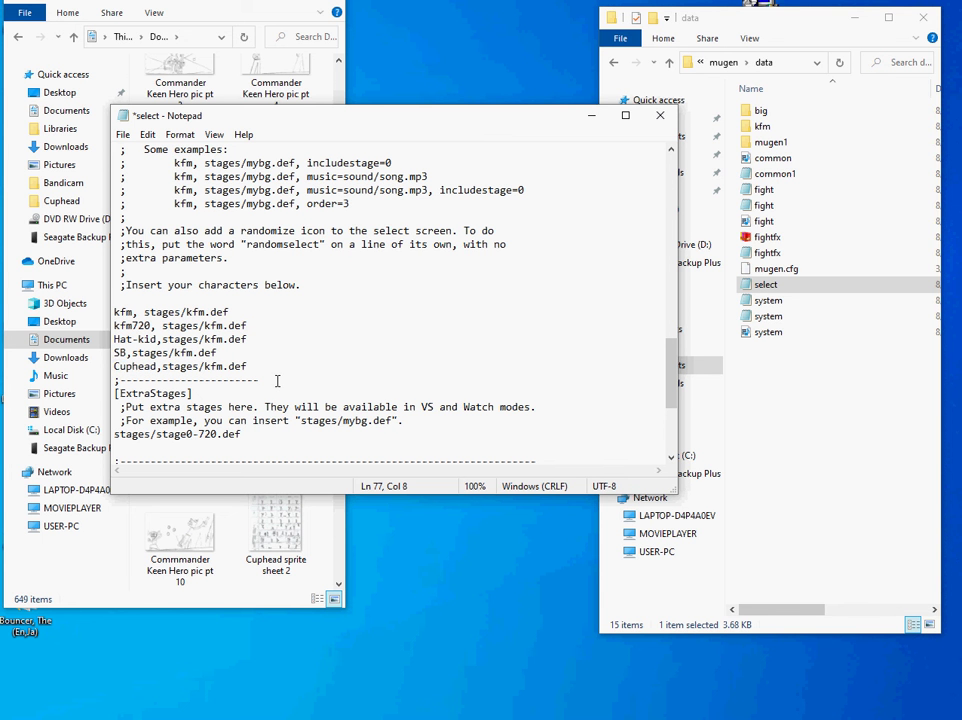
Save and close the select file, and launch MUGEN from the mugen folder.
left_click(123, 134)
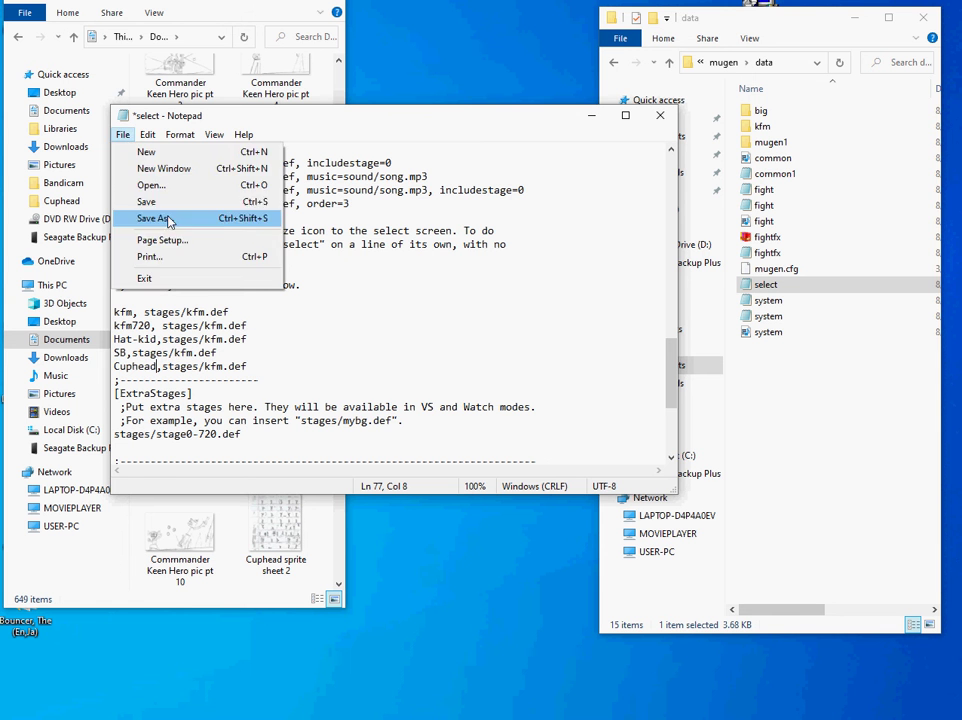
left_click(168, 200)
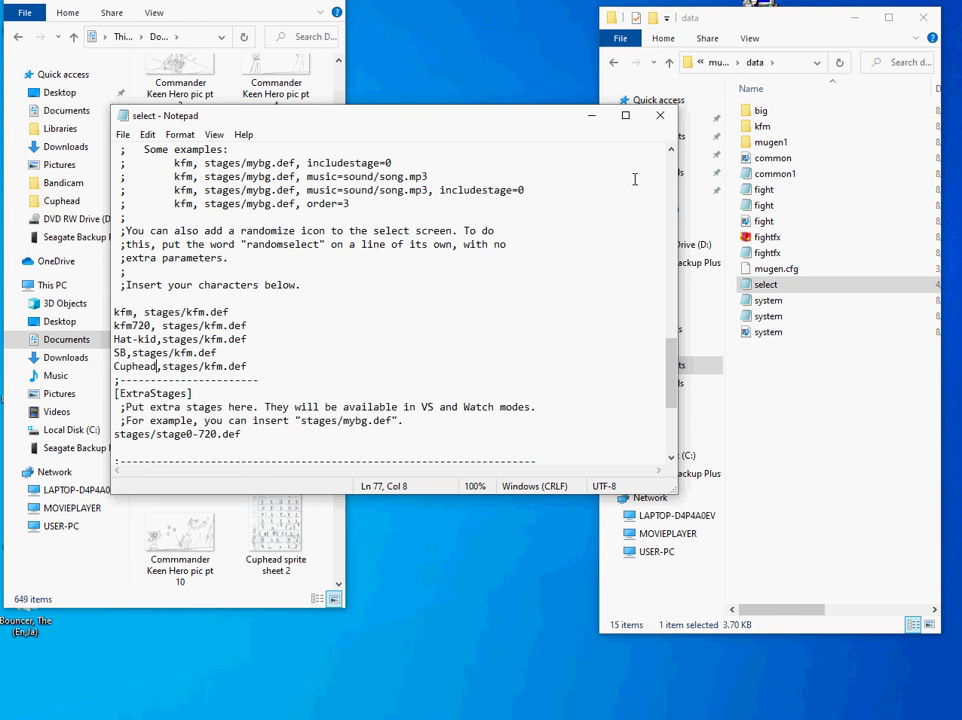
left_click(659, 115)
left_click(614, 62)
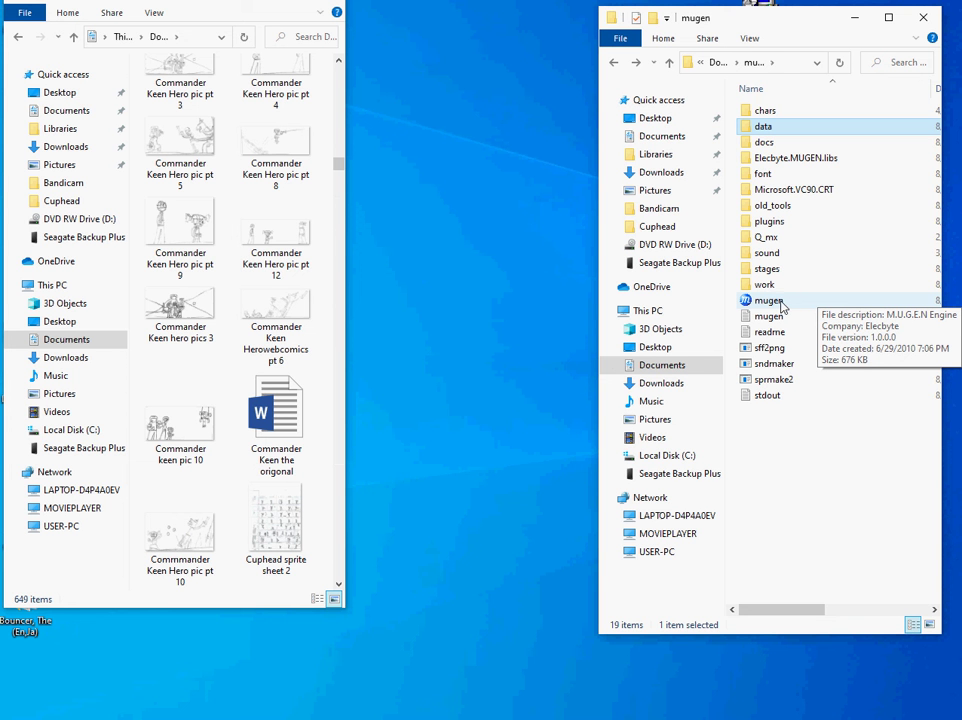
double_click(778, 302)
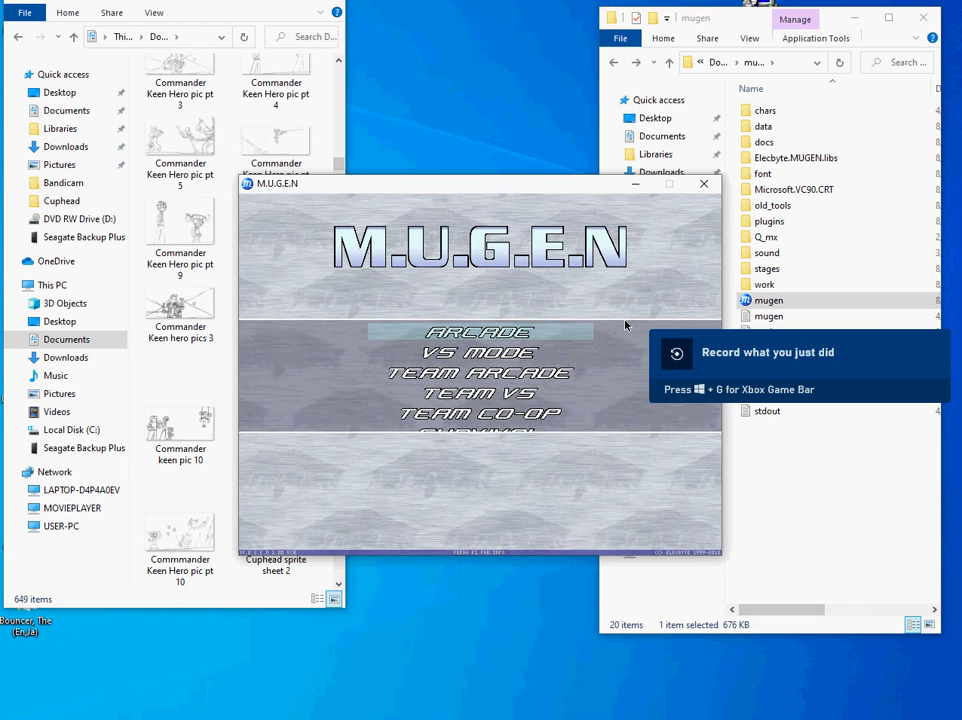
Test the new character by starting an Arcade match with Cuphead as the chosen fighter.
key("Down")
key("Down")
key("Up")
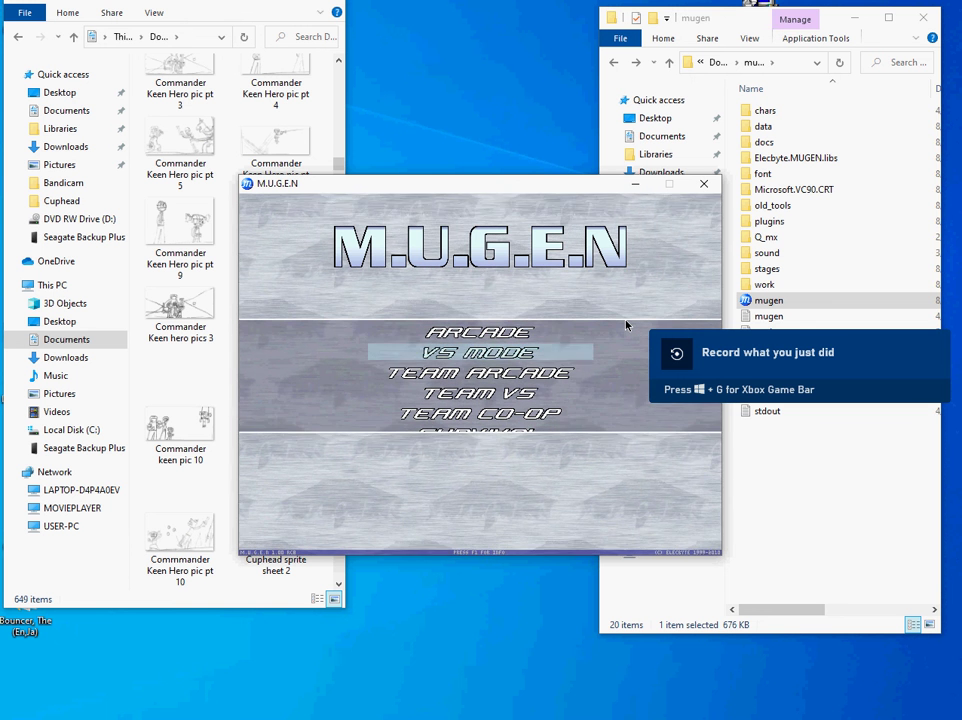
key("Down")
key("Up")
key("Up")
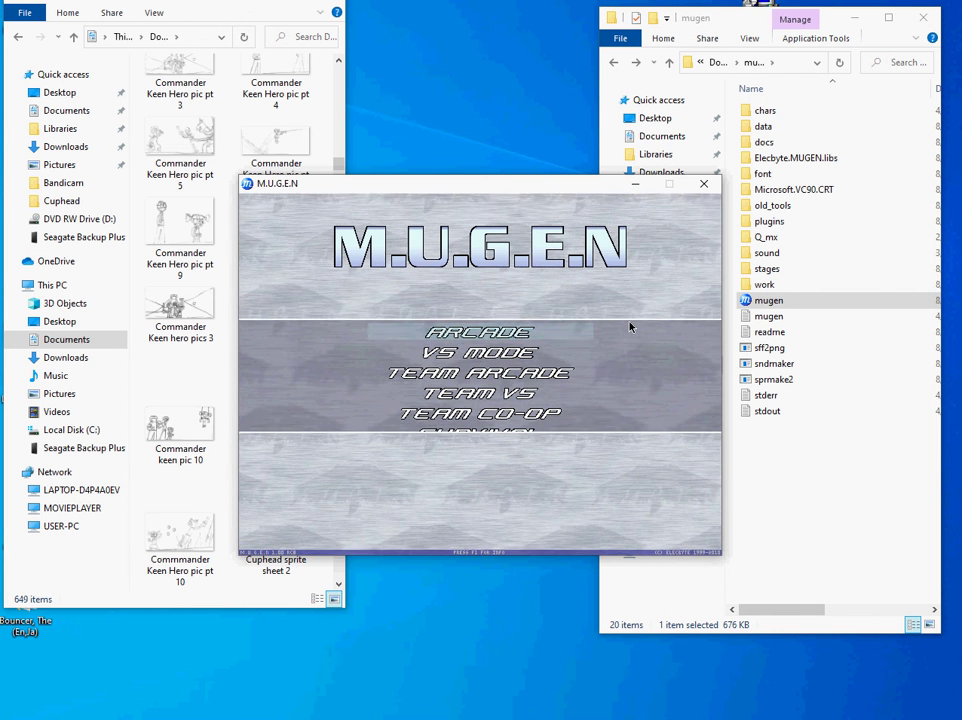
key("Return")
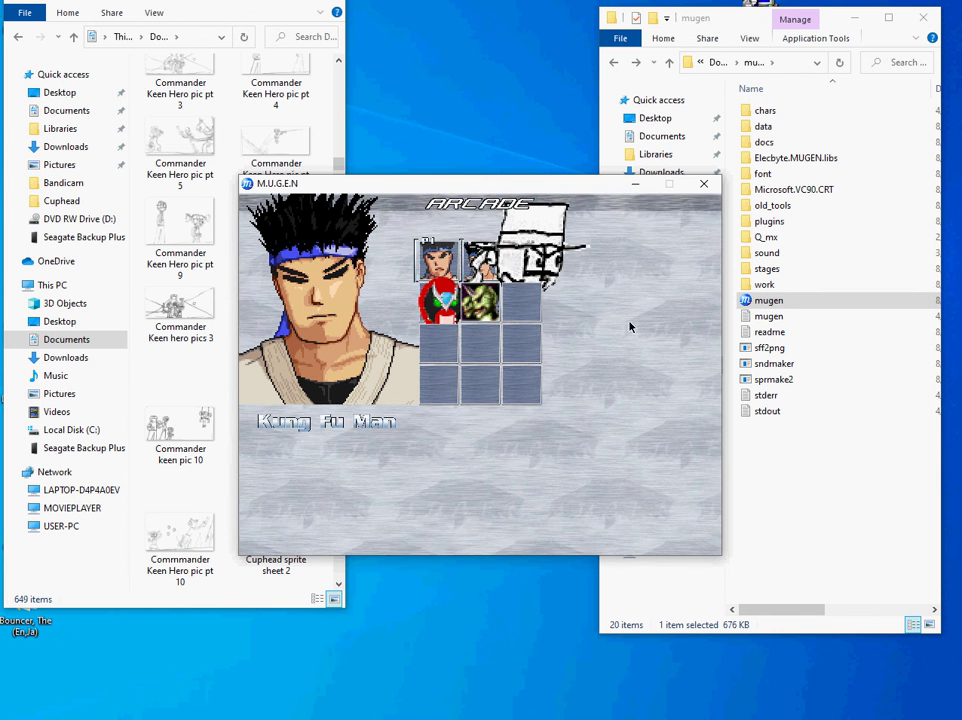
key("Down")
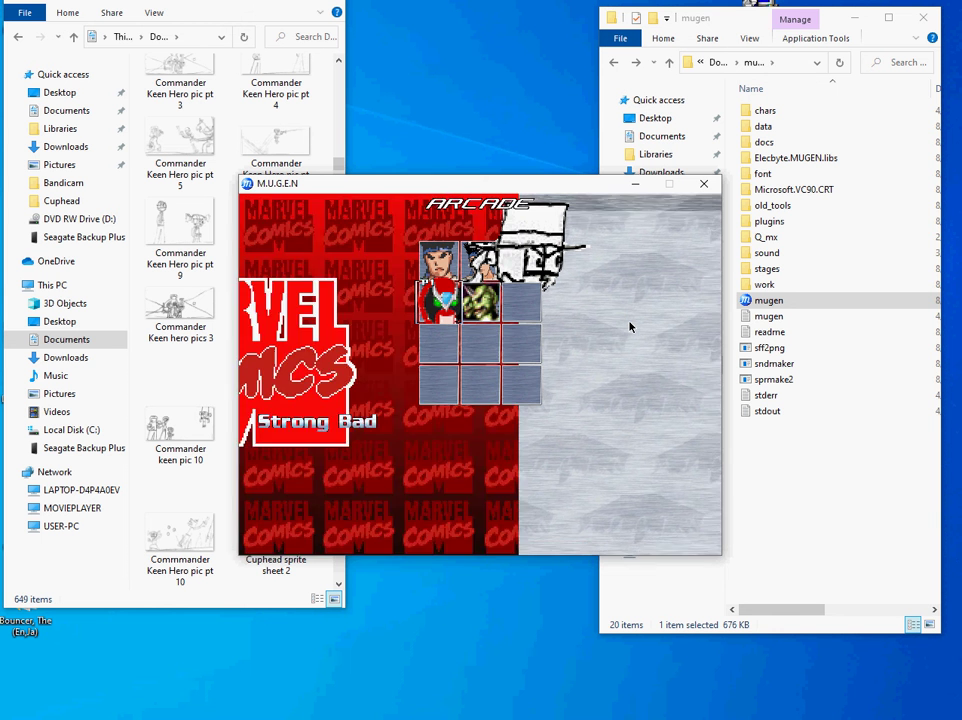
key("Right")
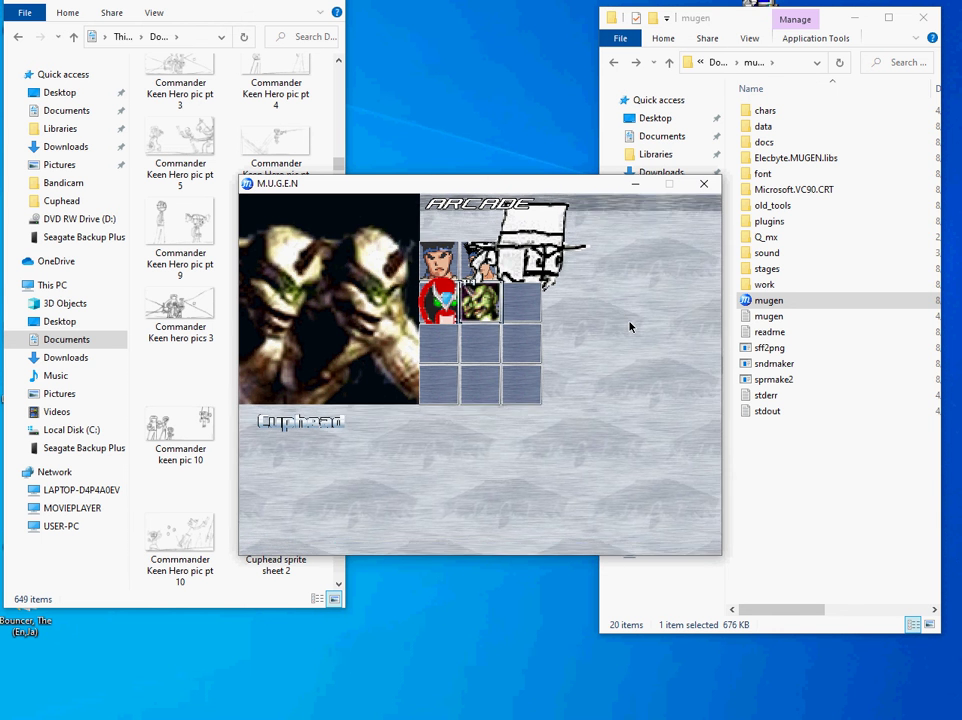
key("Return")
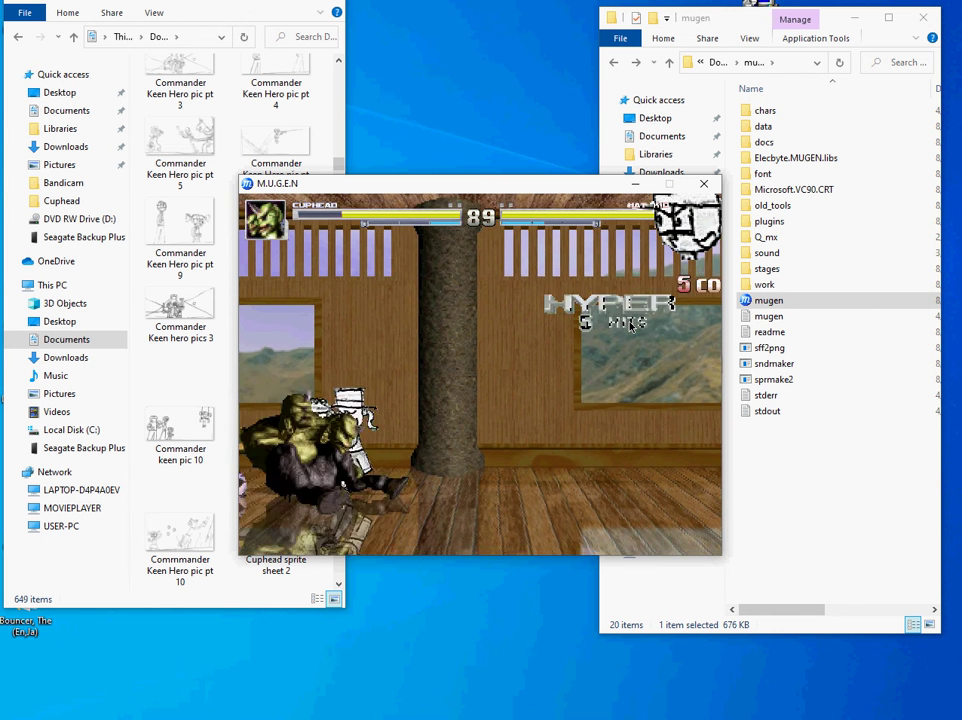
Quit the match and MUGEN, and close both open folder windows.
key("Escape")
key("Escape")
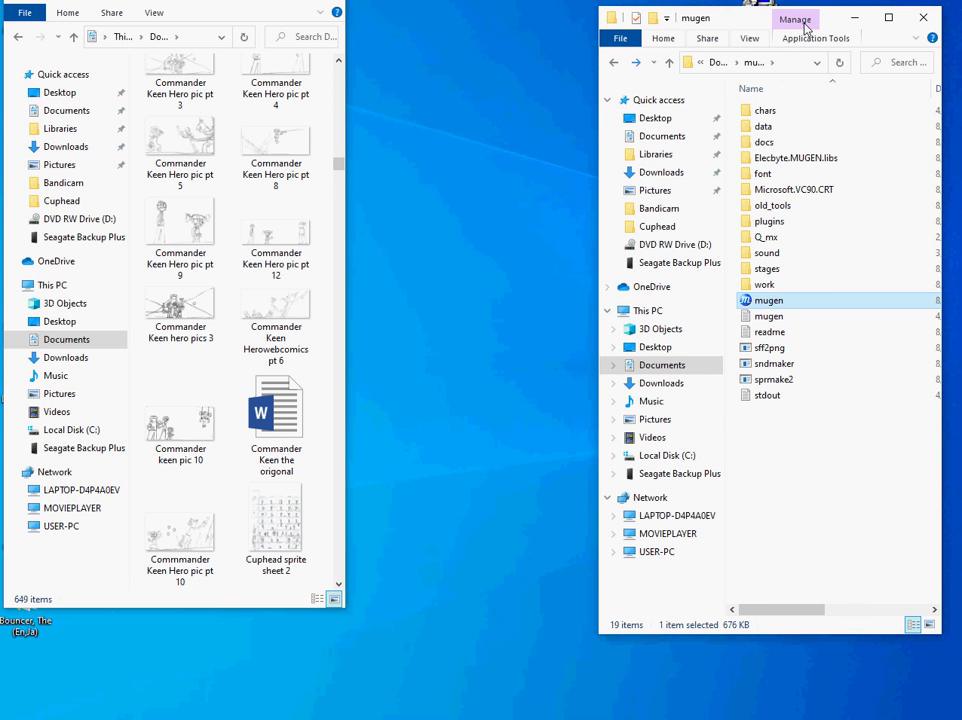
left_click(919, 19)
left_click(336, 12)
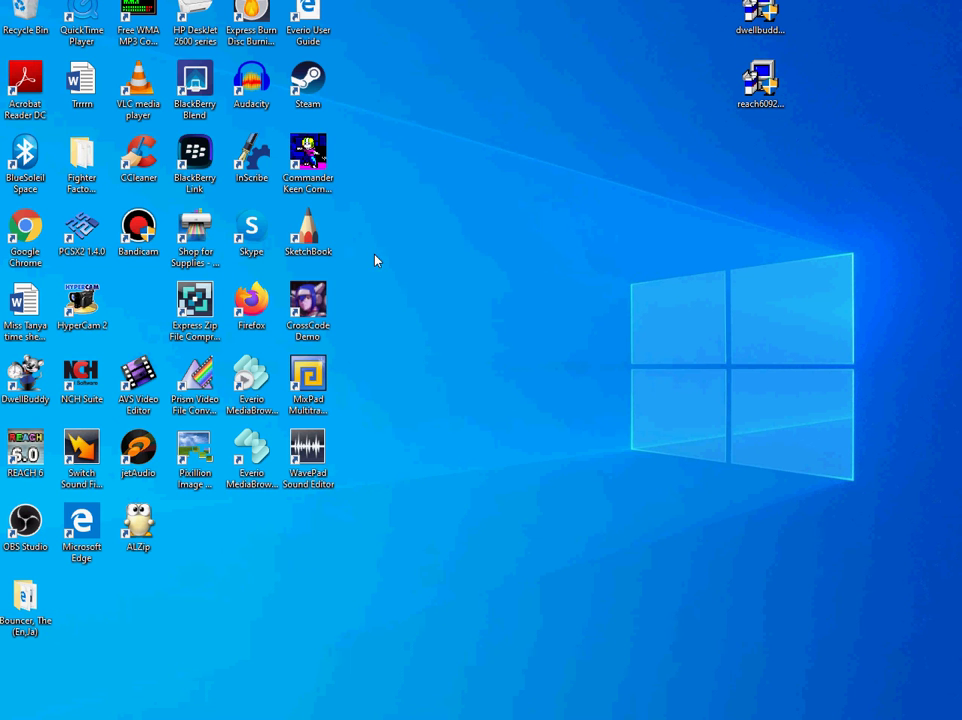
Launch Fighter Factory (ff32) from its desktop folder and open the Cuphead definition file from mugen's chars/Cuphead folder.
double_click(105, 168)
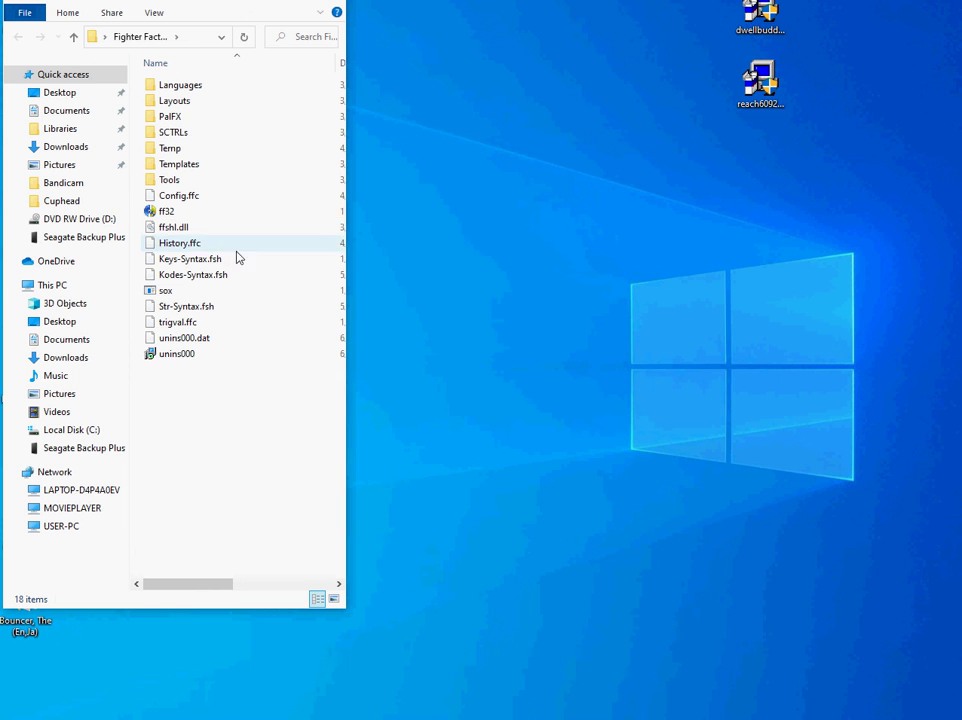
double_click(166, 213)
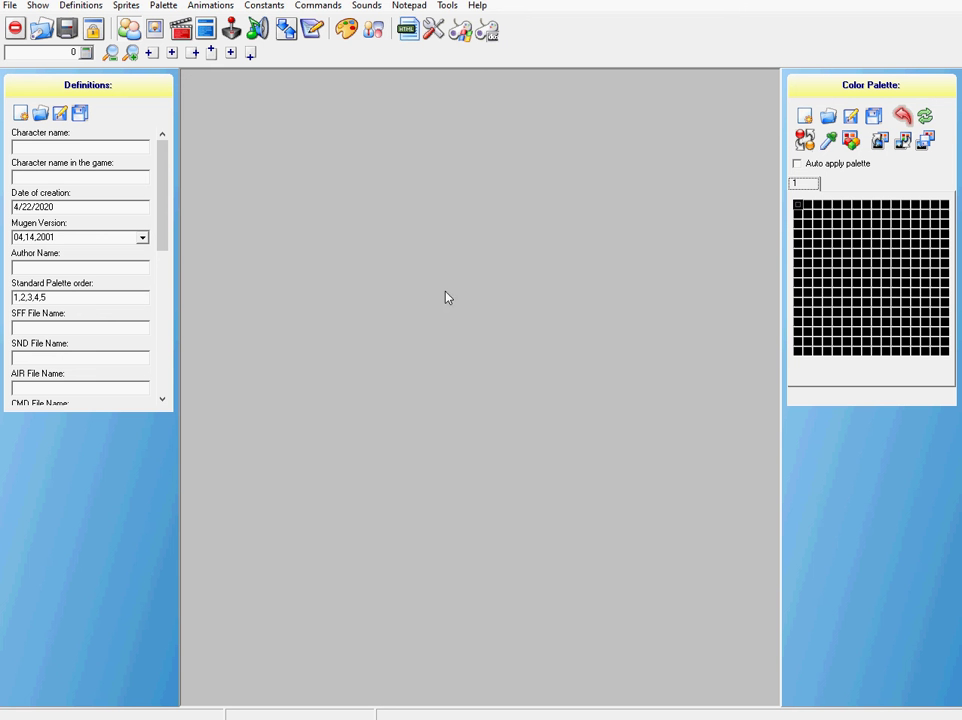
left_click(12, 6)
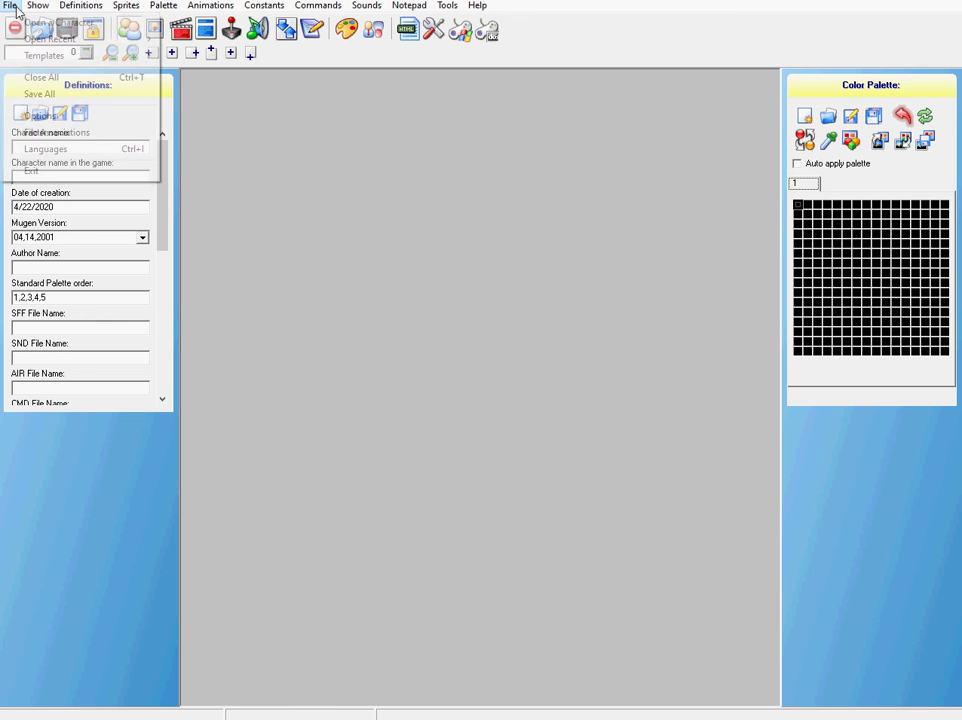
left_click(47, 22)
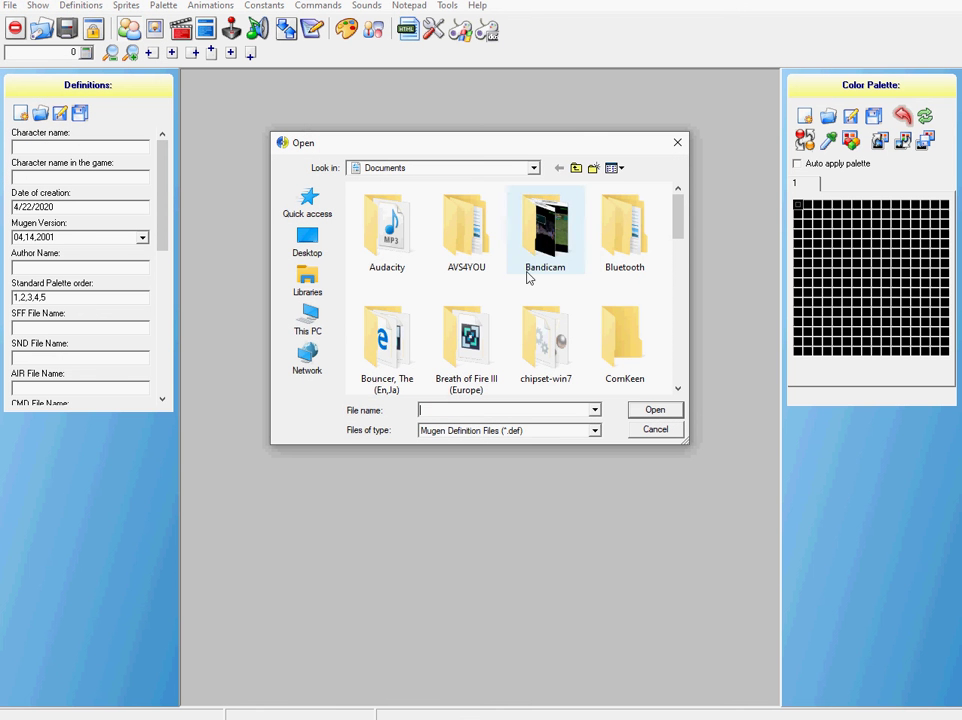
scroll(600, 348, "down", 1)
scroll(600, 348, "down", 2)
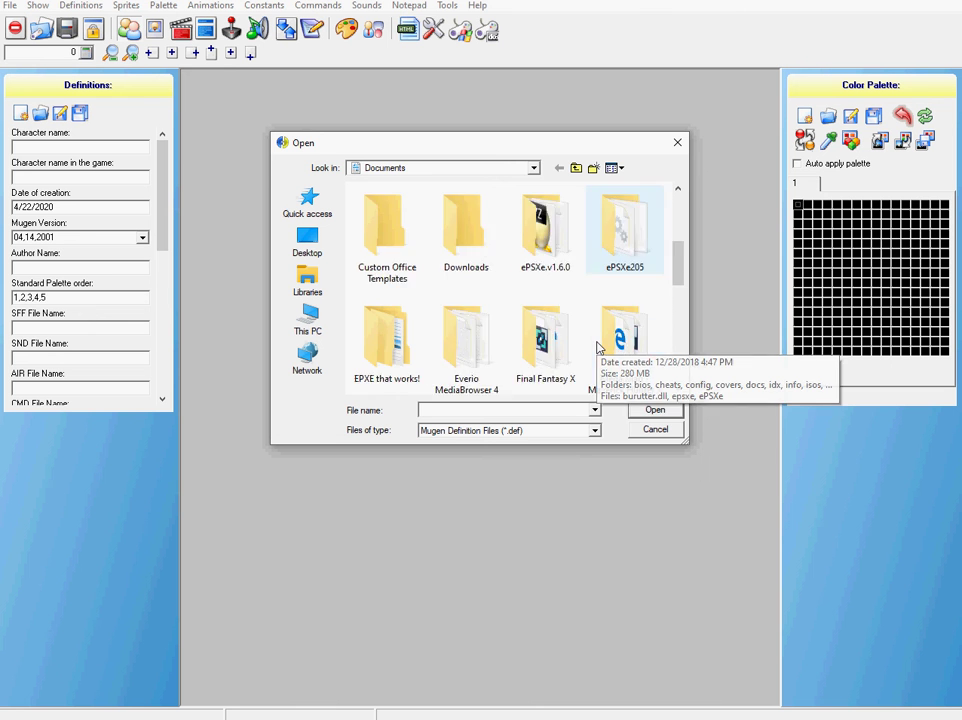
double_click(458, 346)
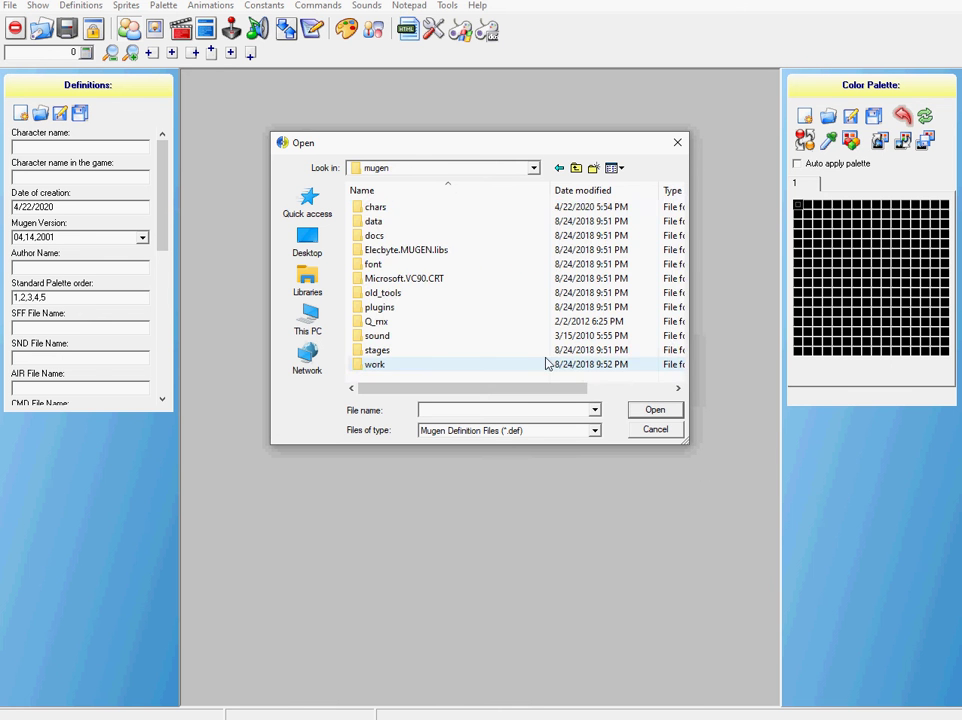
double_click(391, 207)
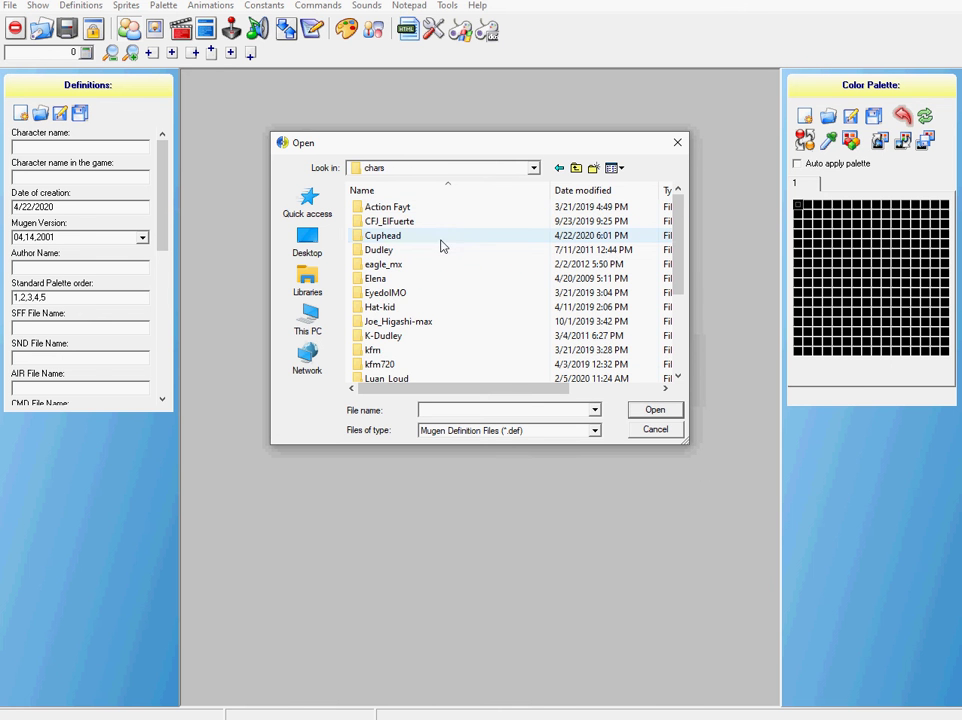
double_click(383, 235)
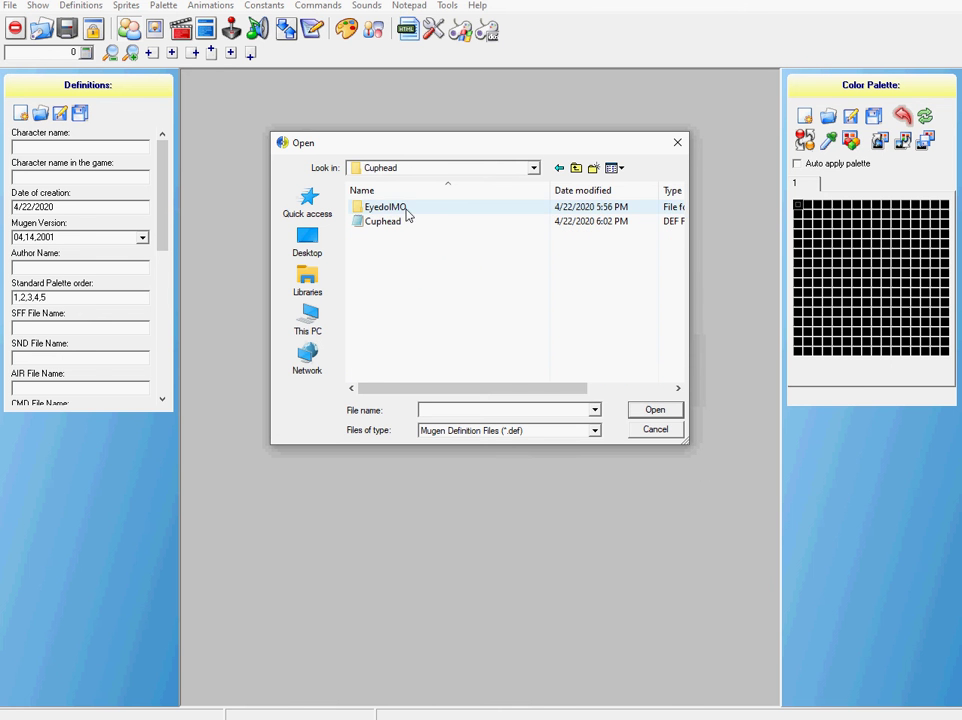
left_click(400, 221)
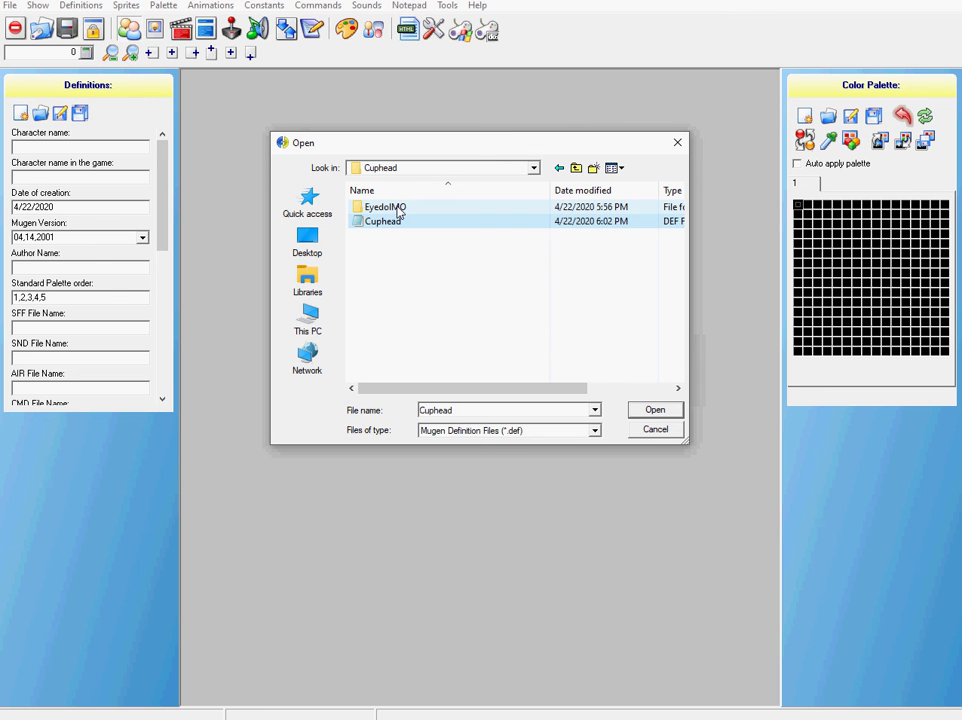
left_click(653, 410)
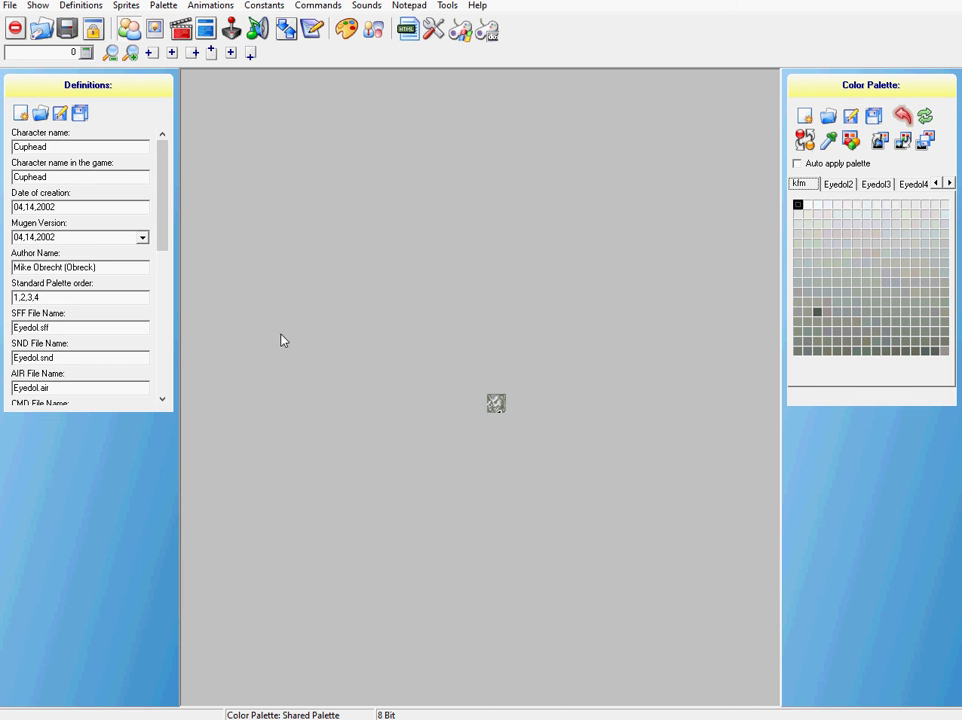
Show the character's sprites and step between the first and second ones to examine them.
left_click(156, 31)
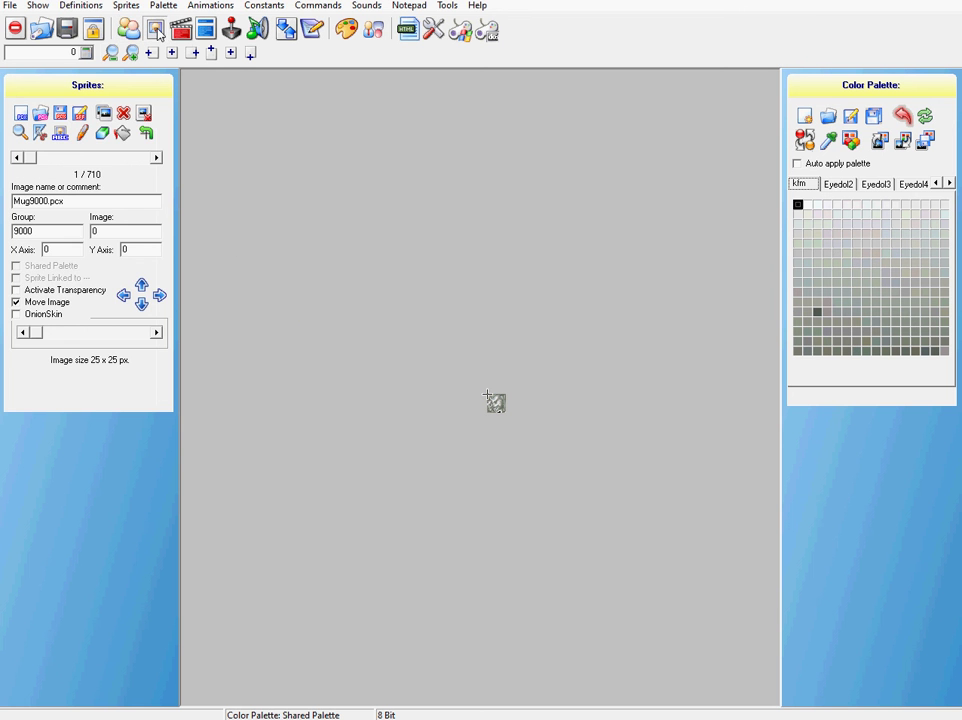
left_click(156, 158)
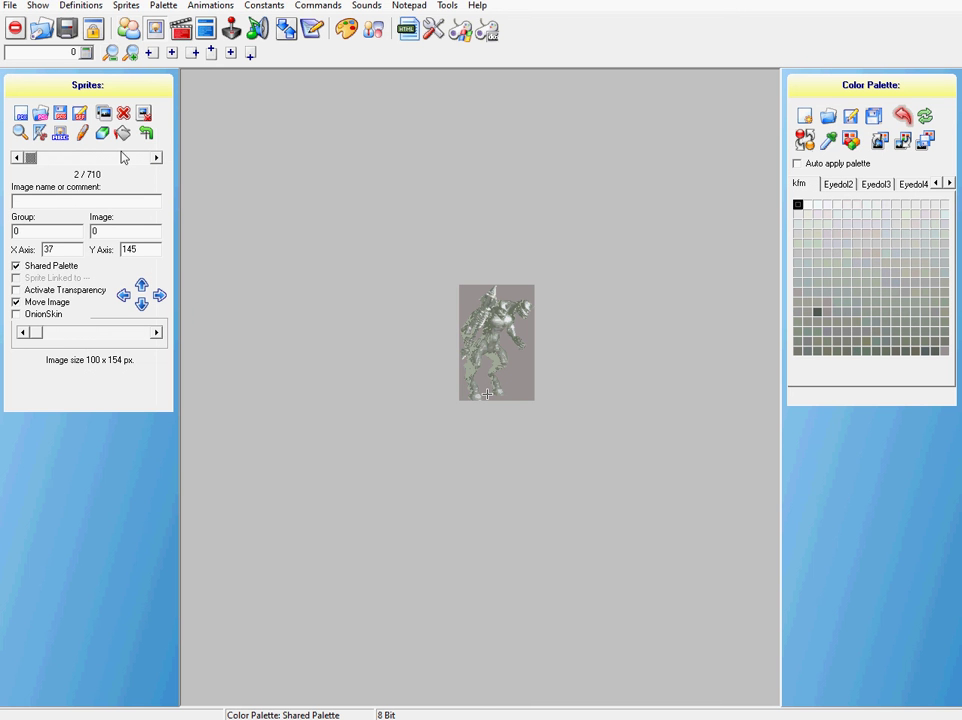
left_click(18, 158)
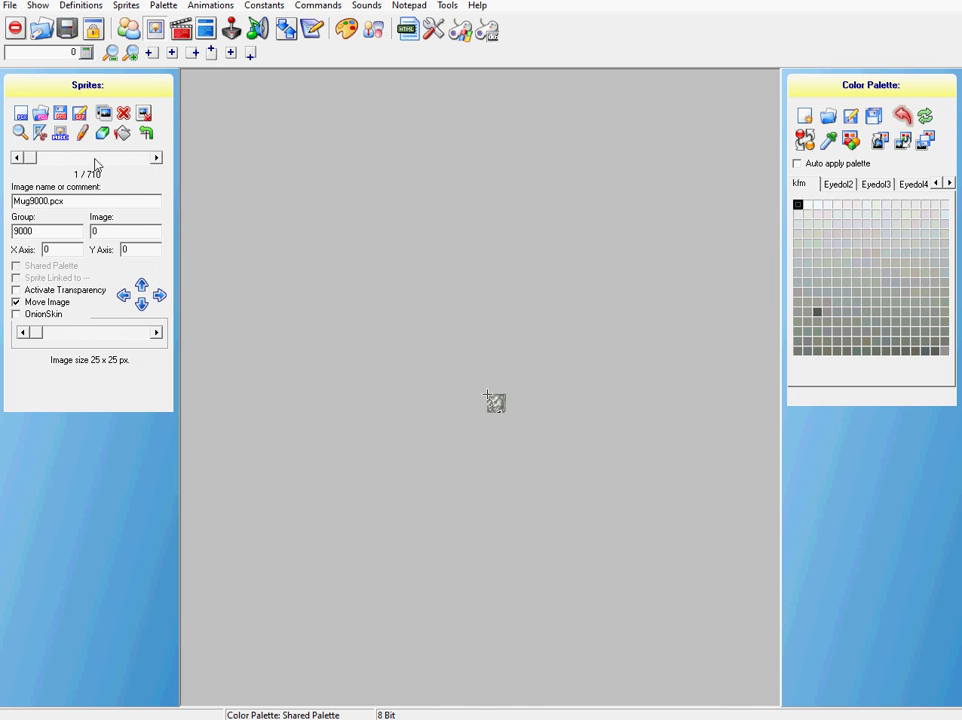
left_click(157, 159)
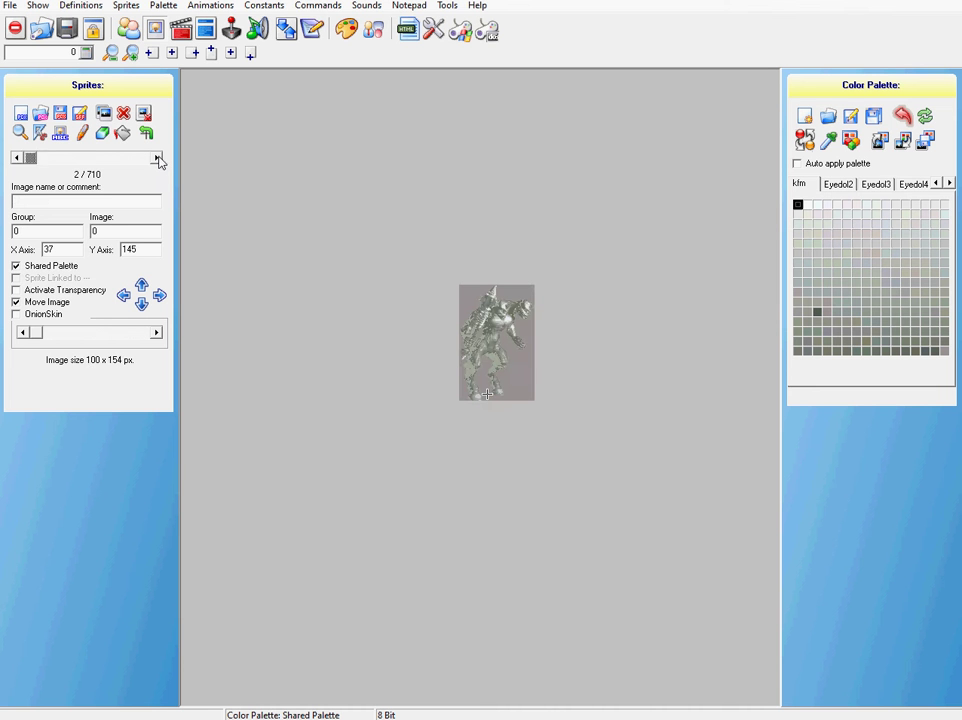
Step through the character's first sprites to examine the original frames, and return to sprite 1.
left_click(157, 159)
left_click(157, 159)
left_click(157, 159)
left_click(157, 159)
left_click(157, 159)
left_click(157, 159)
left_click(157, 159)
left_click_drag(157, 159, 157, 159)
left_click_drag(18, 158, 19, 158)
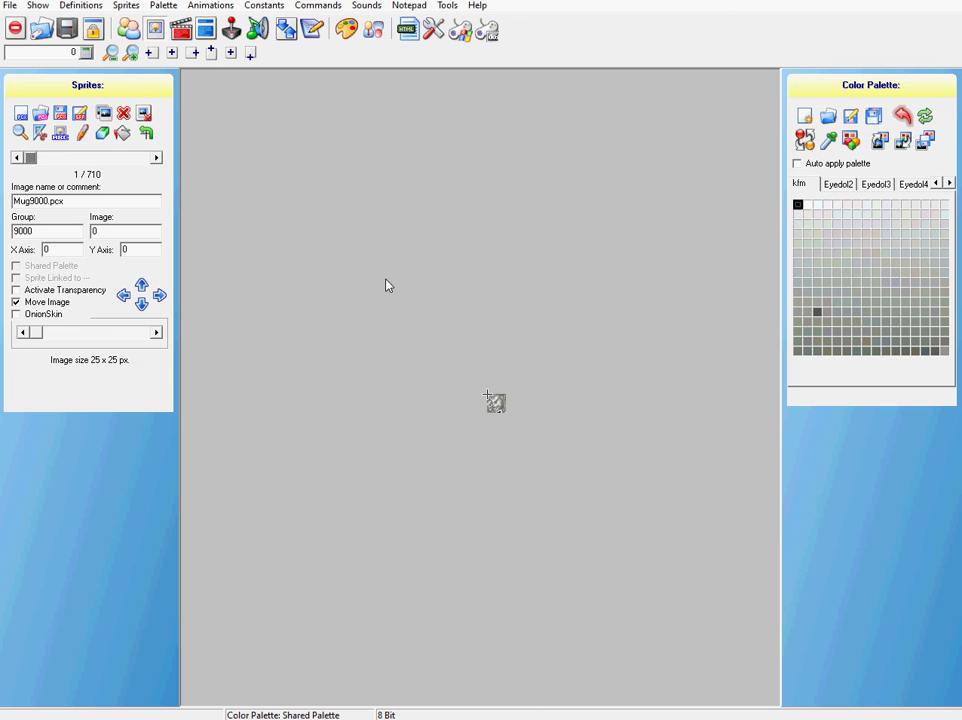
Replace the image of the first sprite (group 9000, image 0) with the "Cup head small pic" PCX file from the Cuphead folder.
left_click(41, 115)
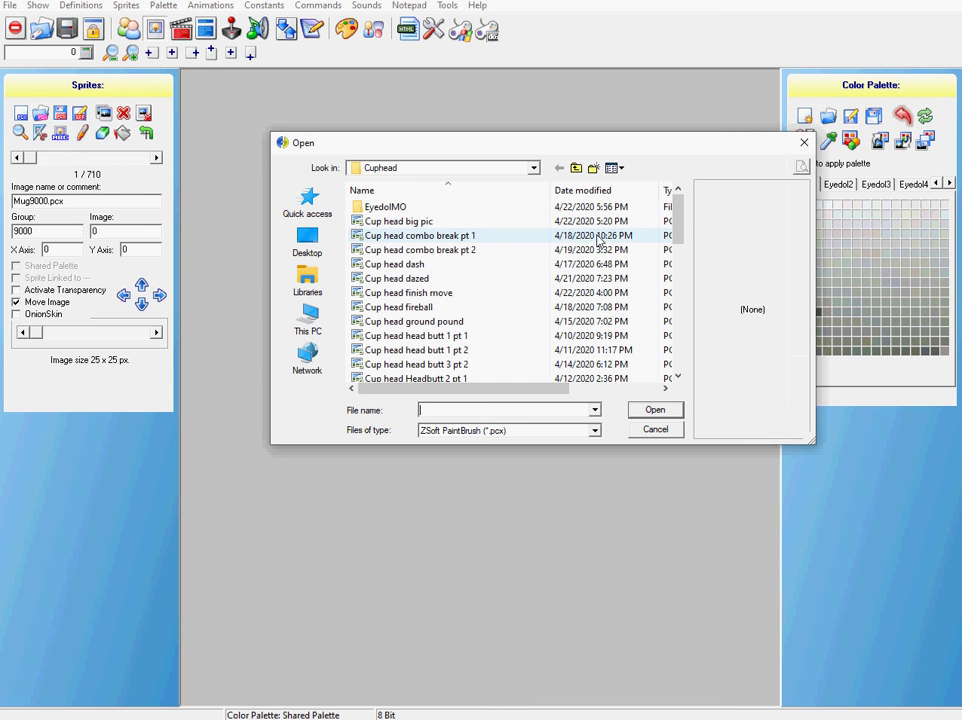
left_click(430, 223)
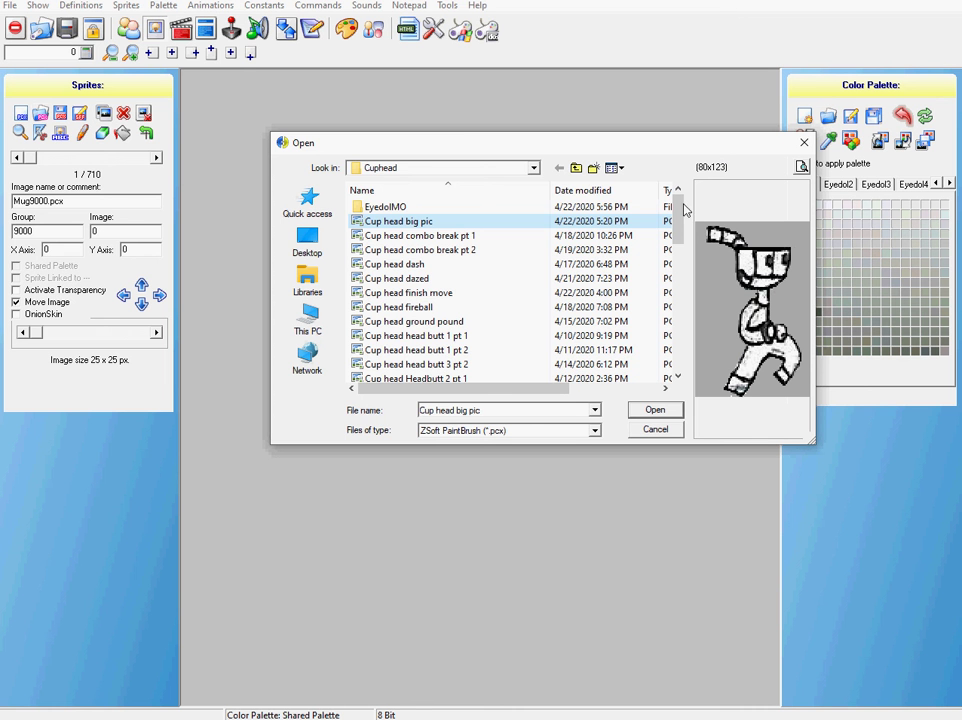
left_click_drag(681, 232, 672, 365)
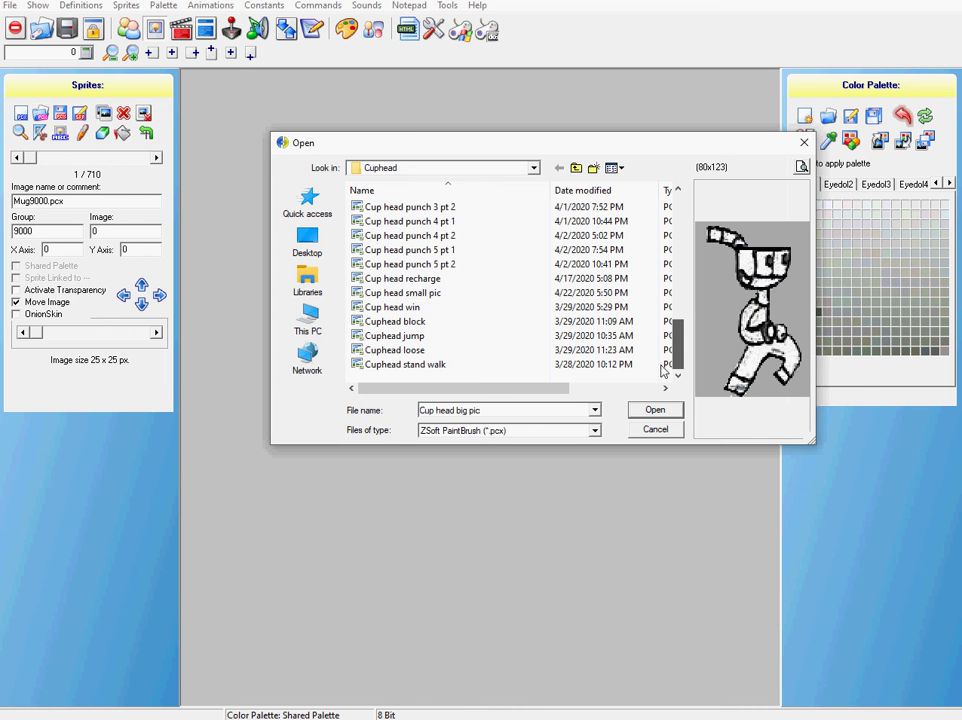
left_click(436, 296)
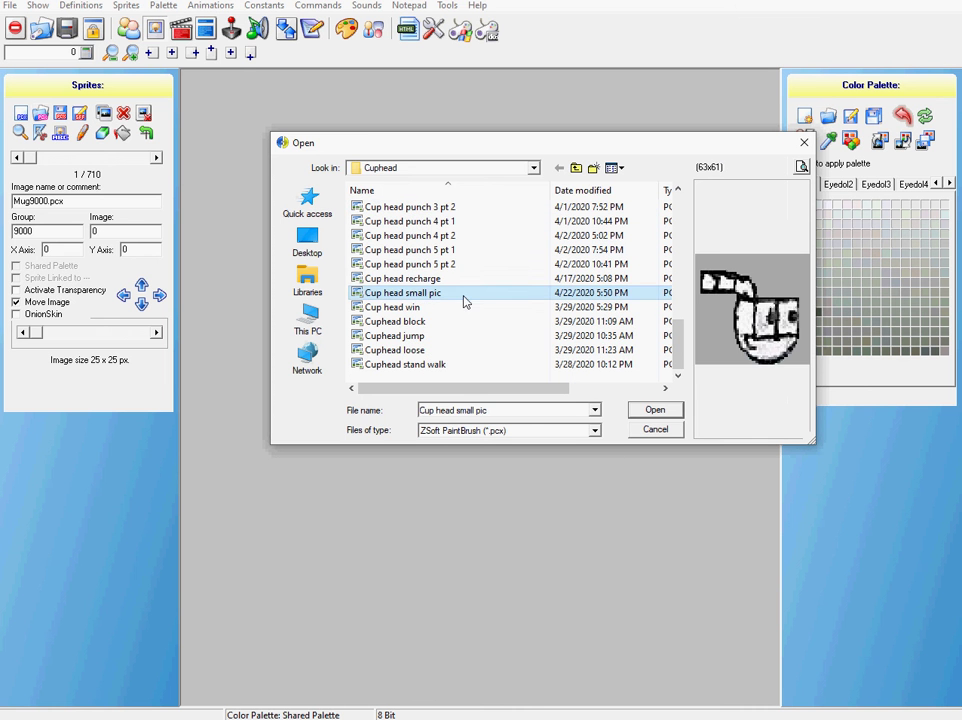
left_click(652, 414)
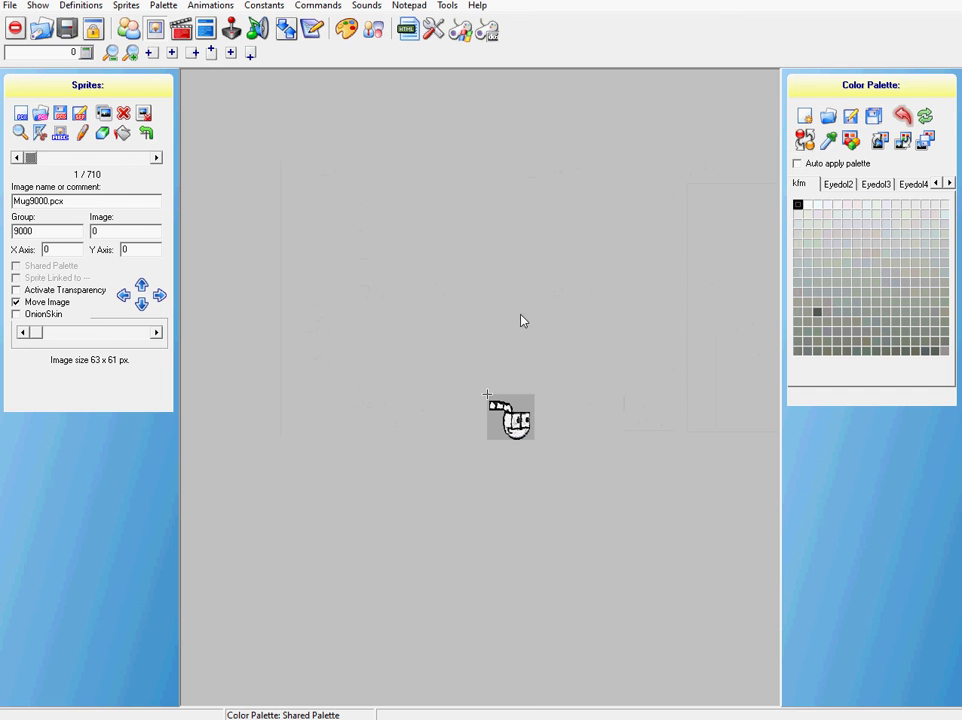
Step back and forth between the replaced portrait and the following sprites to compare how their colours are displayed.
left_click(156, 158)
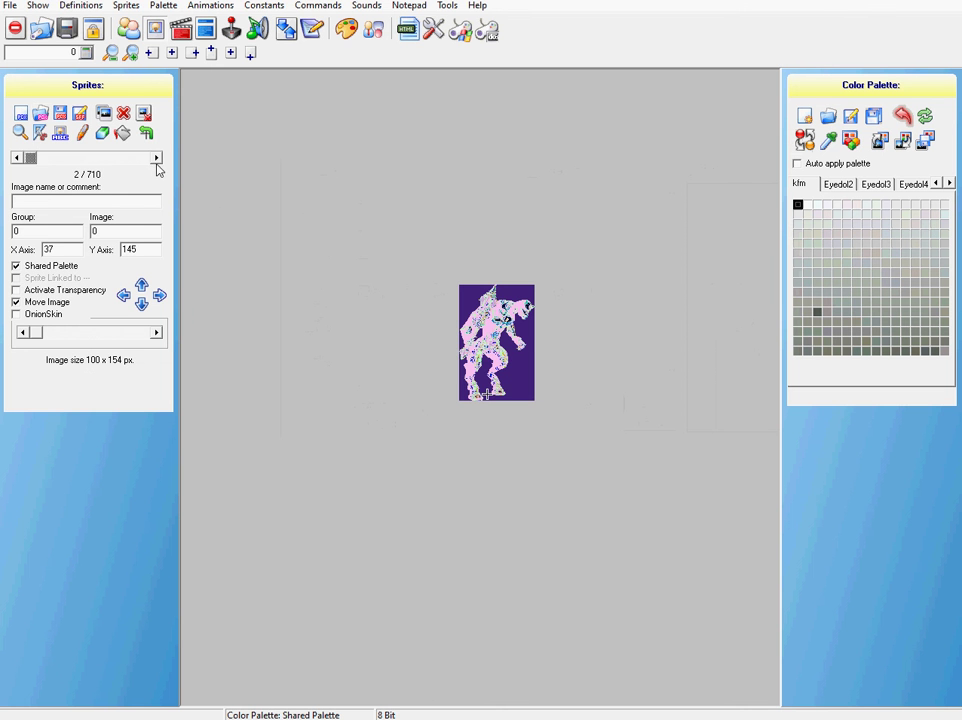
left_click(16, 158)
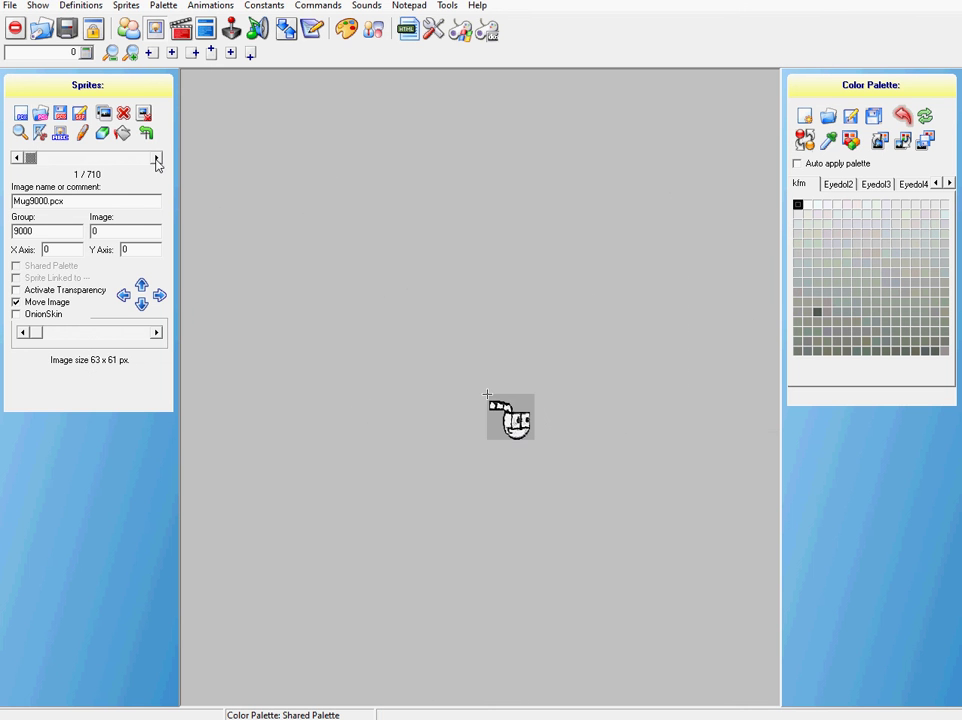
left_click(156, 158)
left_click(156, 158)
left_click(156, 158)
left_click(16, 158)
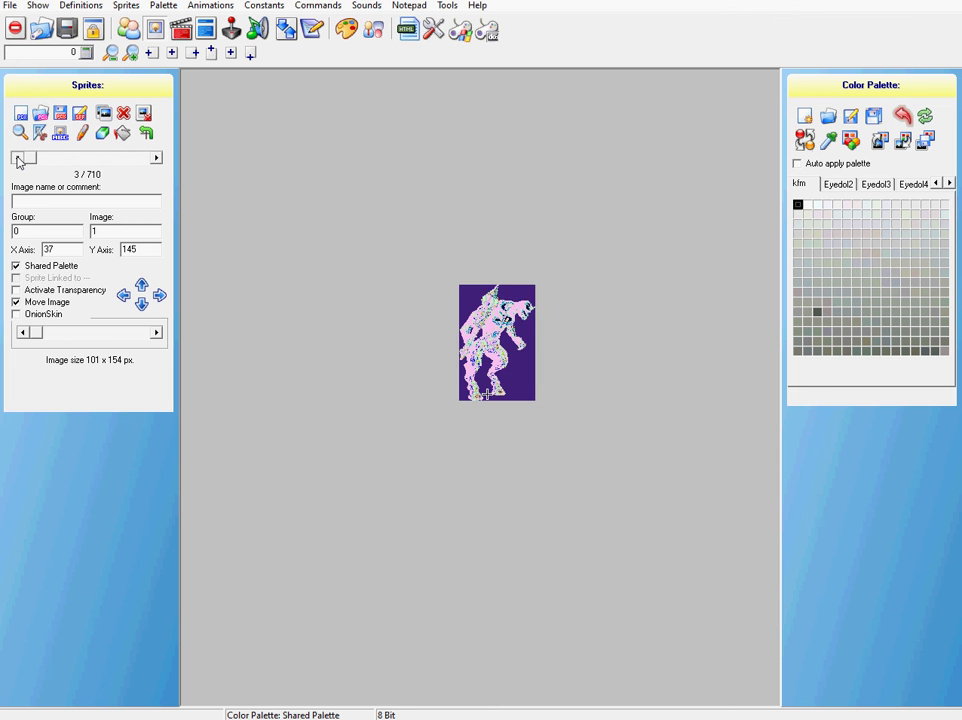
left_click(16, 158)
left_click(16, 158)
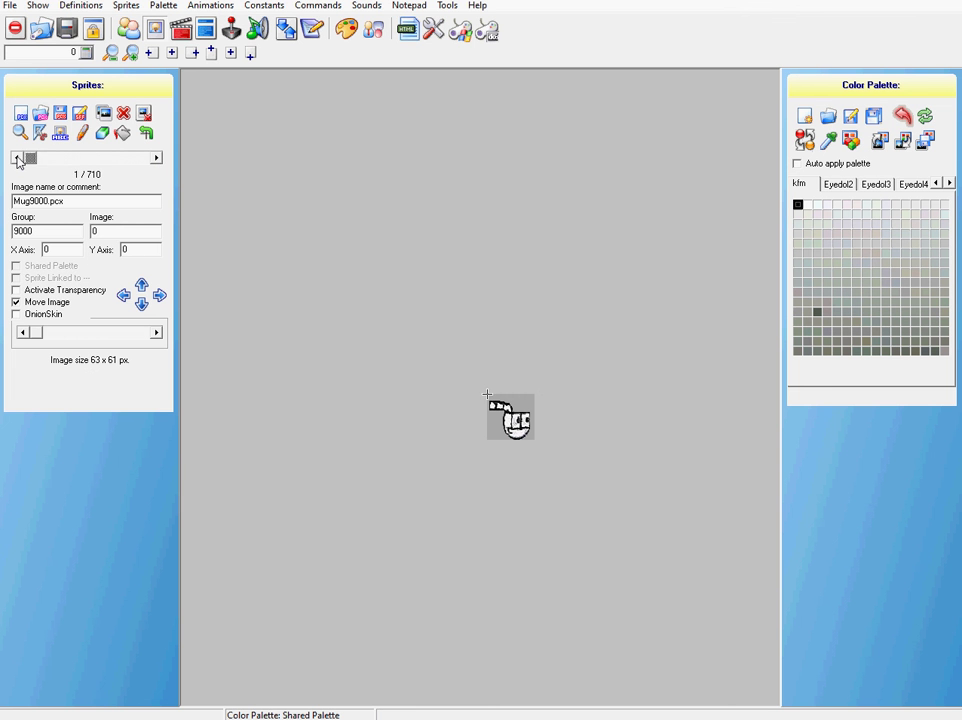
left_click(156, 158)
left_click(16, 158)
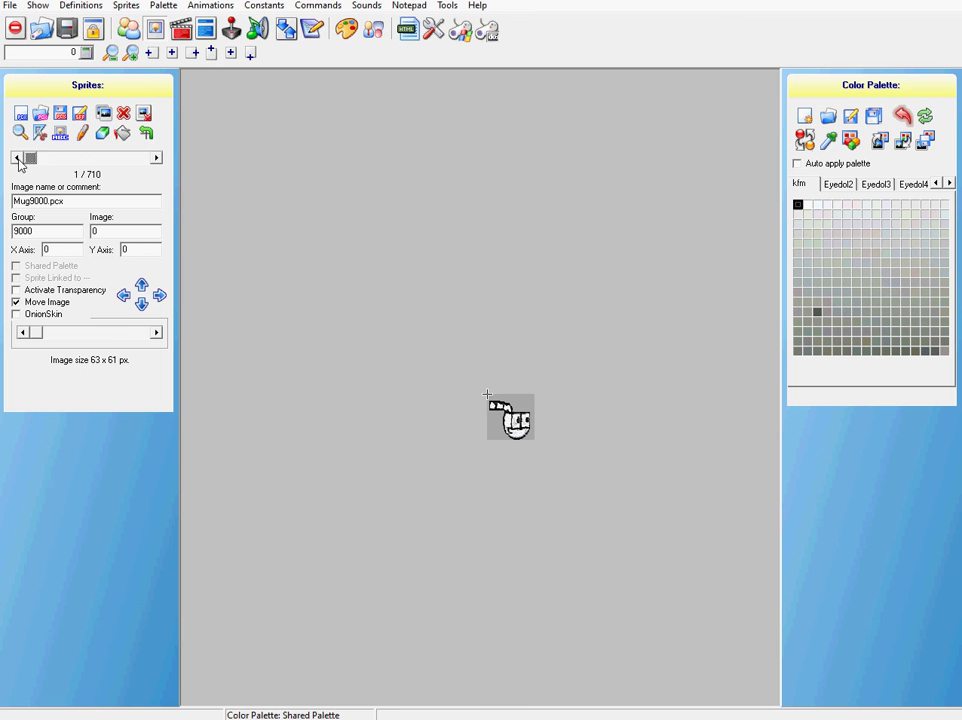
left_click(155, 162)
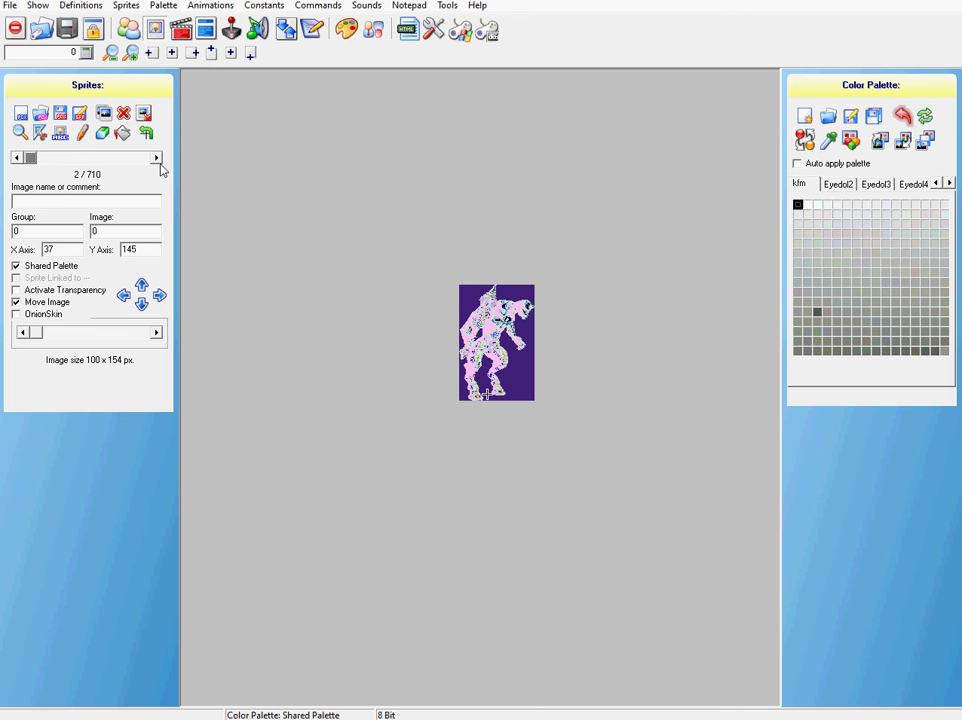
left_click(17, 158)
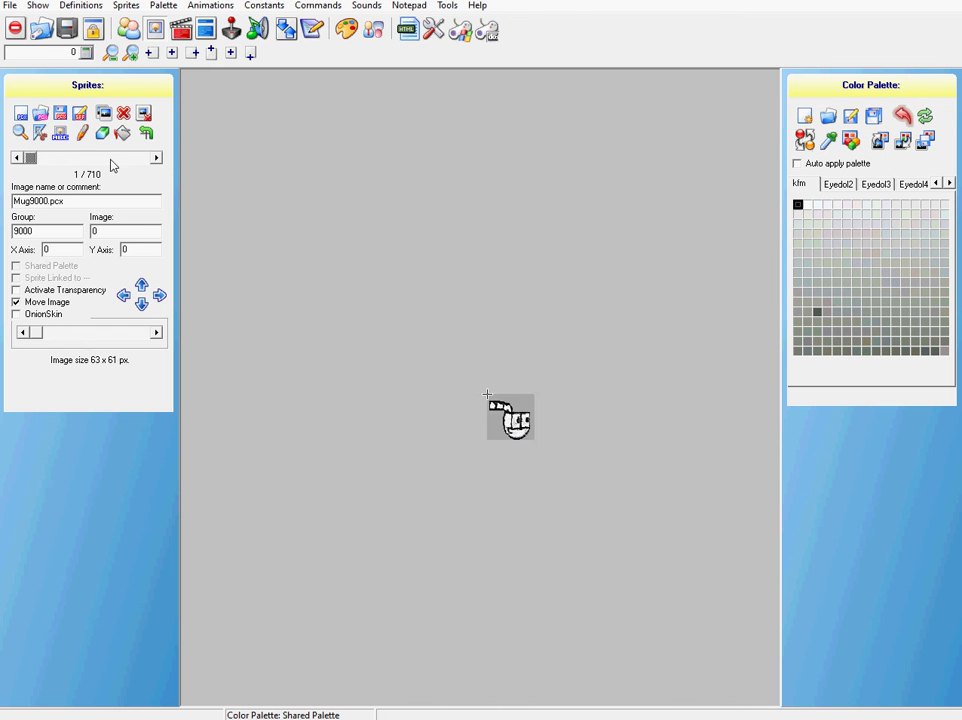
Replace the image of the second sprite (group 0, image 0) with the "Cuphead stand walk" PCX file.
left_click(156, 158)
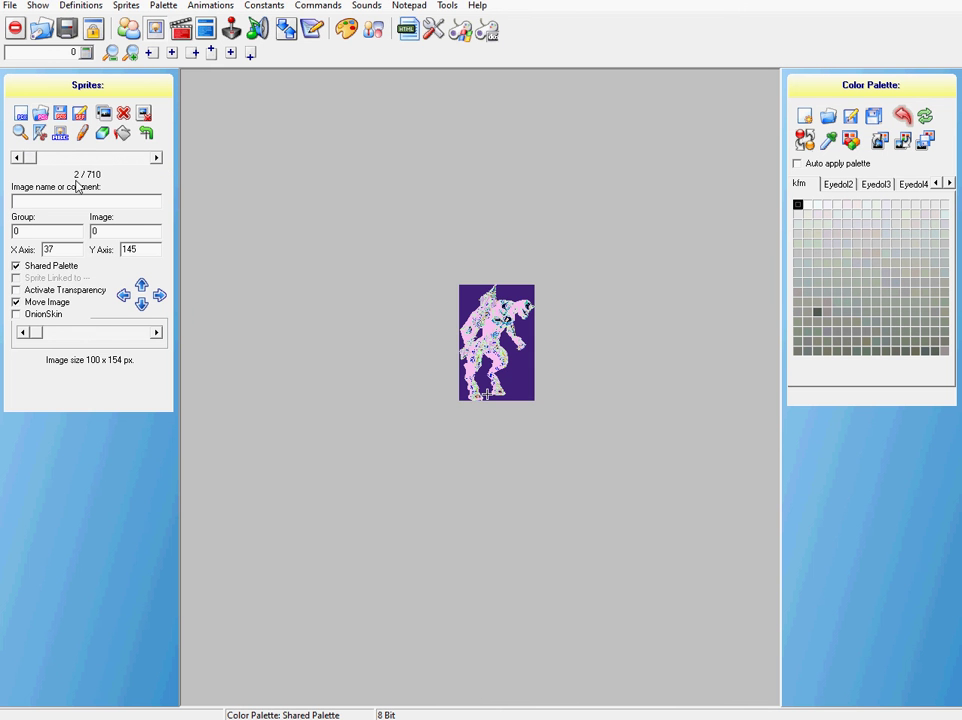
left_click(40, 113)
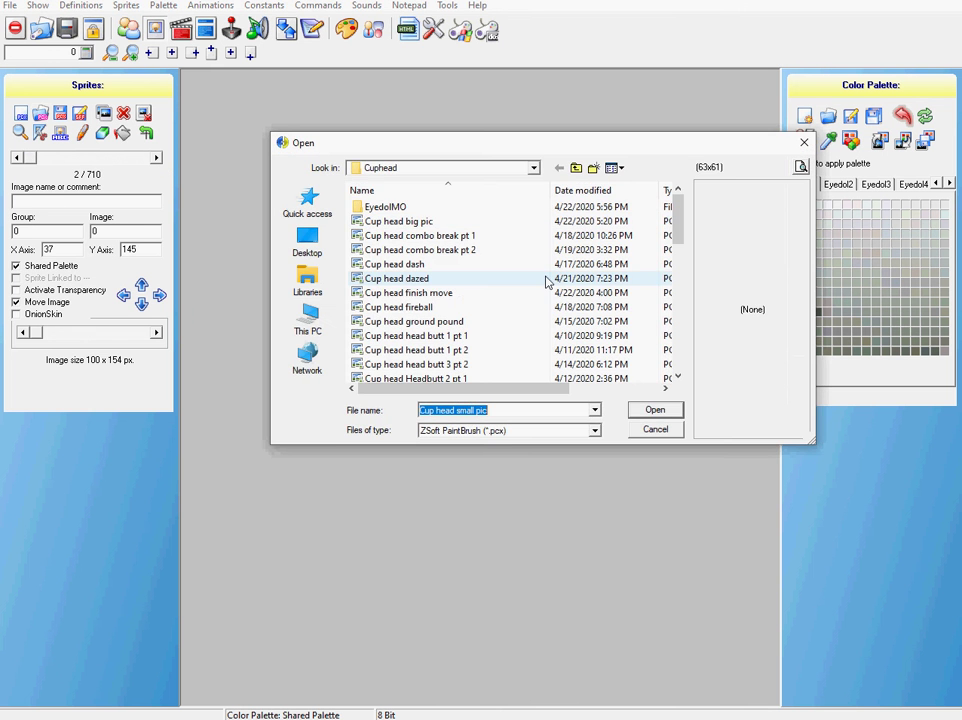
scroll(584, 300, "down", 7)
scroll(584, 300, "down", 3)
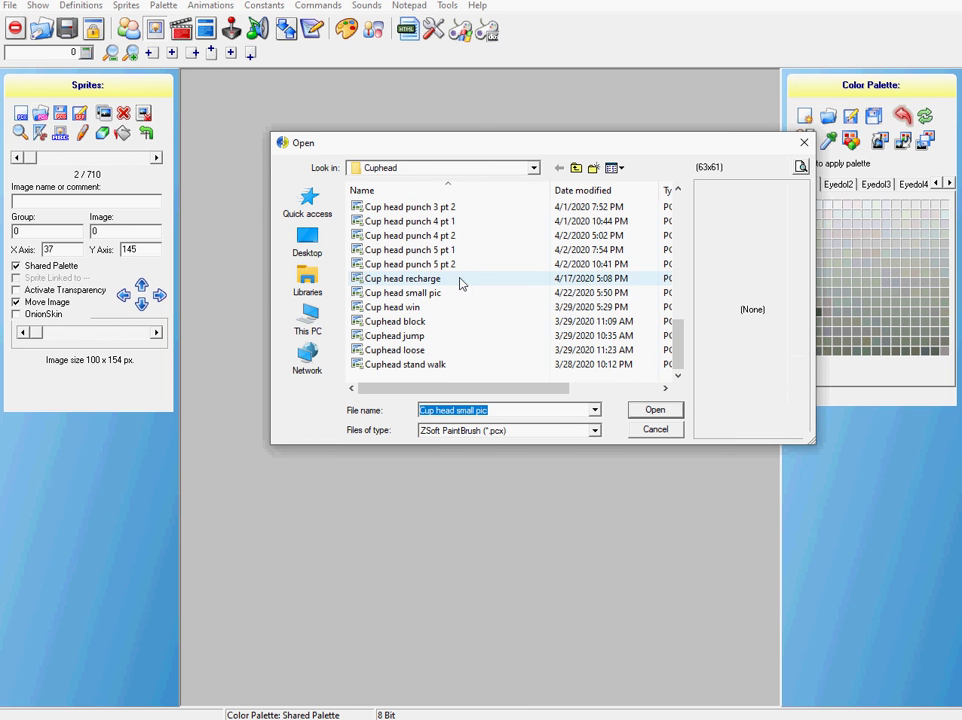
left_click(437, 366)
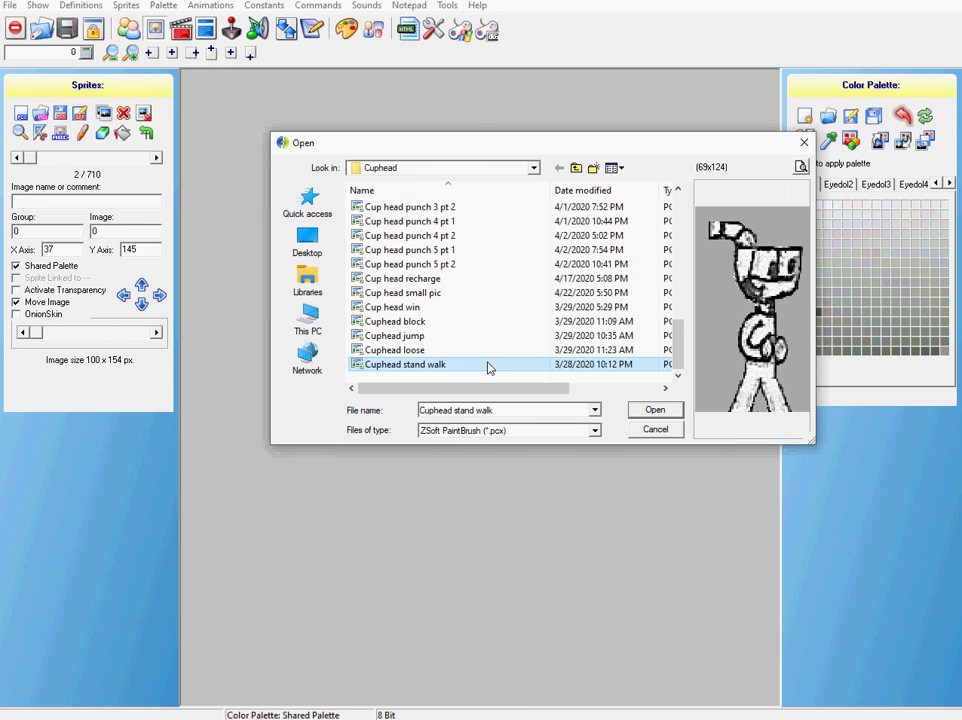
left_click(663, 413)
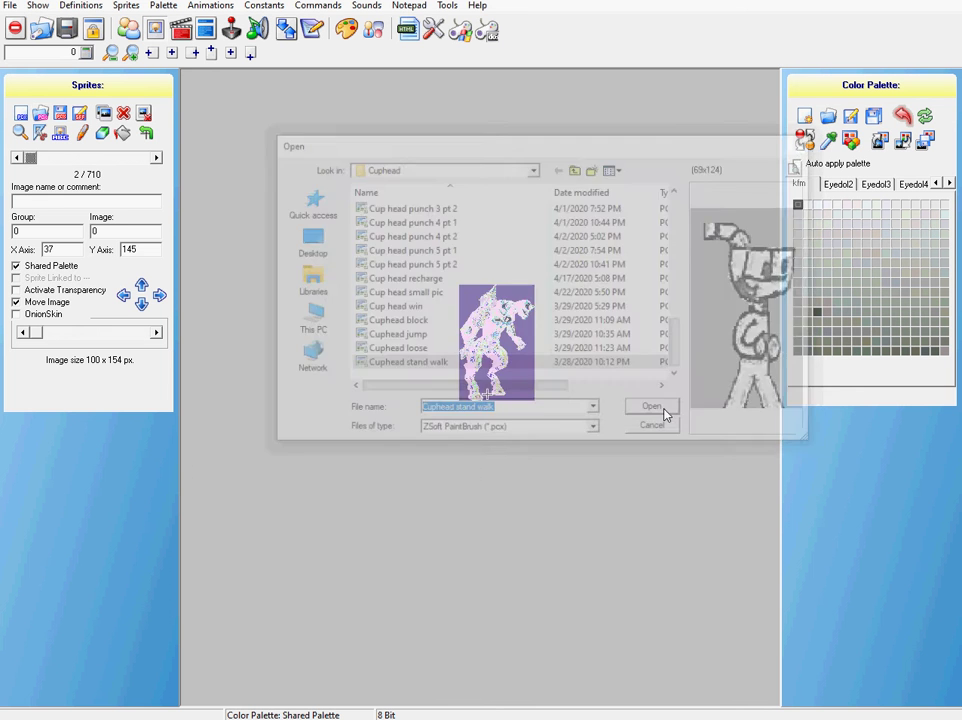
Move the standing sprite so its feet rest on the axis point, at X axis 37 and Y axis 124, and save the changes.
left_click_drag(489, 333, 482, 342)
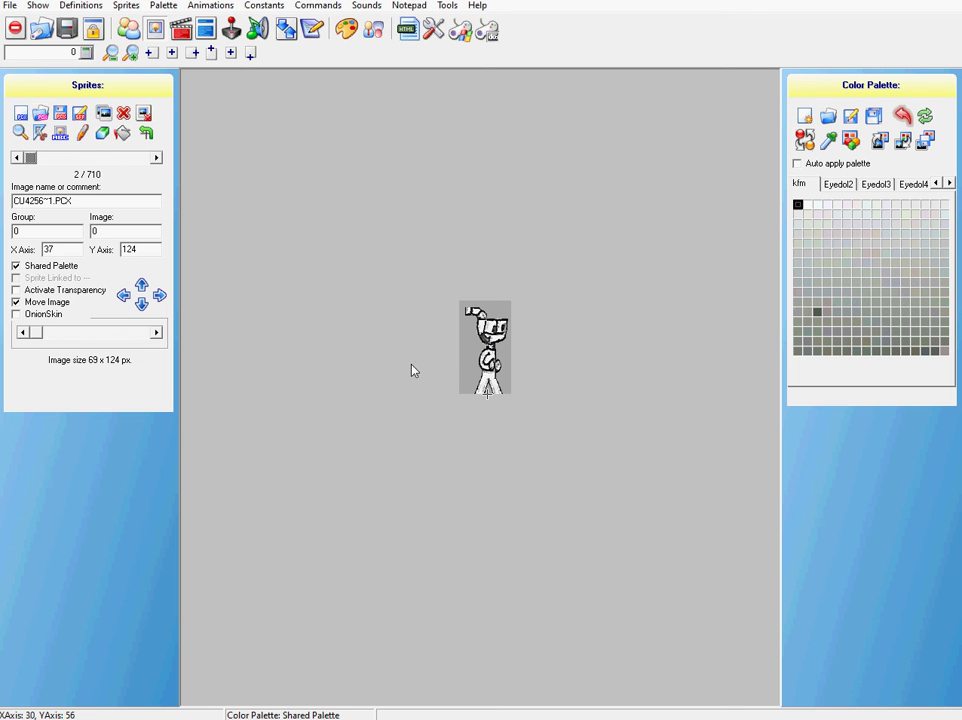
left_click(51, 28)
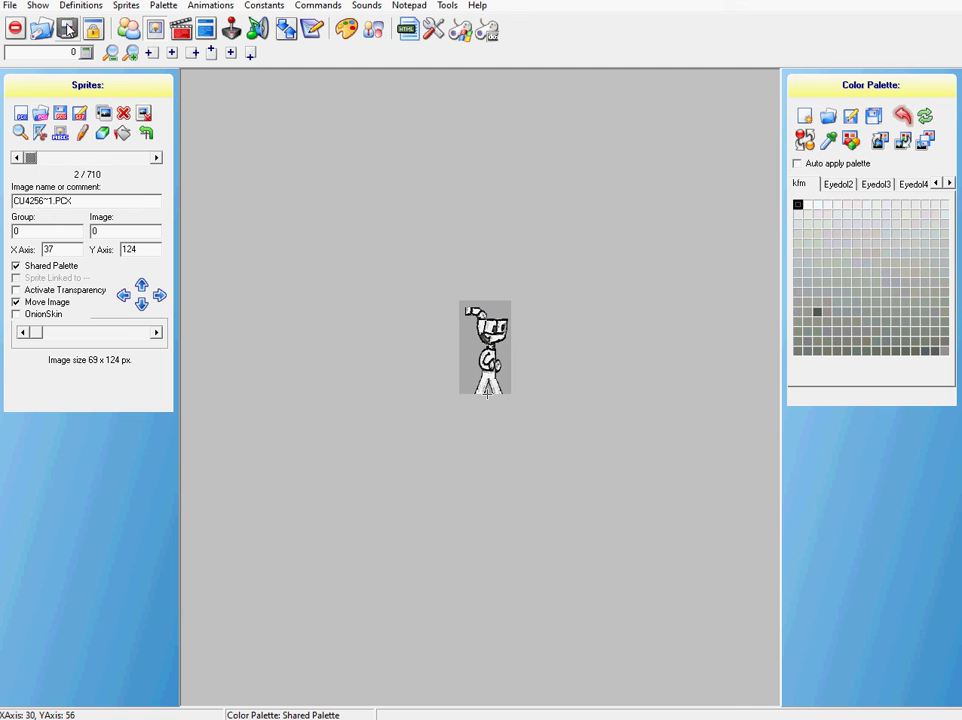